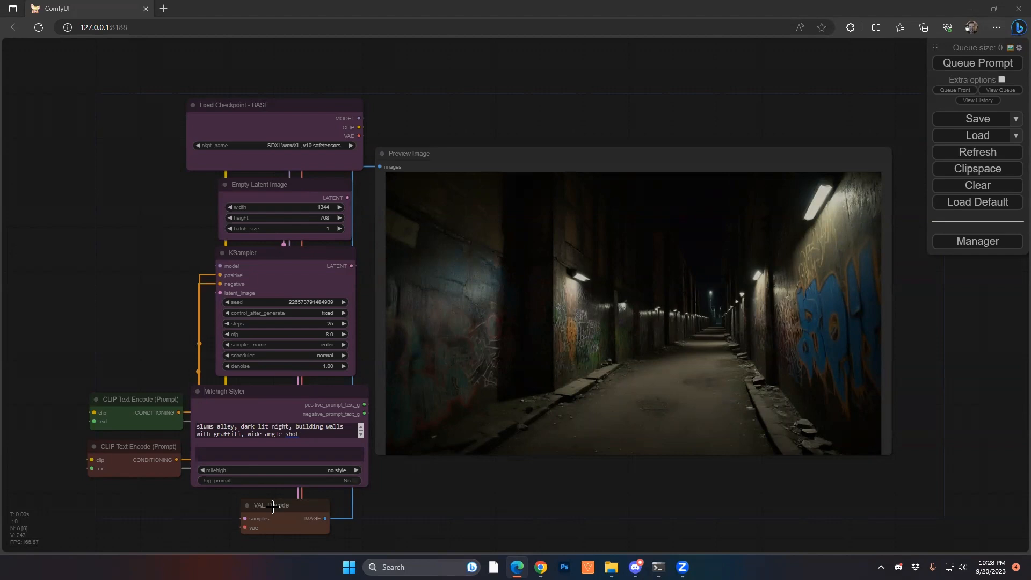
Step: Move VAE Decode below the two CLIP Text Encode nodes and nest all three as a node named Prompt Prep
drag(273, 506, 122, 495)
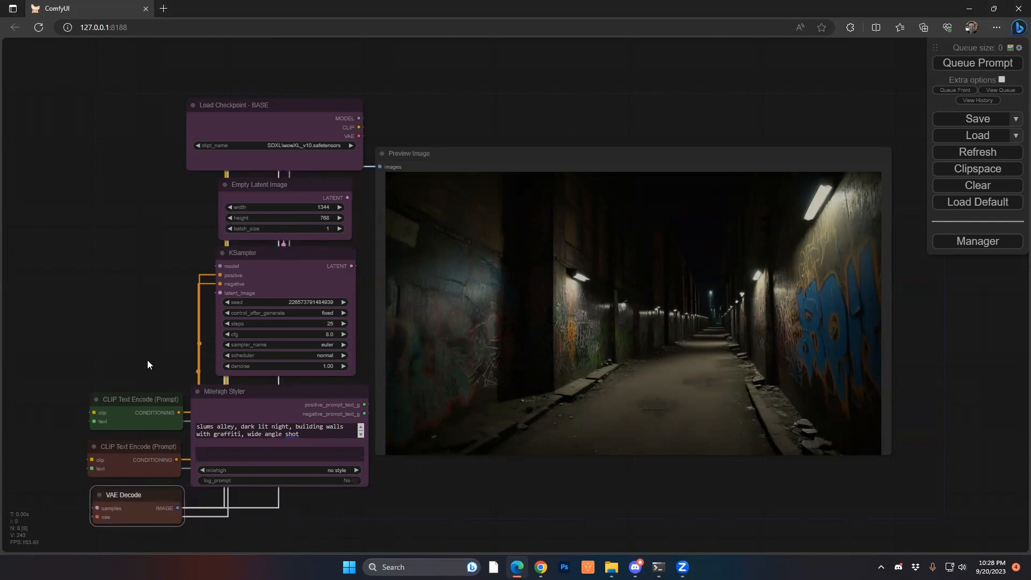
drag(131, 361, 140, 519)
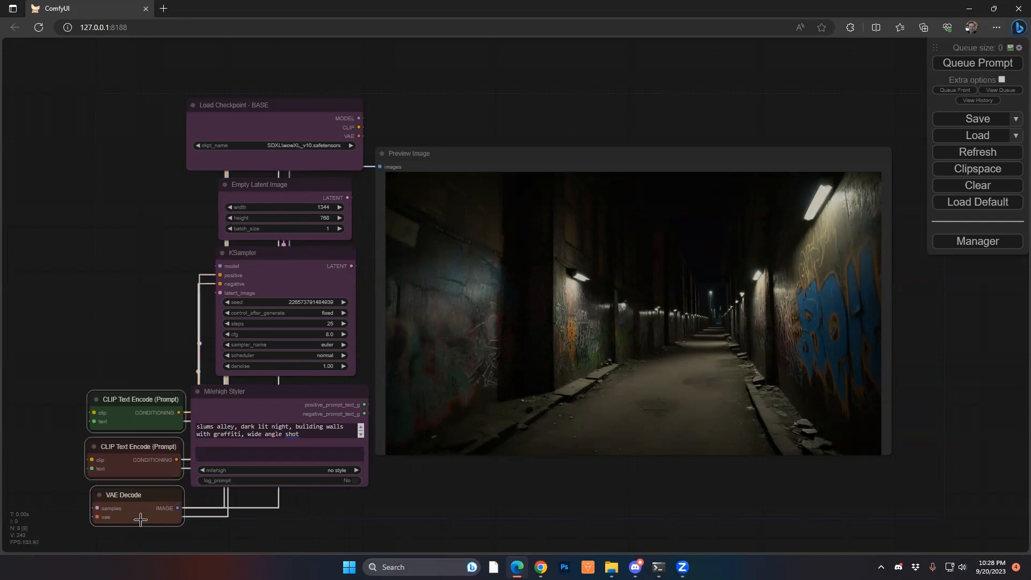
right_click(131, 412)
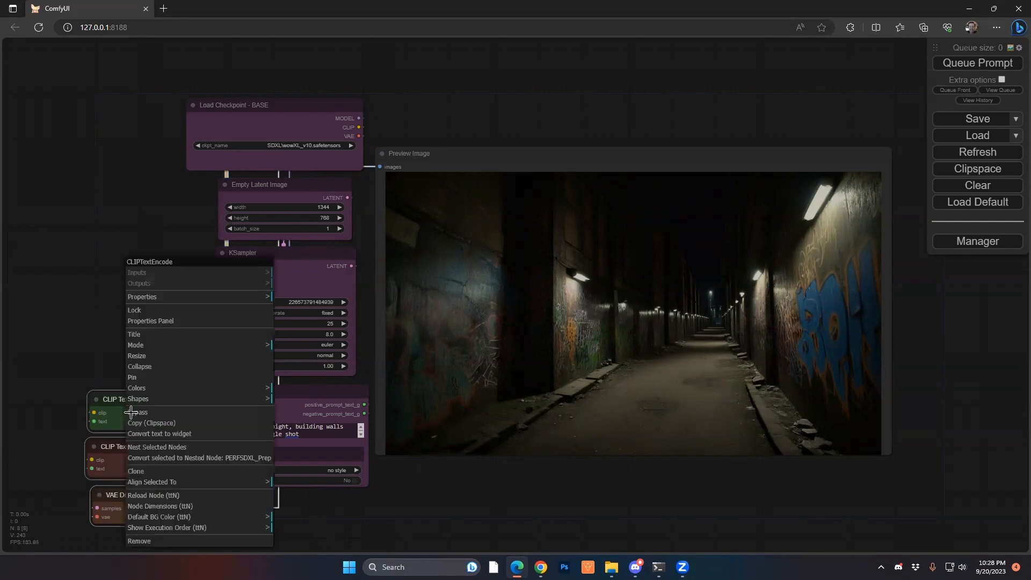
click(160, 449)
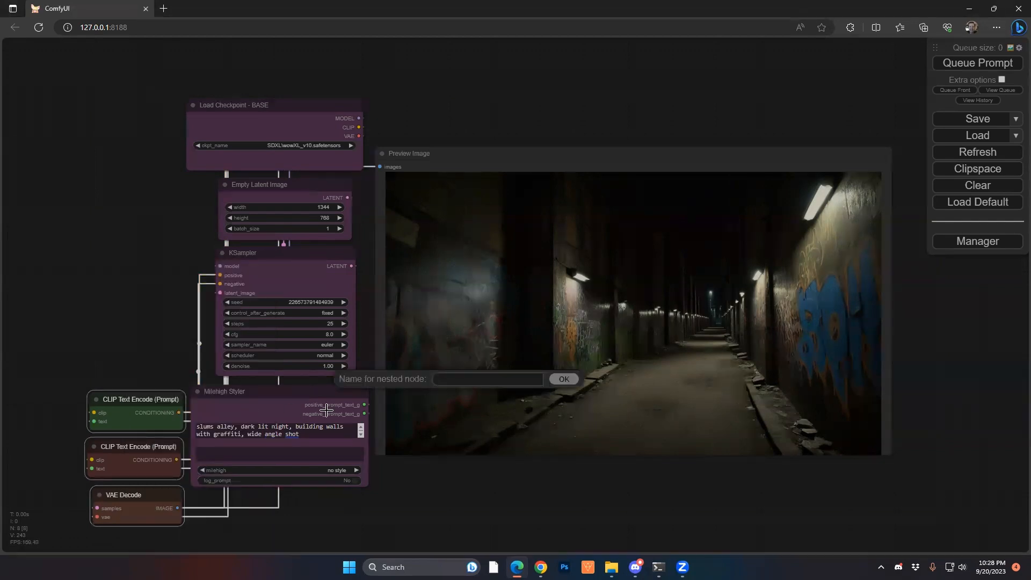
text(Prompt)
key(BackSpace)
key(BackSpace)
key(BackSpace)
key(BackSpace)
text(rompt)
key(BackSpace)
key(BackSpace)
key(BackSpace)
key(BackSpace)
key(BackSpace)
text(ompt Prep)
key(Return)
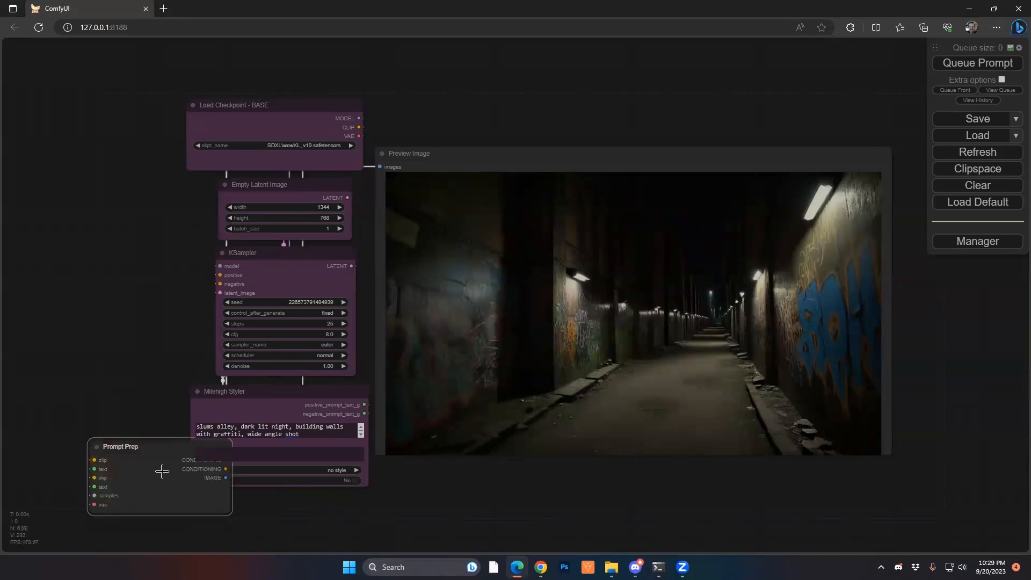
Step: Collapse the Prompt Prep node and place it beside the Milehigh Styler node
right_click(157, 472)
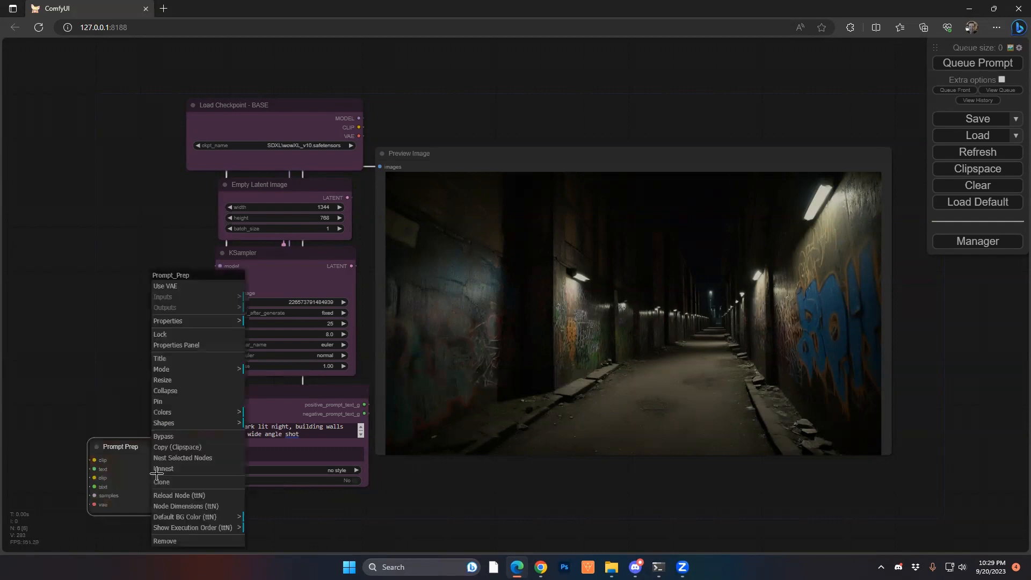
click(166, 391)
drag(133, 443, 161, 400)
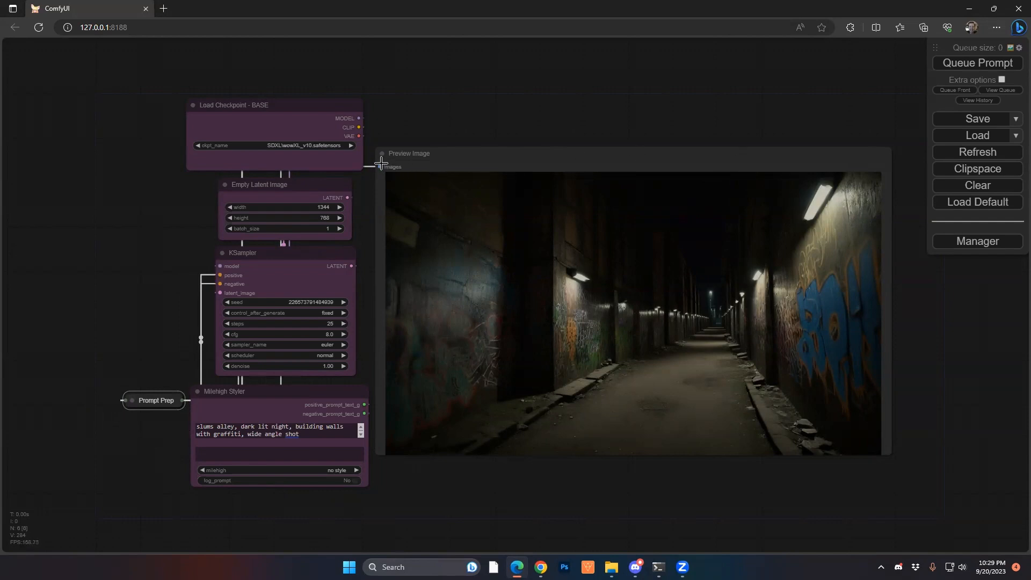
Step: Replace the Preview Image node with a Preview Bridge node fed by the same image link
drag(390, 170, 442, 93)
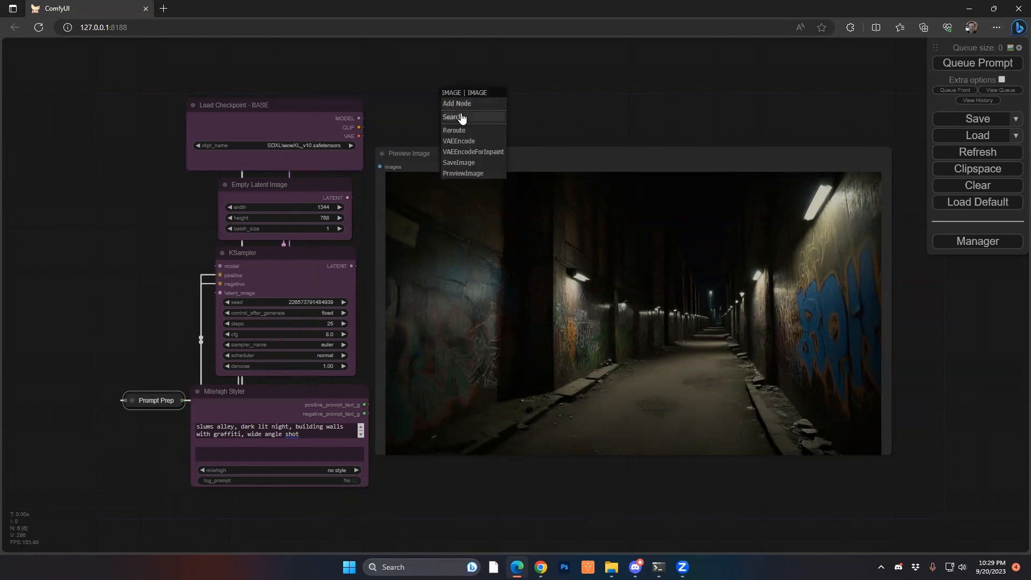
click(459, 116)
text(bri)
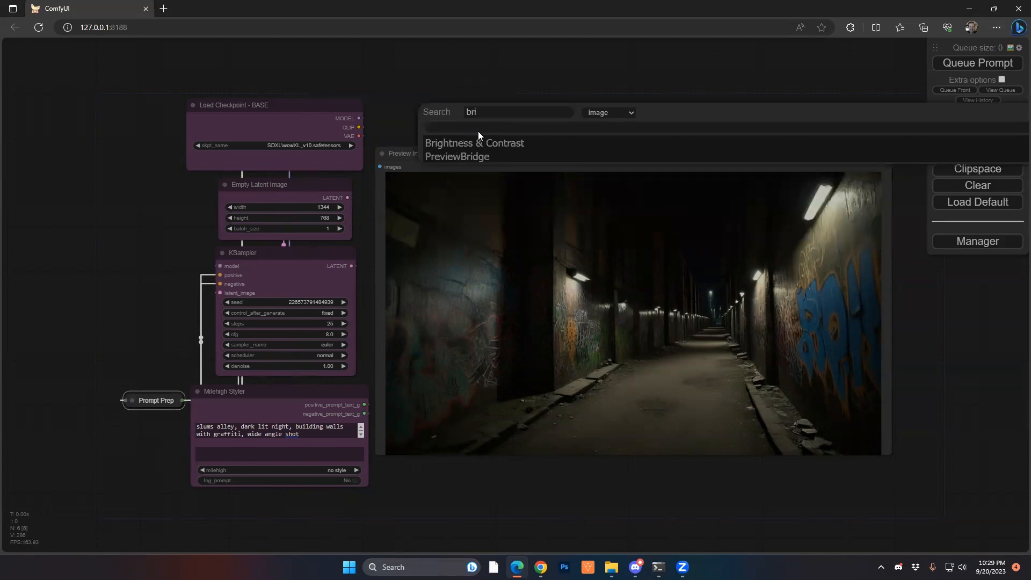
click(460, 156)
click(508, 231)
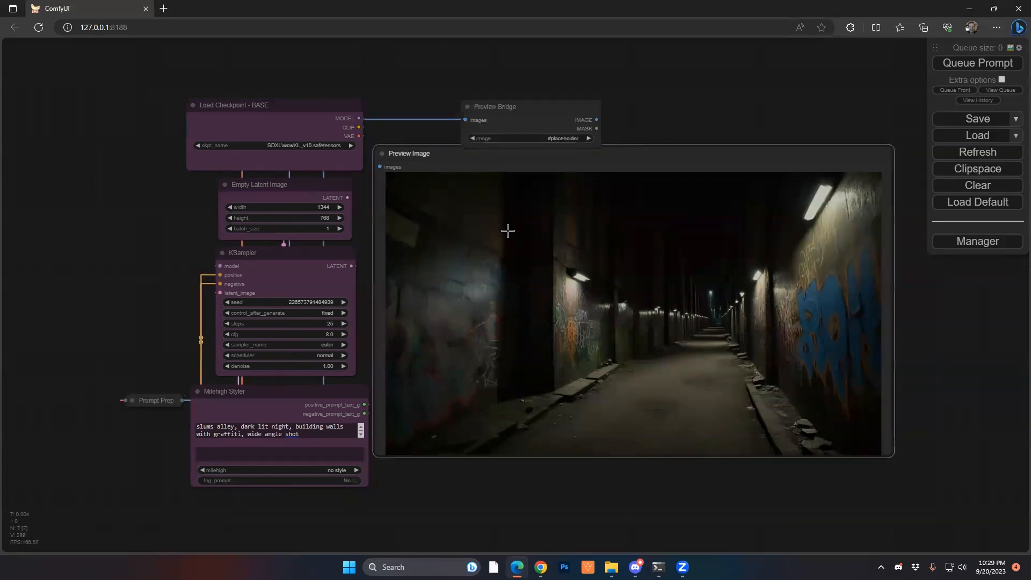
key(Delete)
Step: Place the Preview Bridge beside the Load Checkpoint node and enlarge it moderately
drag(549, 113, 465, 114)
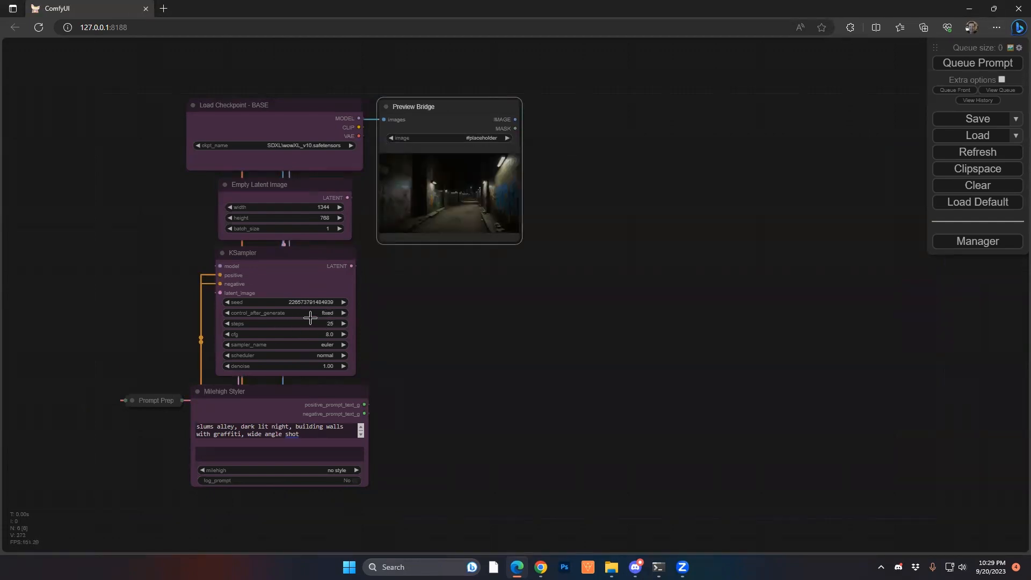
drag(517, 241, 748, 378)
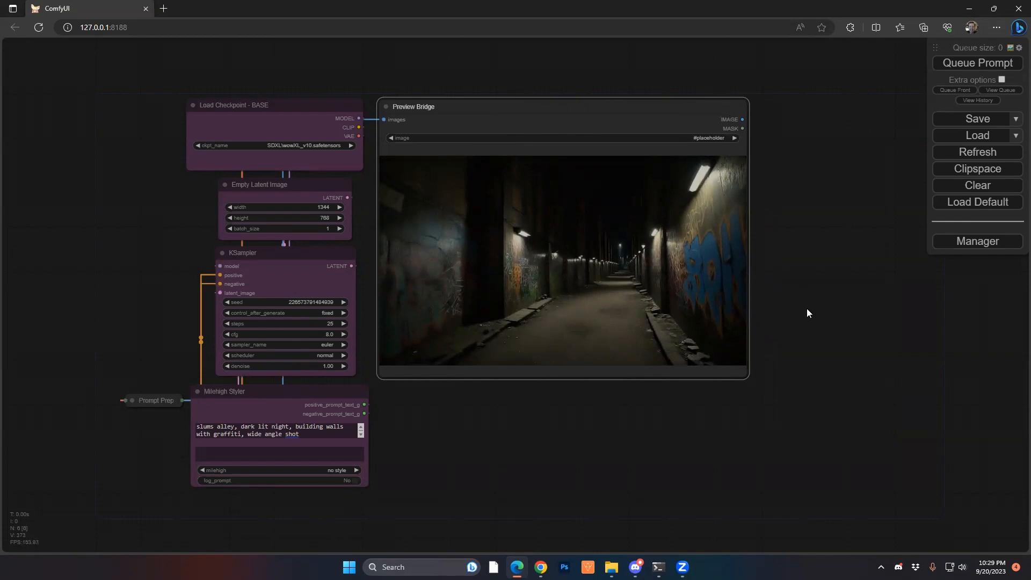
drag(807, 308, 688, 267)
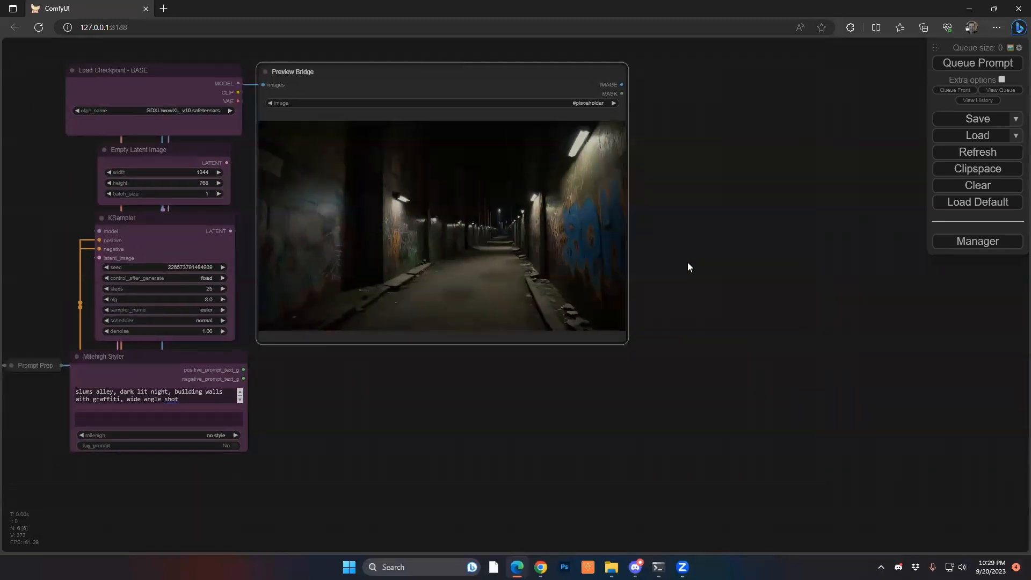
drag(623, 342, 532, 279)
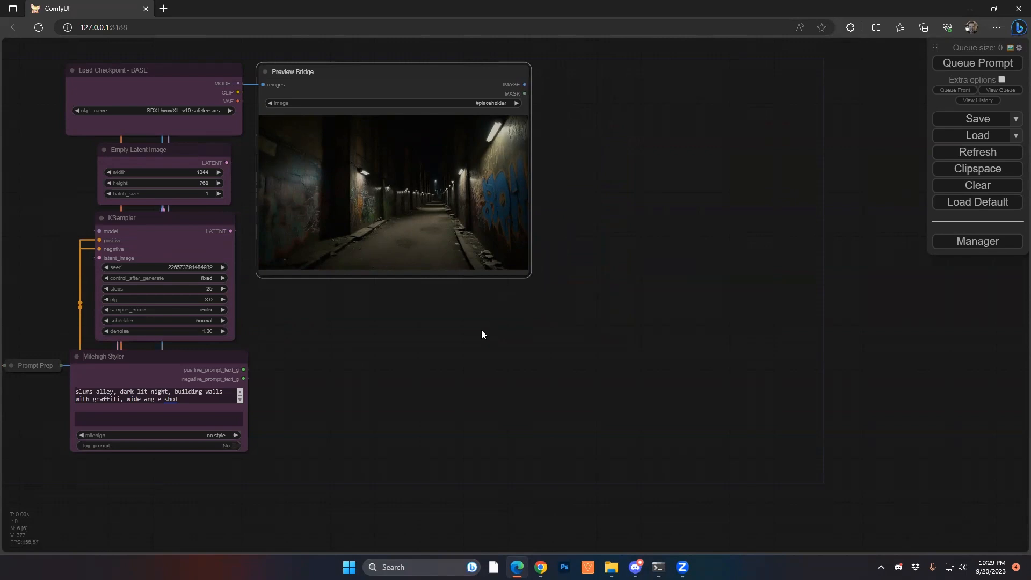
scroll(424, 331, down, 2)
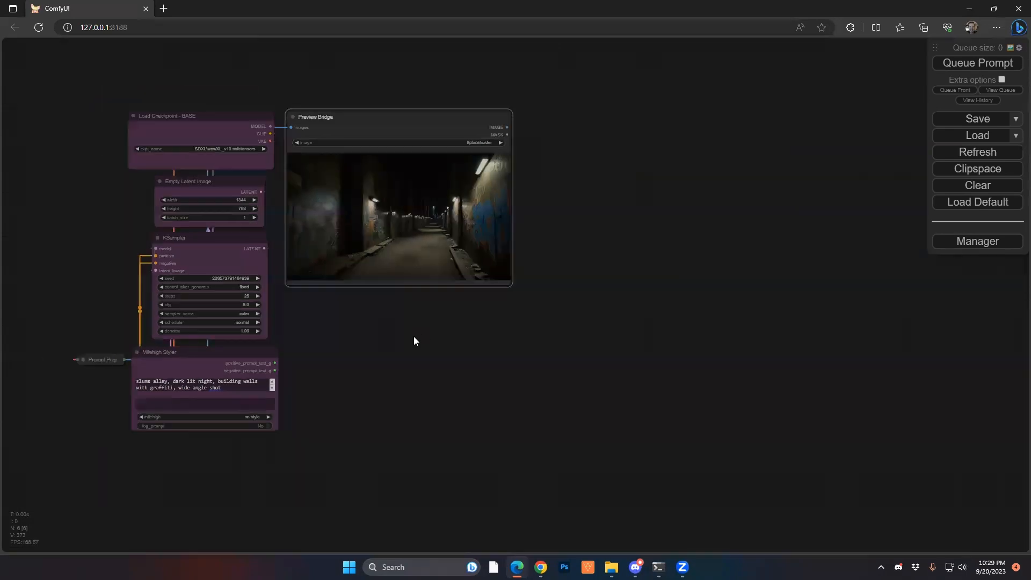
drag(472, 345, 538, 330)
key(ctrl+a)
right_click(260, 115)
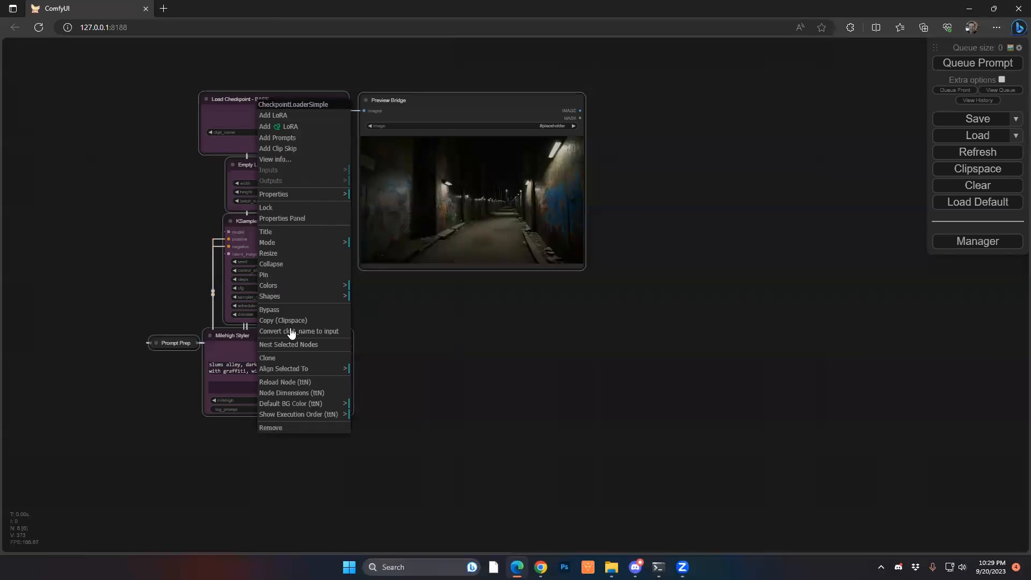
click(130, 158)
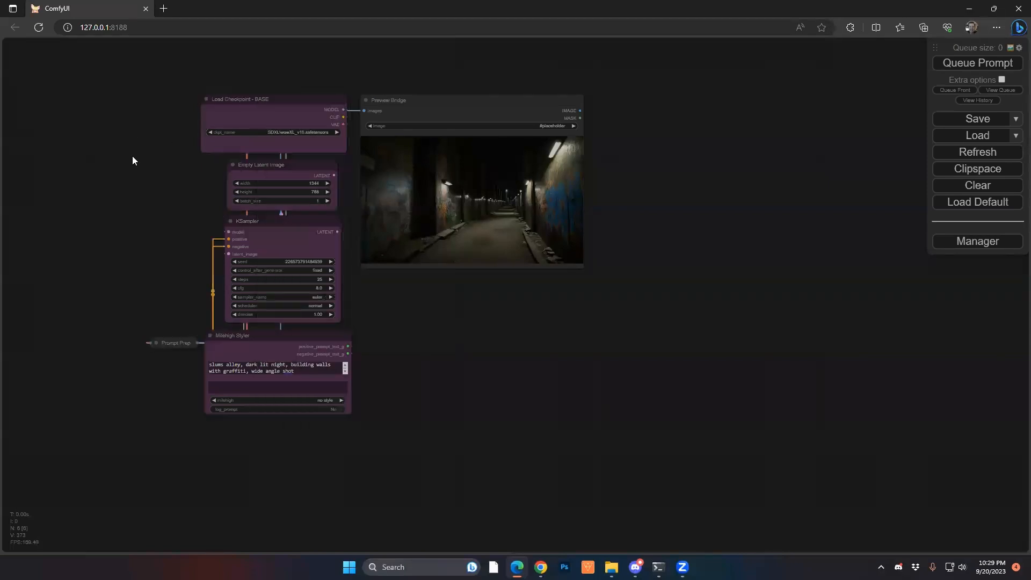
Step: Duplicate the checkpoint, latent, KSampler, Milehigh Styler and Prompt Prep nodes into the empty canvas beyond the Preview Bridge
drag(122, 78, 339, 445)
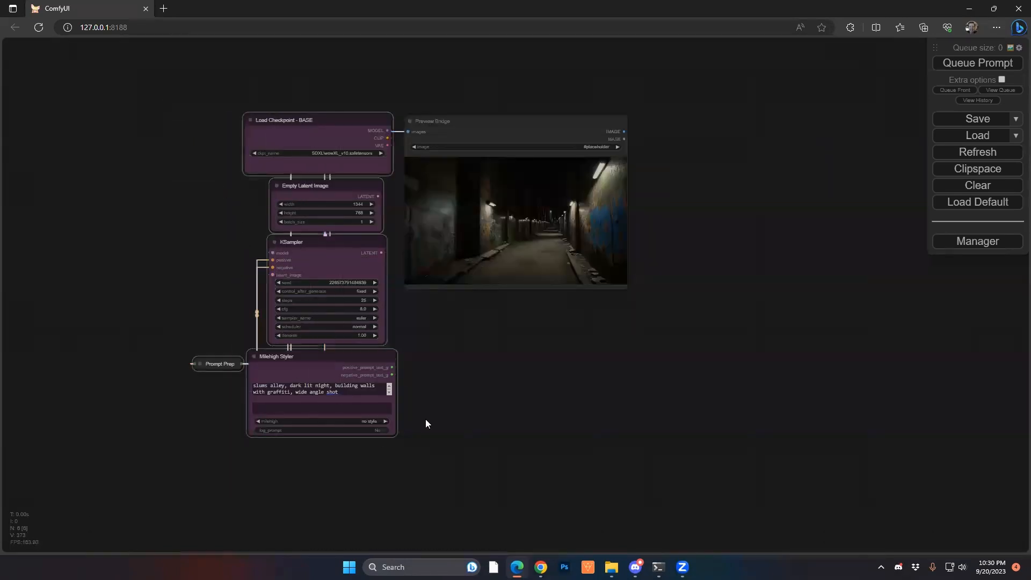
drag(615, 333, 303, 336)
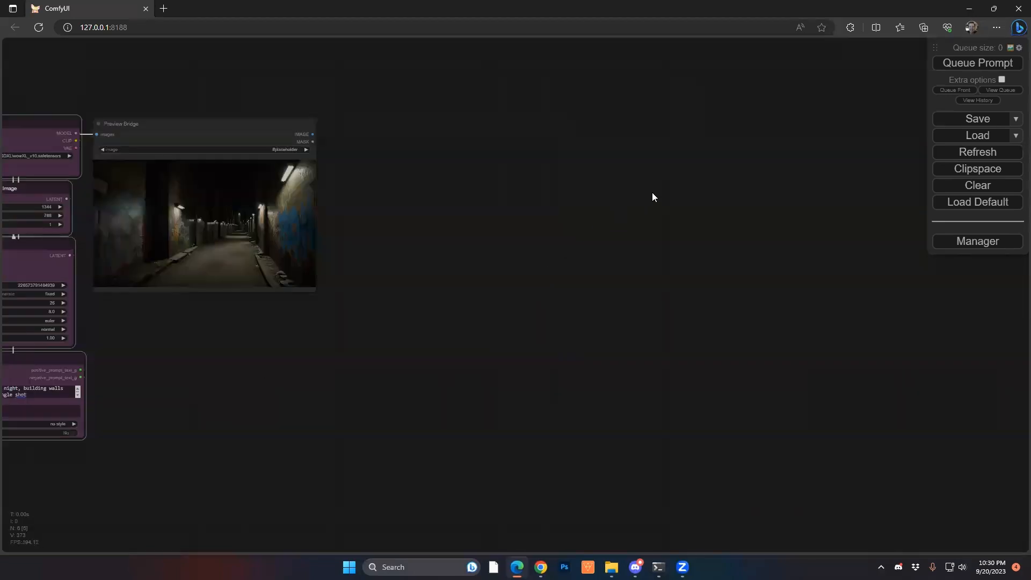
key(ctrl+v)
drag(599, 260, 561, 214)
drag(628, 386, 605, 378)
drag(525, 348, 582, 357)
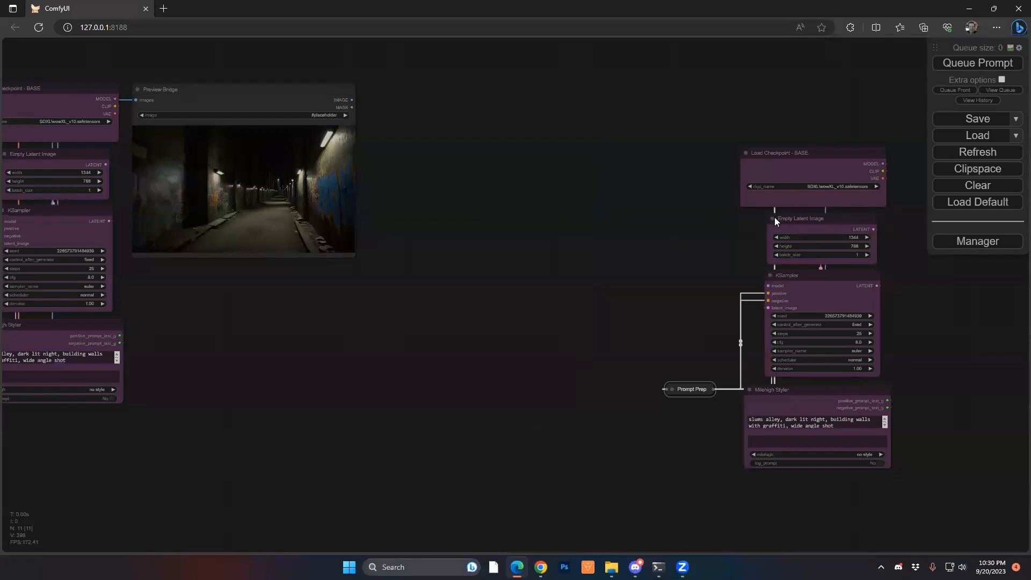
Step: Set the duplicated Empty Latent Image node's width and height to 1024
click(853, 237)
key(ctrl+a)
text(102)
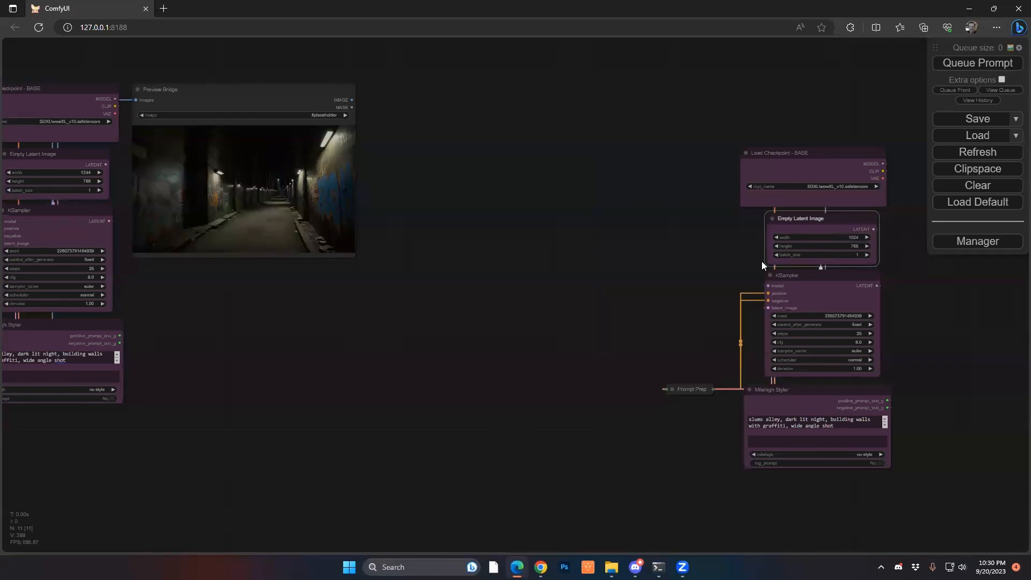
click(848, 246)
text(1024)
key(Return)
Step: Set the duplicated KSampler's seed to 51651651
click(840, 317)
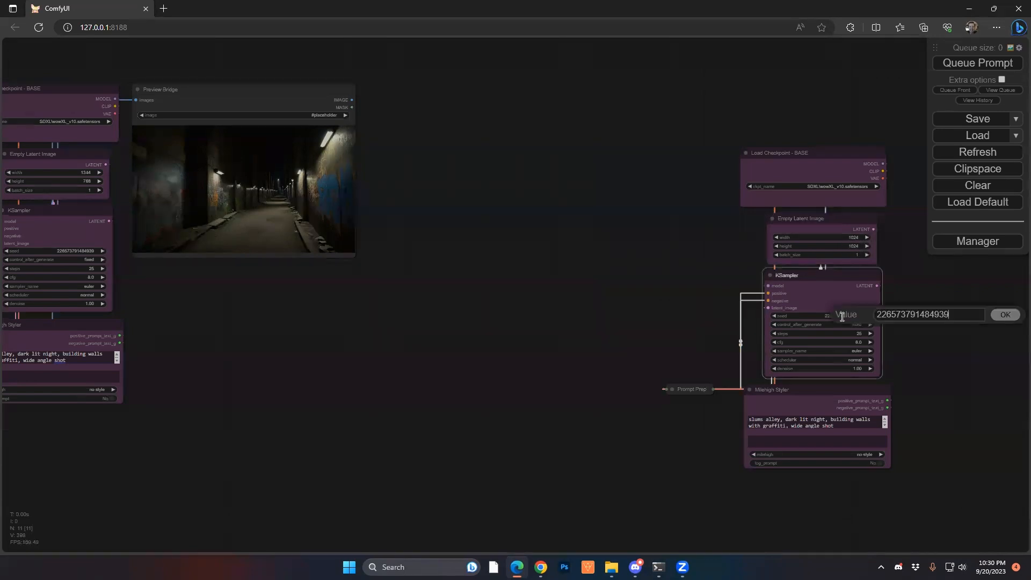
text(51651651)
key(Return)
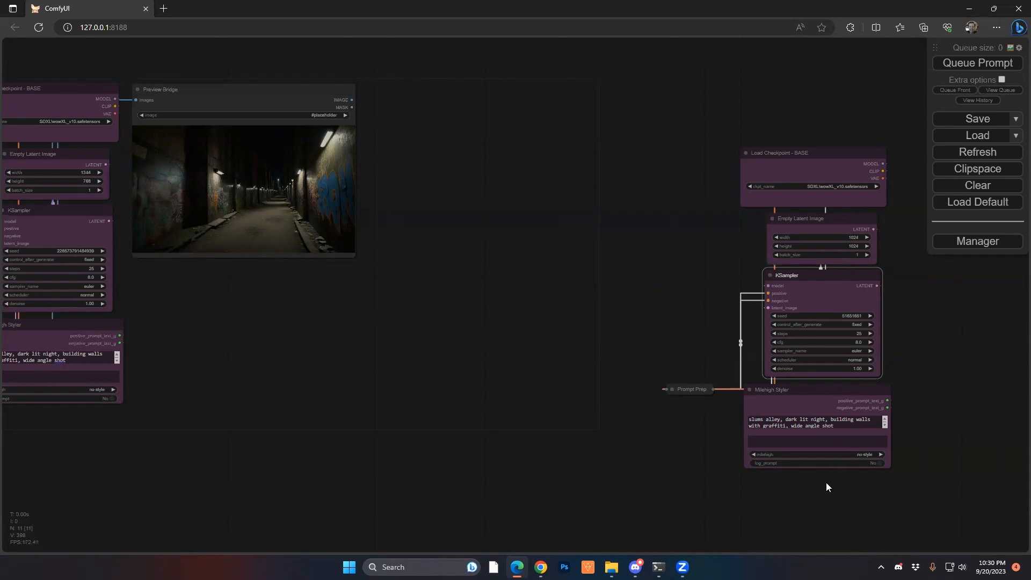
Step: Replace the duplicated Milehigh Styler's positive prompt with "dumpster caught on fire, wide angle shot"
click(790, 419)
key(ctrl+a)
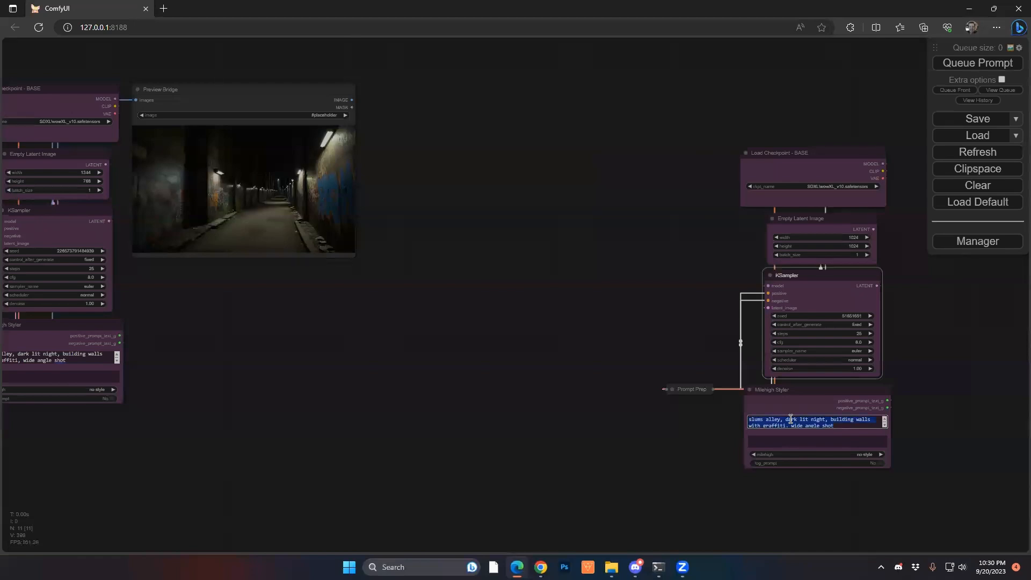
text(dunpster caught on)
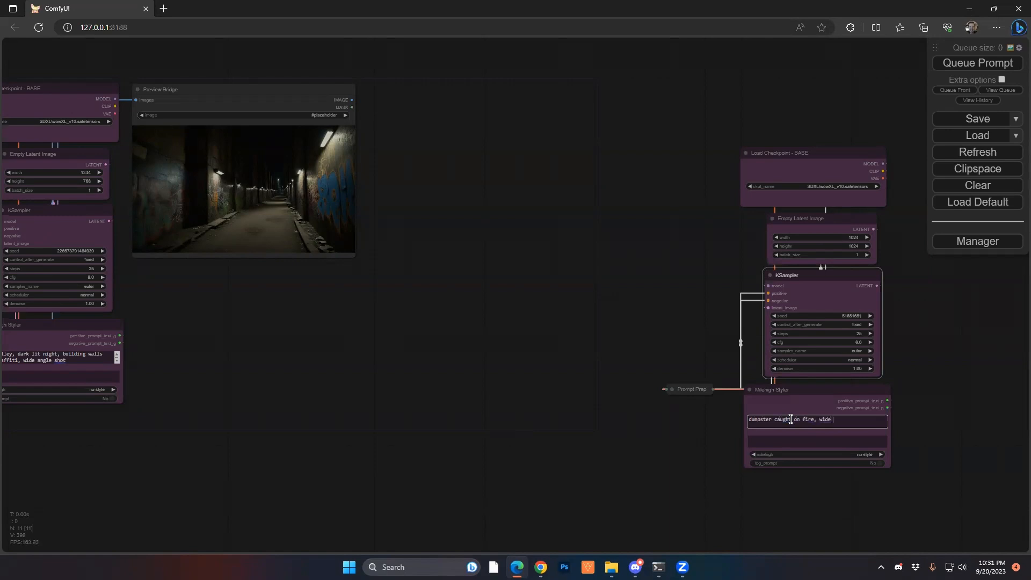
text(fire, wide angle shot)
Step: Connect a new Preview Bridge to the duplicated Prompt Prep's image output, then collapse Prompt Prep and place it beside the KSampler
click(672, 389)
drag(779, 415, 582, 227)
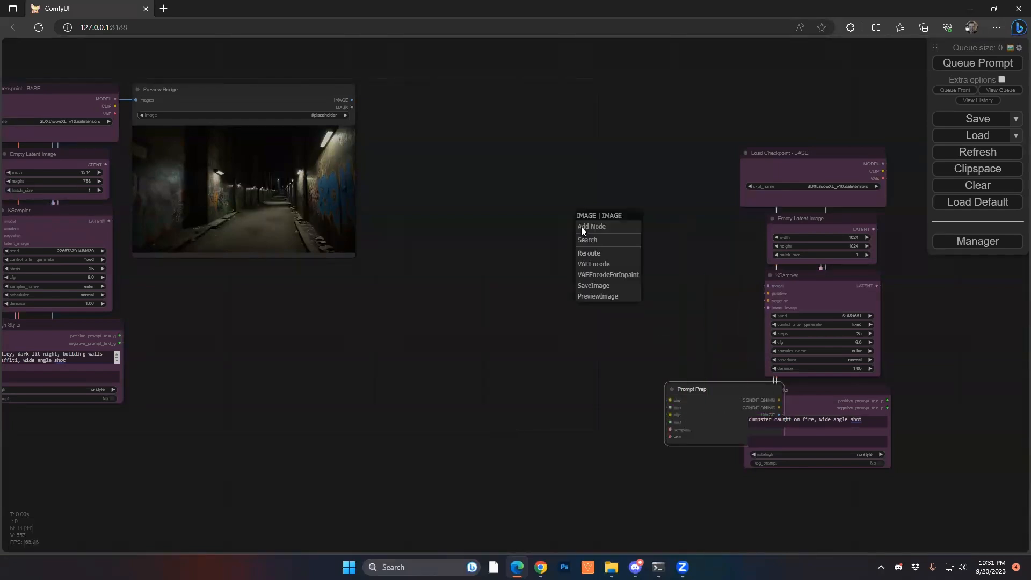
click(592, 238)
text(bridge)
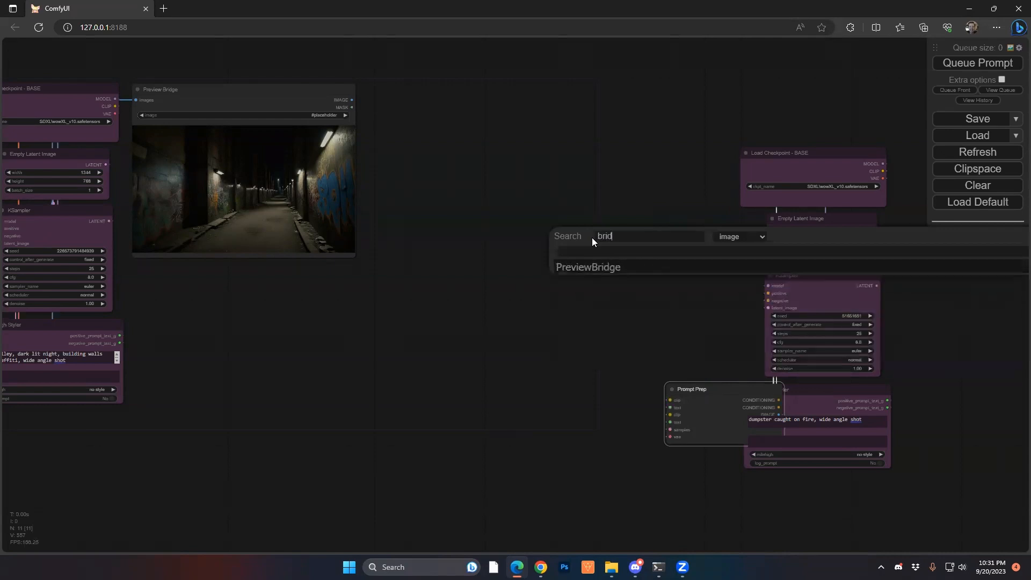
click(603, 267)
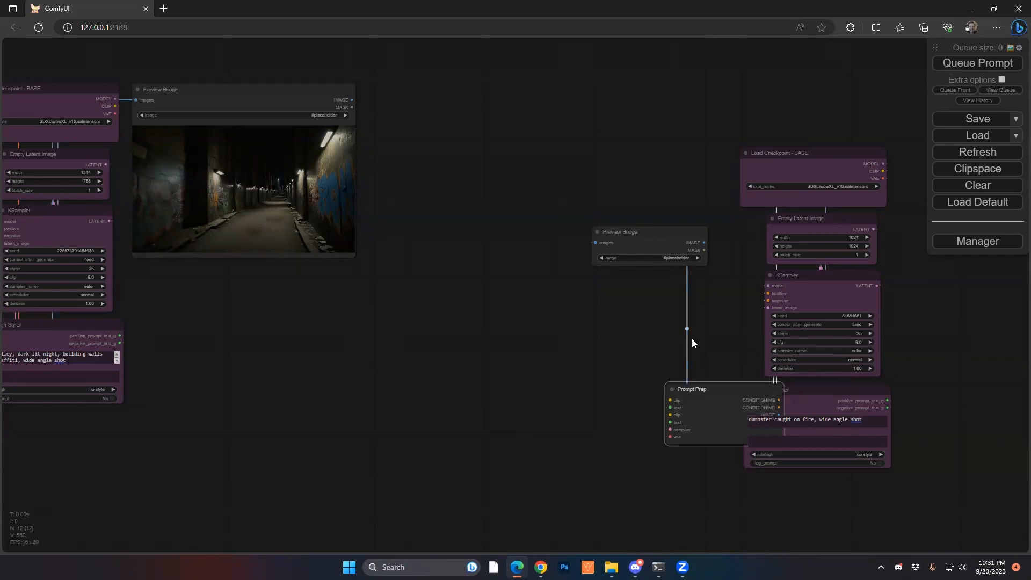
click(672, 389)
drag(698, 385, 736, 375)
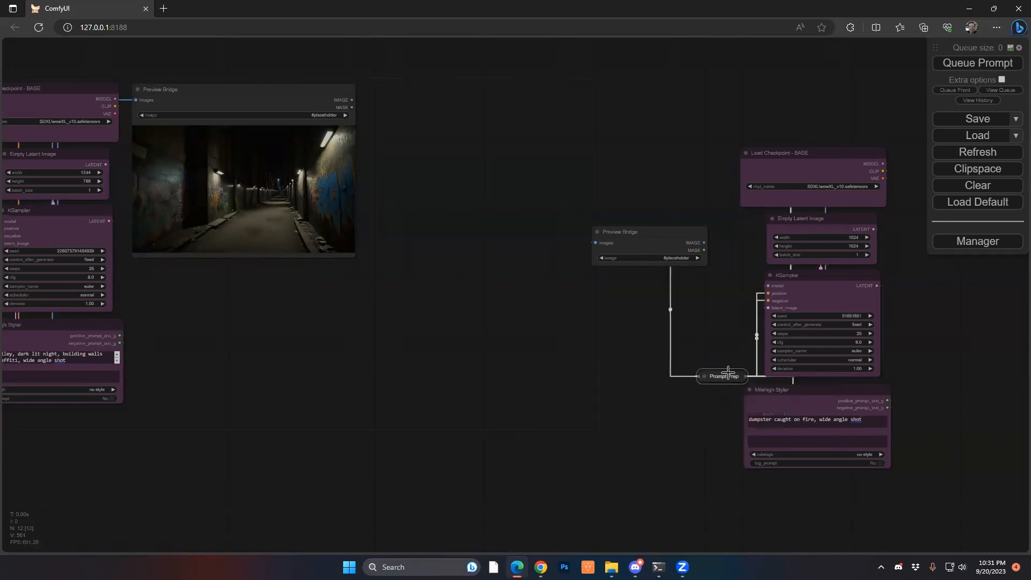
Step: Move the new Preview Bridge farther from the duplicated nodes and queue the prompt to generate the dumpster image
drag(682, 250, 627, 211)
key(ctrl+Return)
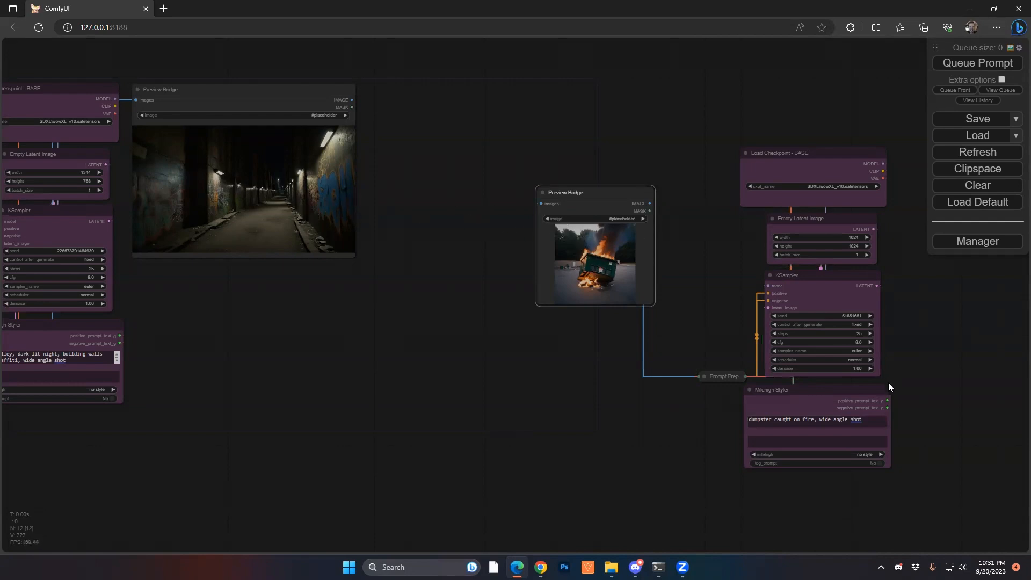
Step: Regenerate the dumpster image with "night time" added before "wide angle shot" in its prompt, and enlarge its Preview Bridge
click(862, 417)
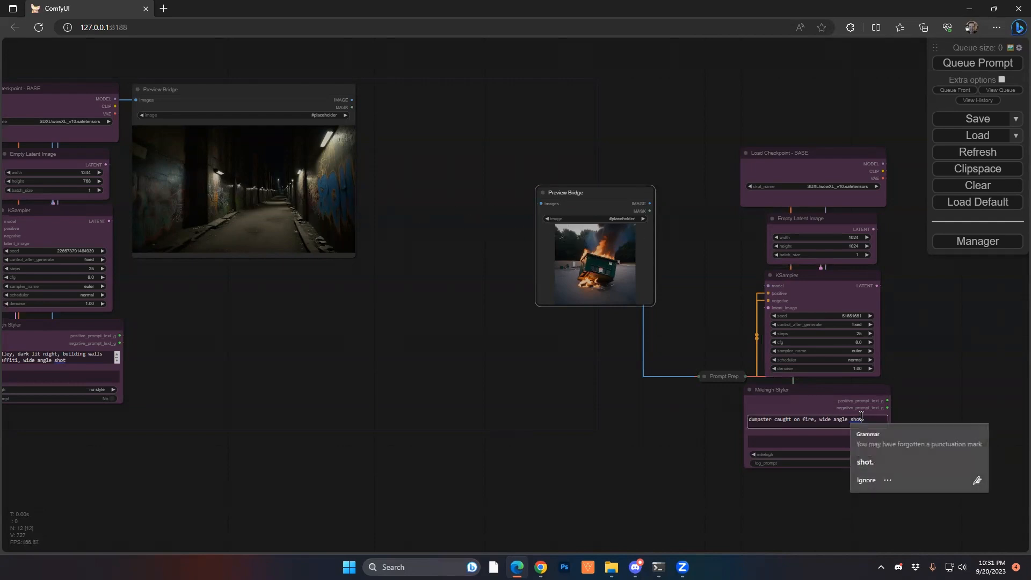
text(night time)
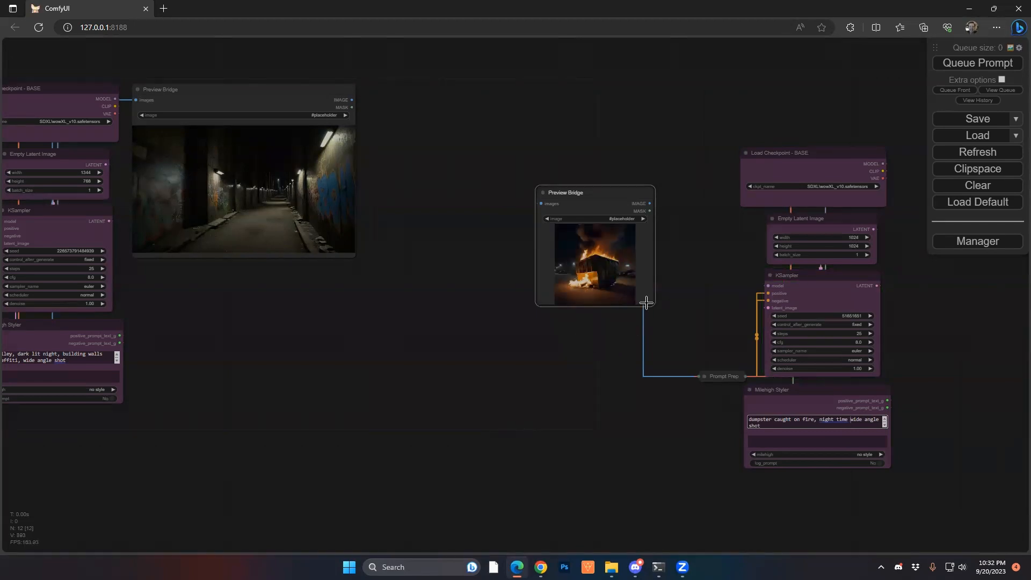
drag(652, 304, 689, 327)
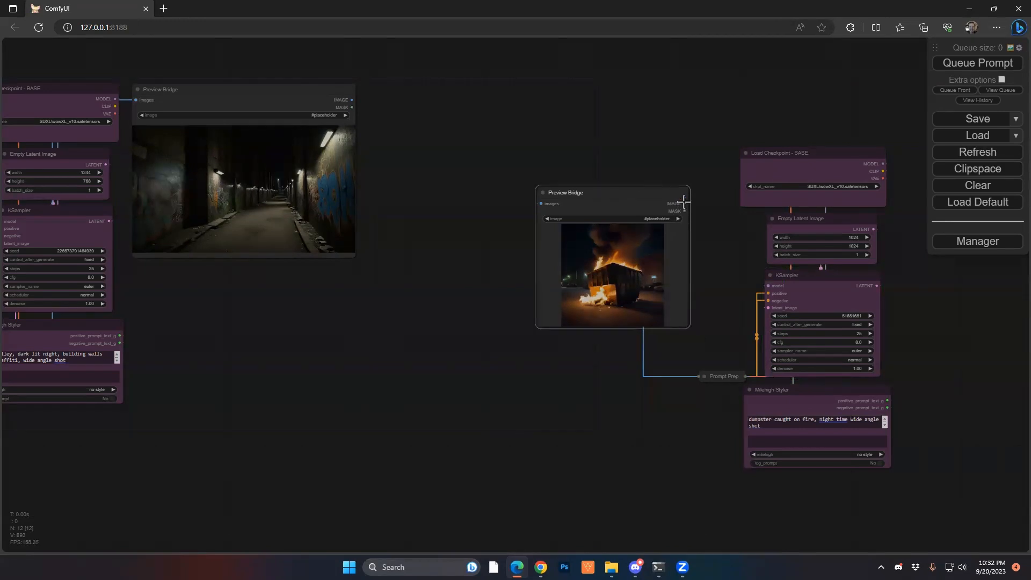
Step: Add a Cut By Mask node fed by the dumpster Preview Bridge's image output and place it below and beside that preview
drag(684, 204, 461, 308)
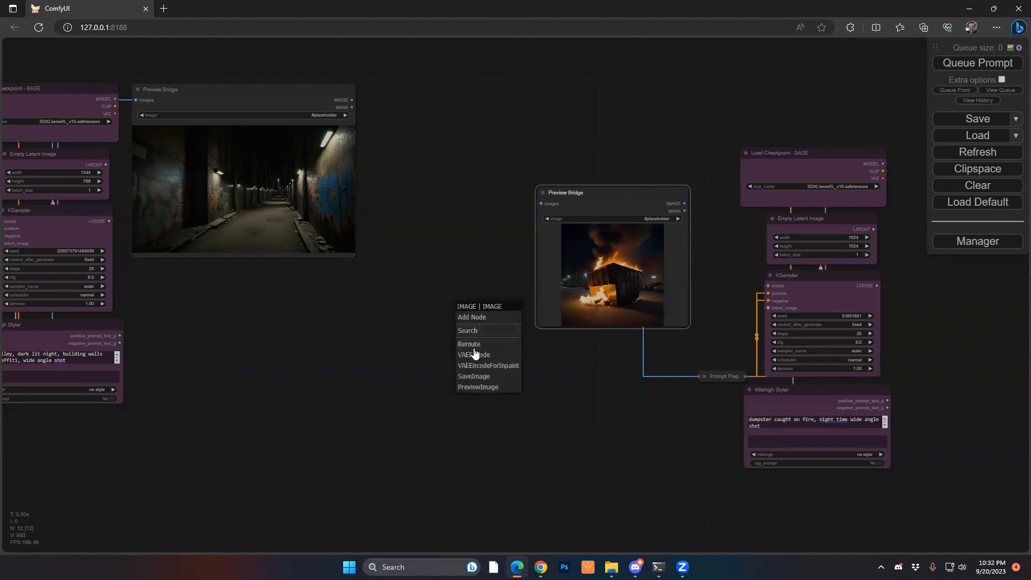
click(475, 331)
text(cut)
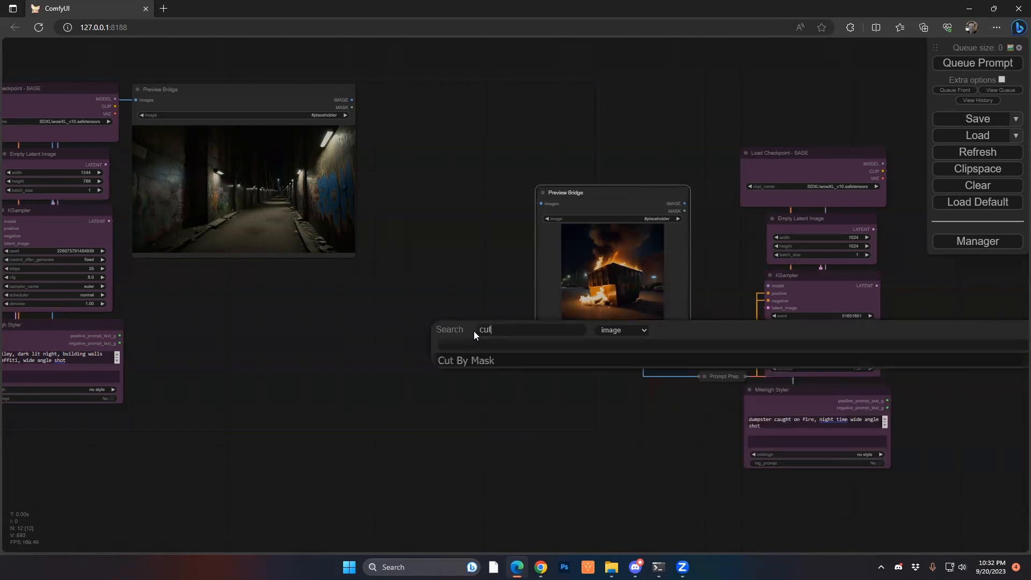
click(469, 360)
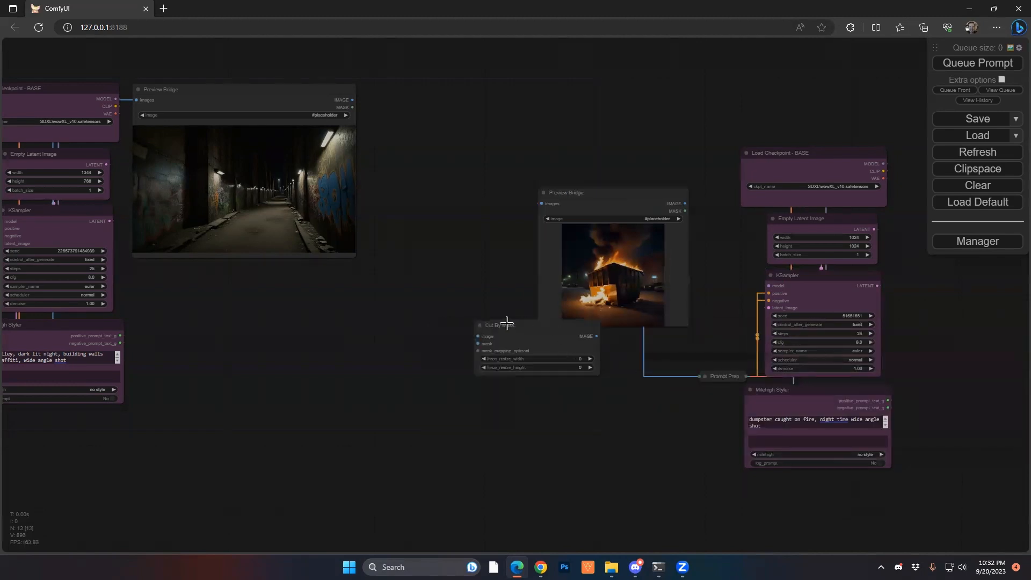
drag(522, 334, 460, 376)
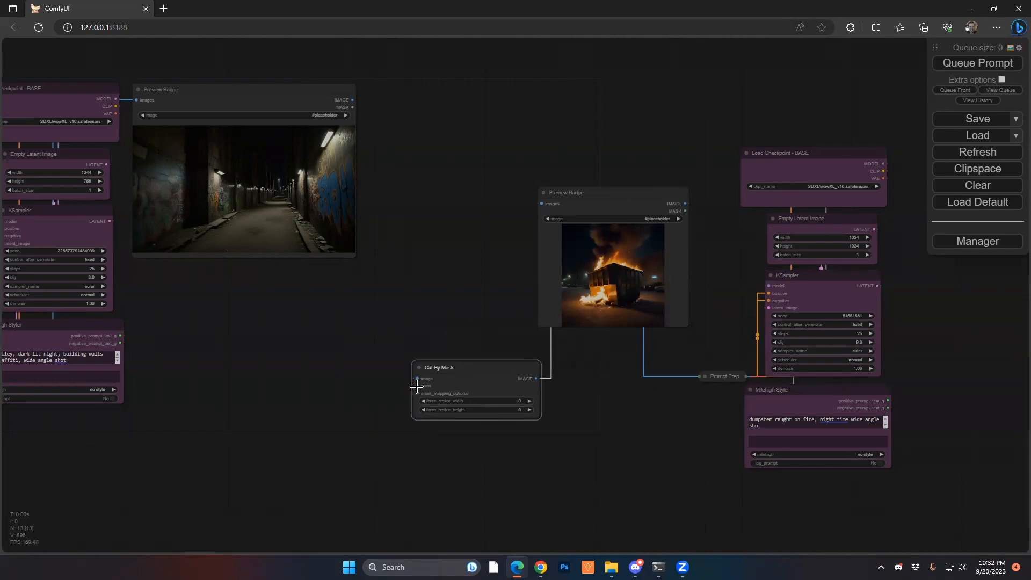
double_click(417, 285)
text(cut)
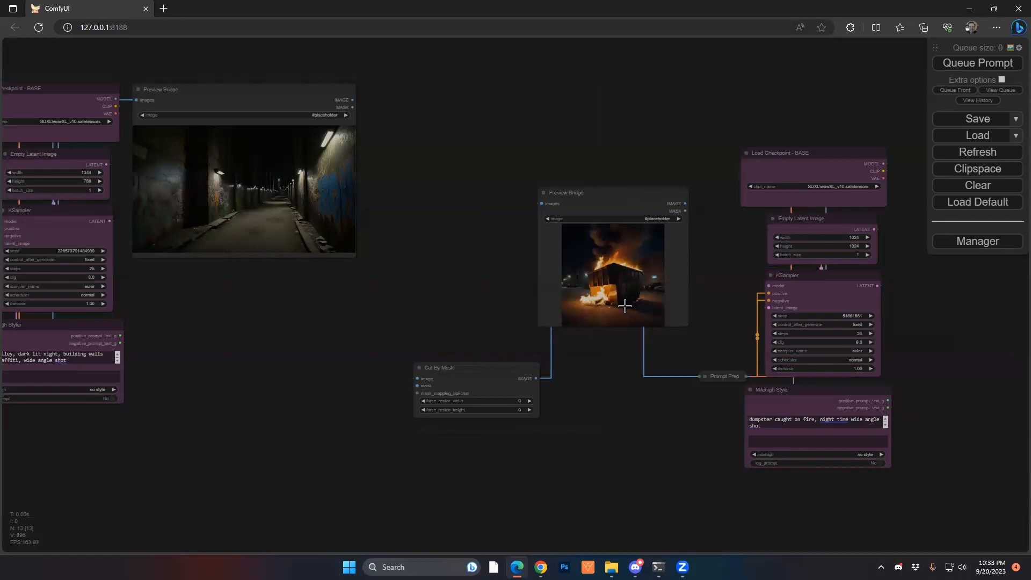
Step: Convert the dumpster Preview Bridge's mask with a MaskToImage node, connect it to Cut By Mask's mask input, and reposition Cut By Mask
drag(686, 211, 587, 378)
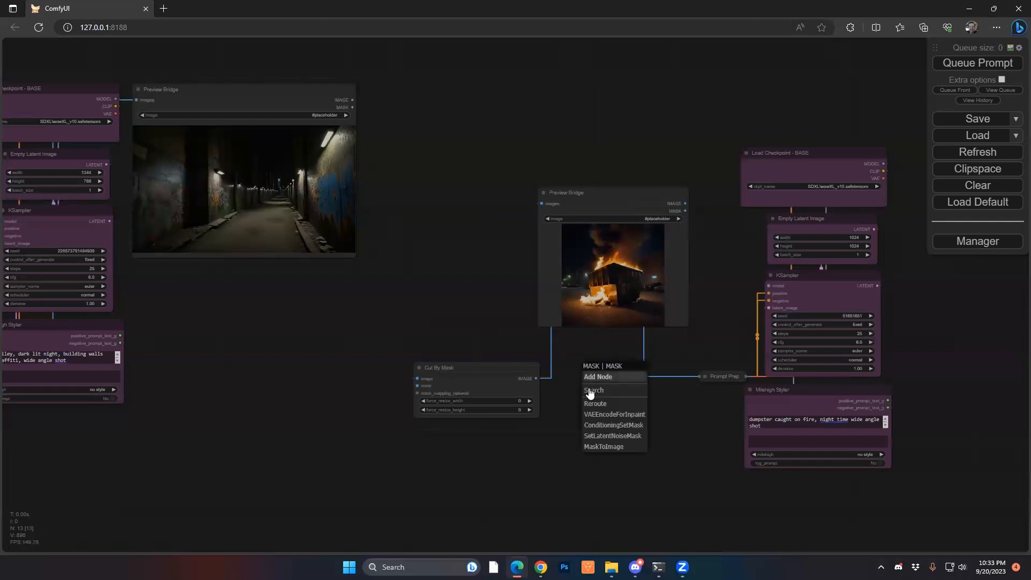
click(606, 447)
drag(661, 383, 418, 385)
drag(486, 370, 506, 402)
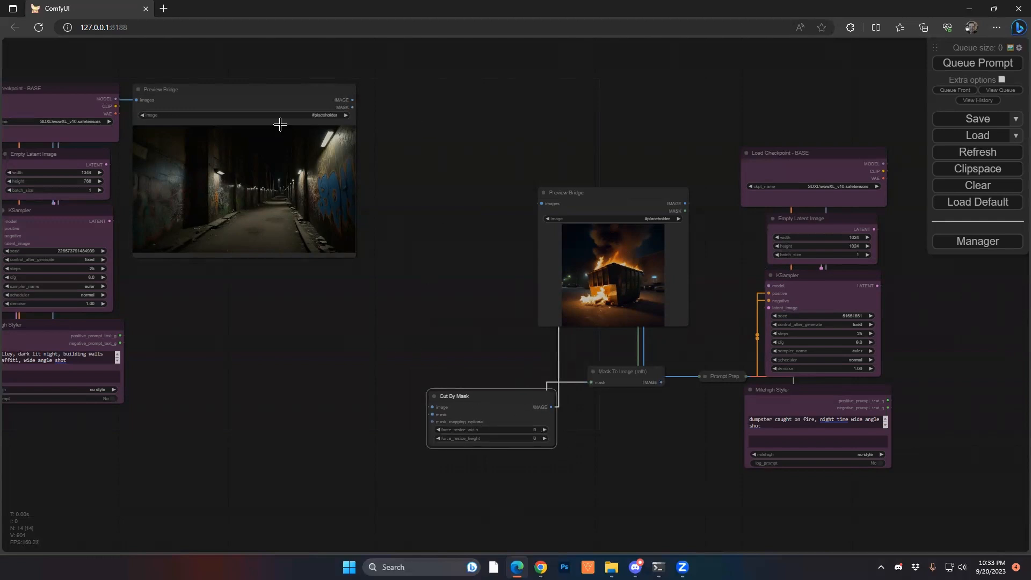
Step: Shrink the alley Preview Bridge slightly, add a Paste By Mask node with image_base fed by its image output, and place it below
mouse_move(352, 256)
mouse_down()
mouse_move(320, 247)
mouse_move(340, 237)
mouse_move(346, 247)
mouse_up()
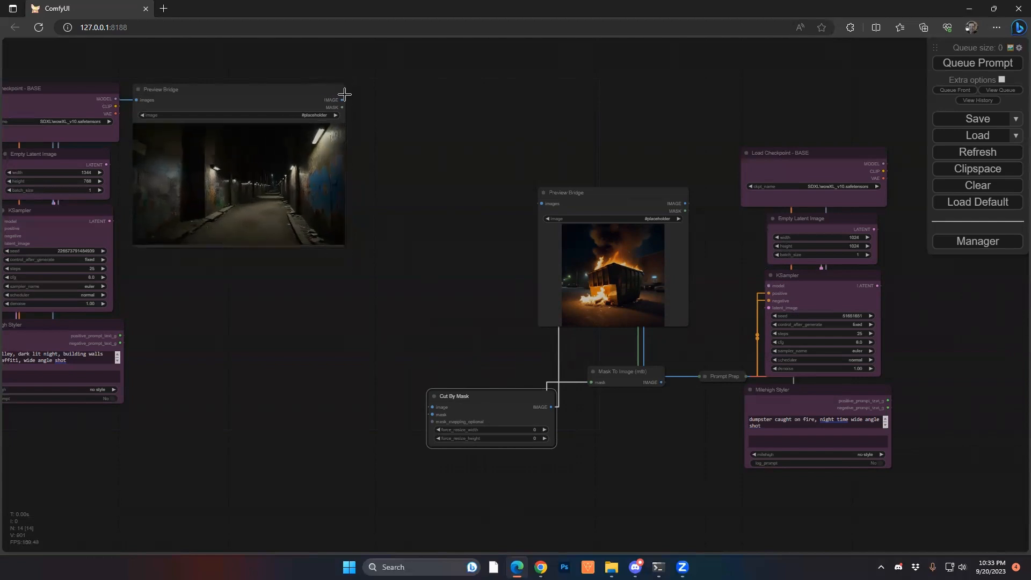
drag(342, 100, 379, 172)
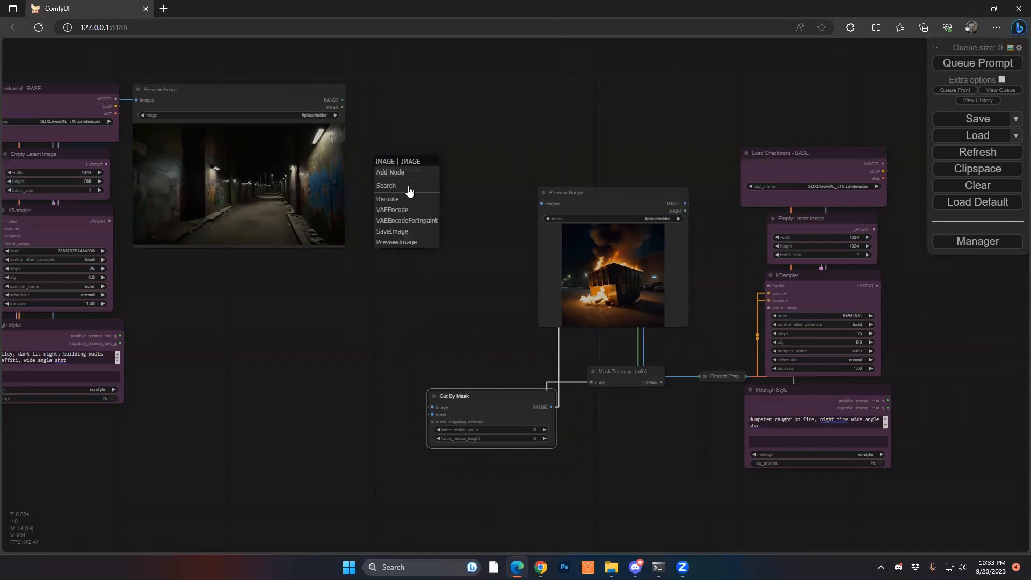
click(406, 188)
text(paste)
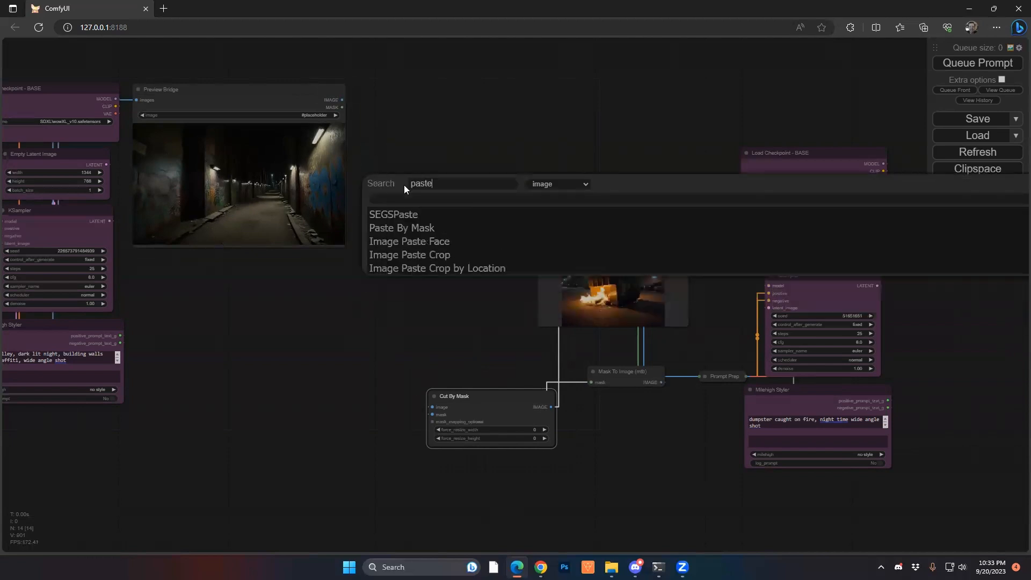
click(396, 229)
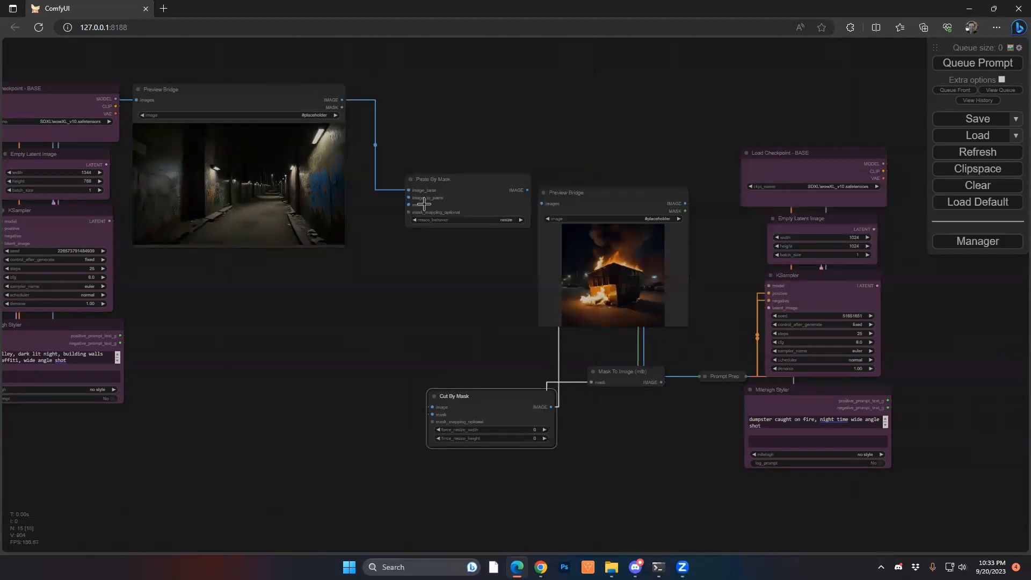
drag(433, 191, 344, 293)
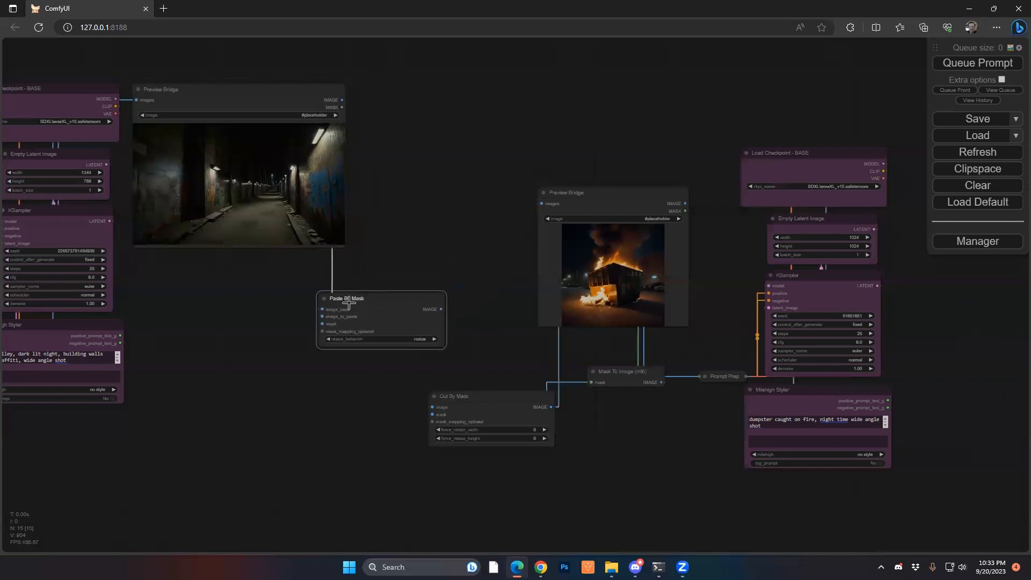
Step: Connect Cut By Mask's image output to Paste By Mask's image_to_paste input
scroll(352, 309, up, 5)
drag(616, 306, 588, 190)
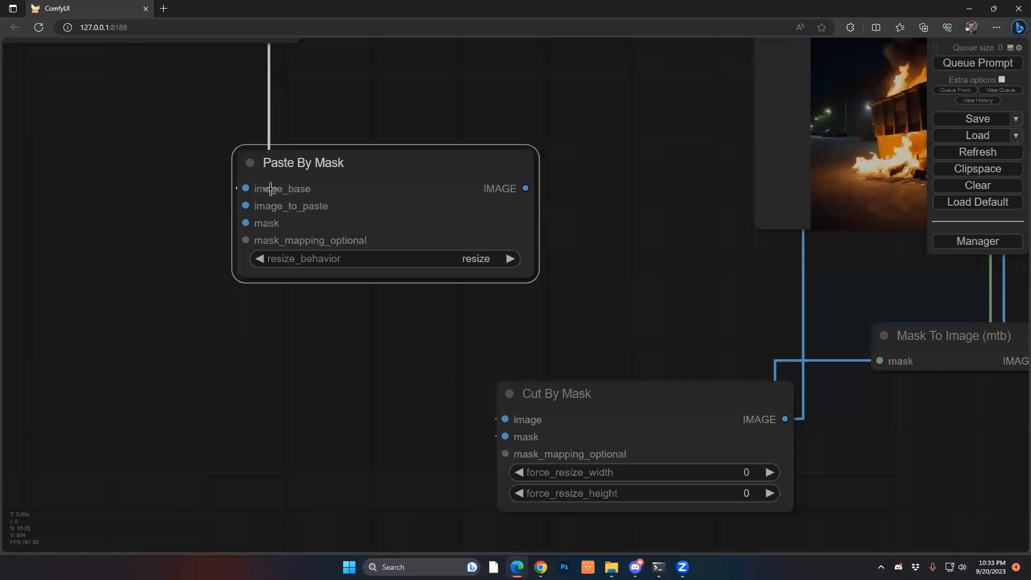
scroll(263, 188, down, 3)
drag(221, 261, 396, 439)
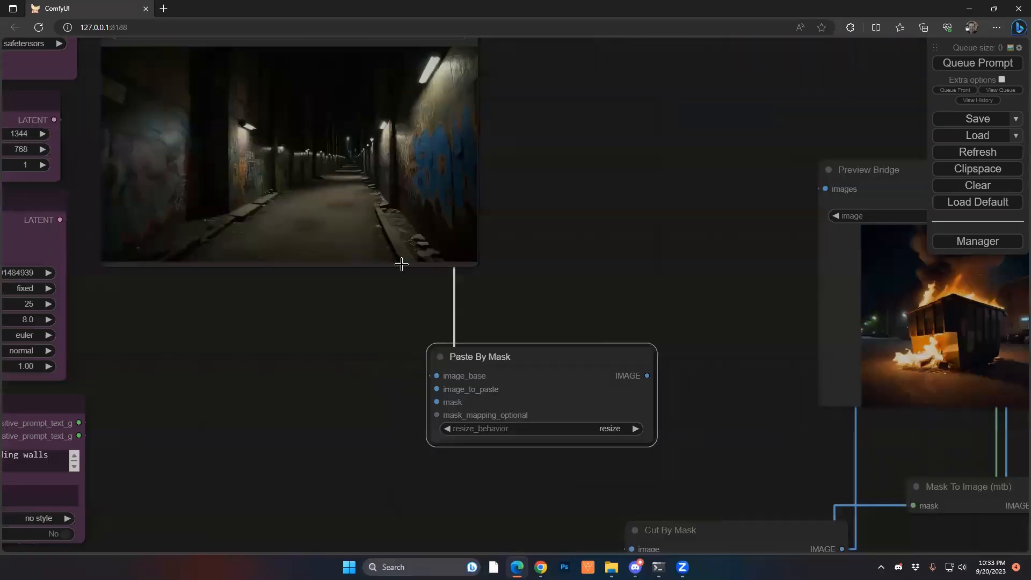
drag(707, 434, 600, 310)
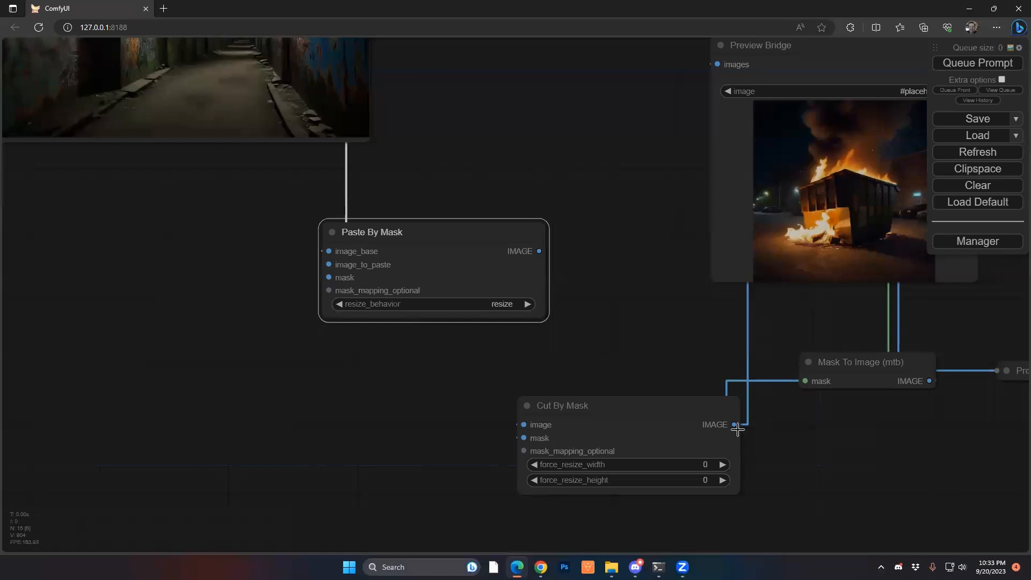
drag(734, 424, 331, 264)
Step: Detect a mask of the dumpster and its flames in the SAM Detector, adding points until both are covered, and save it to the node
right_click(839, 195)
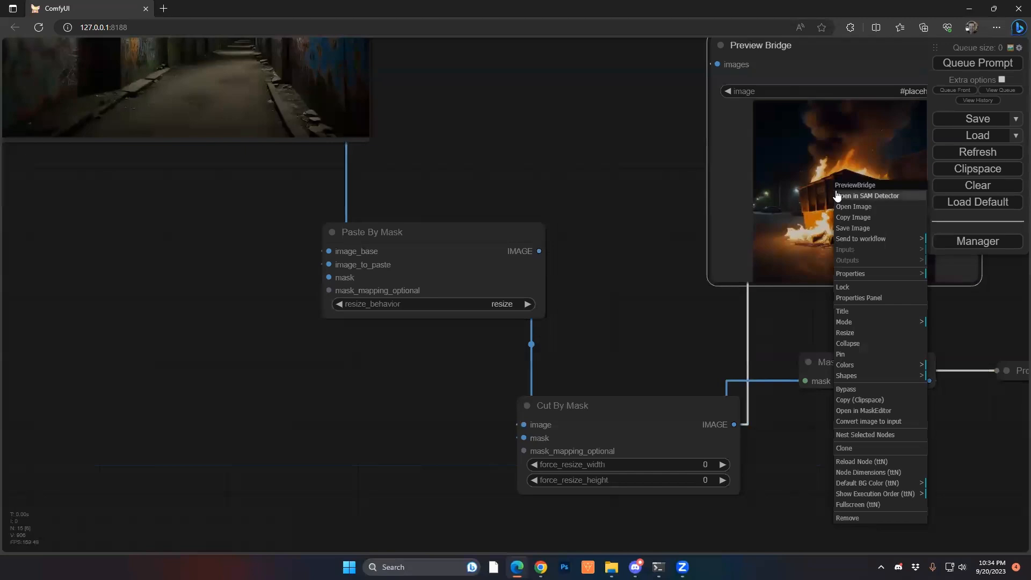
click(865, 200)
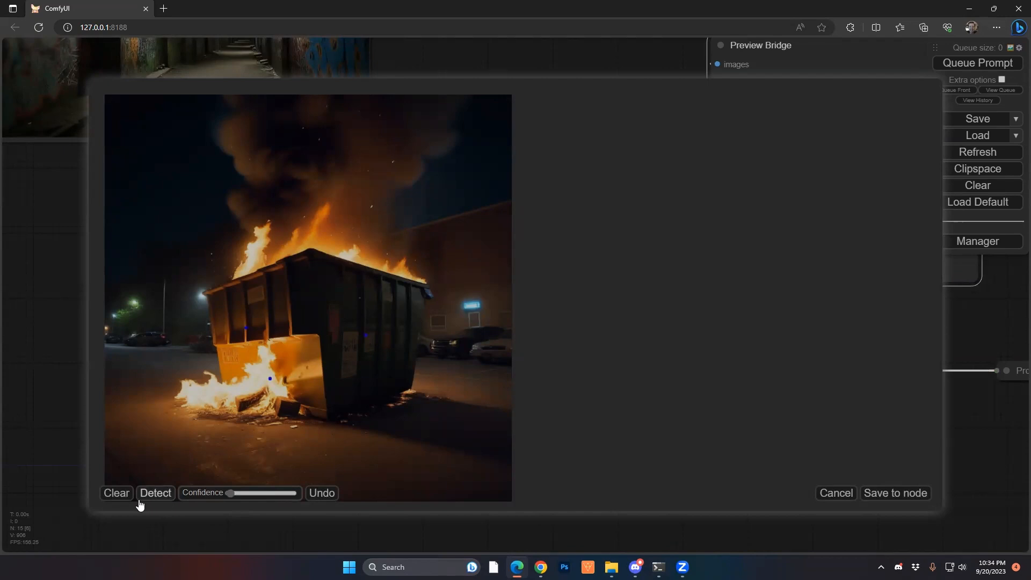
click(156, 493)
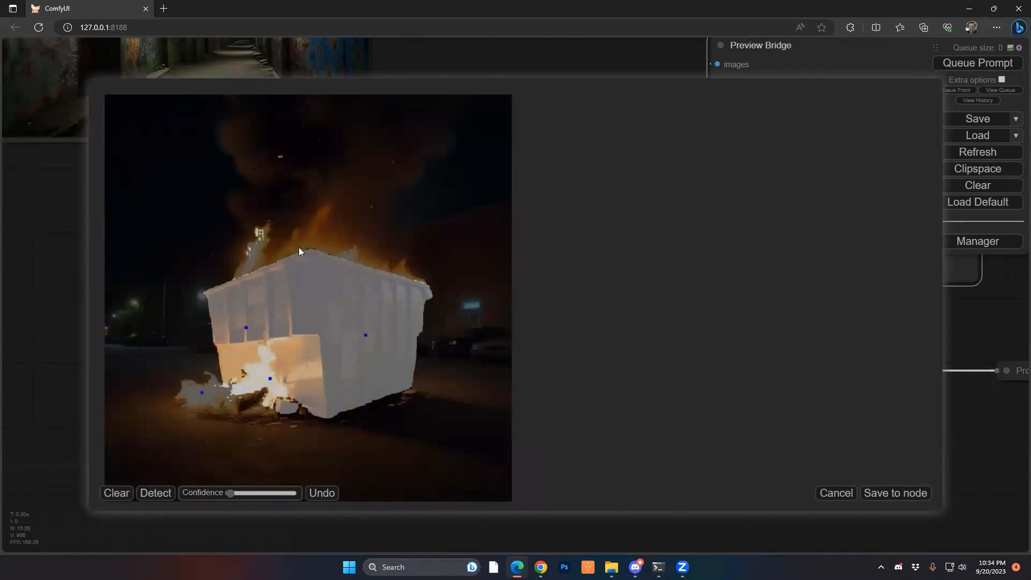
click(153, 497)
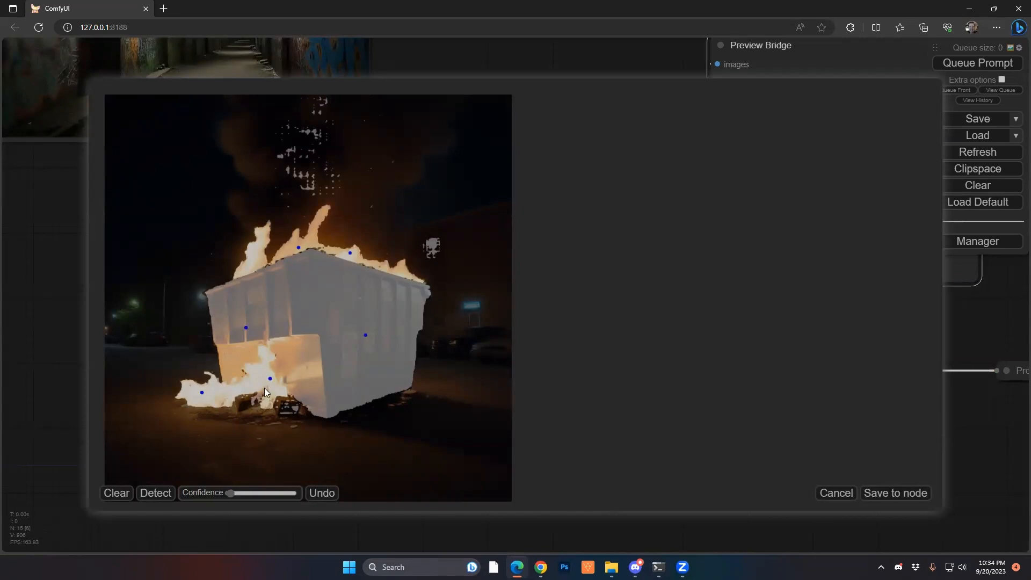
click(158, 499)
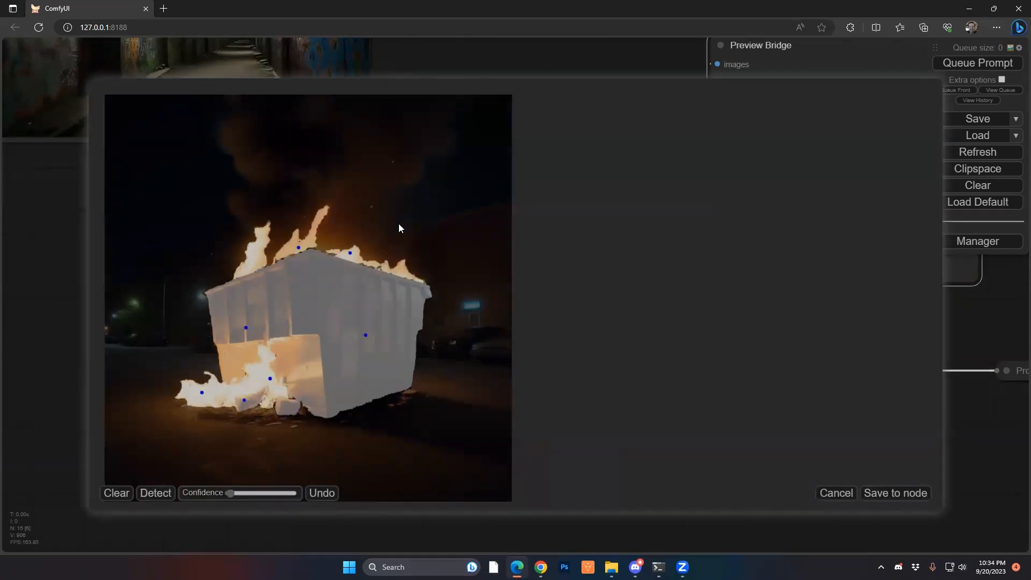
click(877, 490)
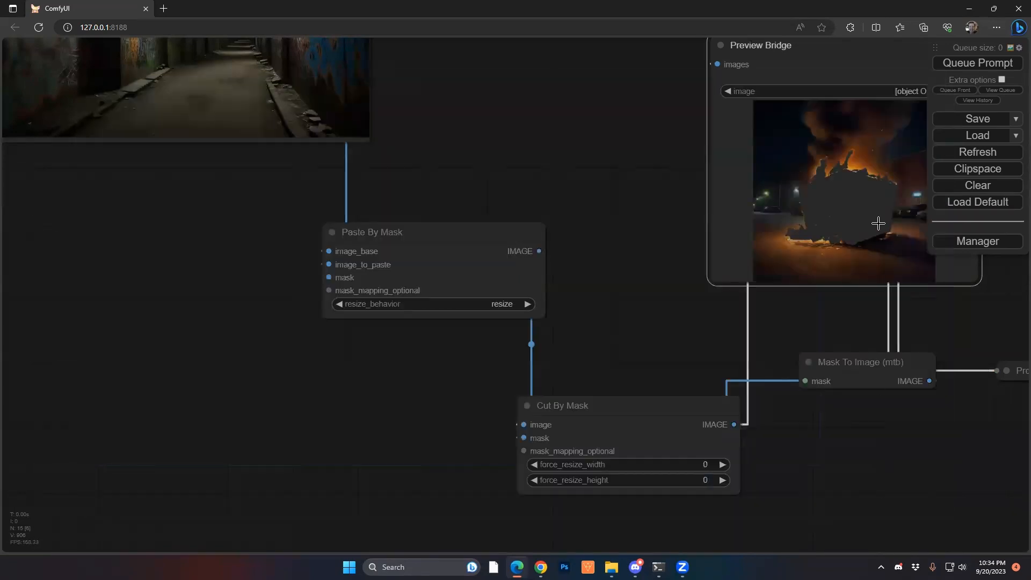
Step: Fill the gaps in the dumpster mask in the MaskEditor using a thicker brush, and save it to the node
right_click(823, 233)
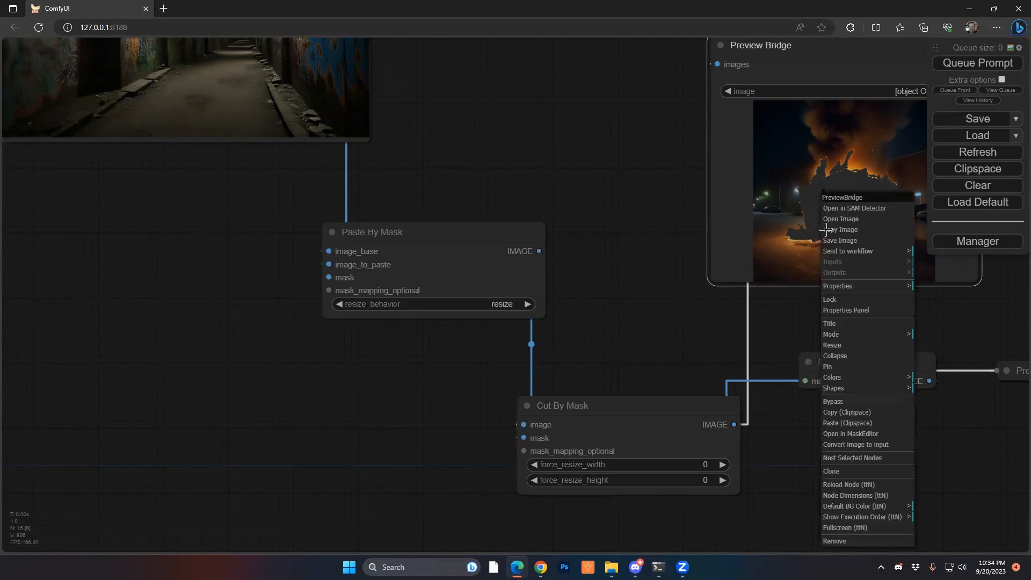
click(852, 434)
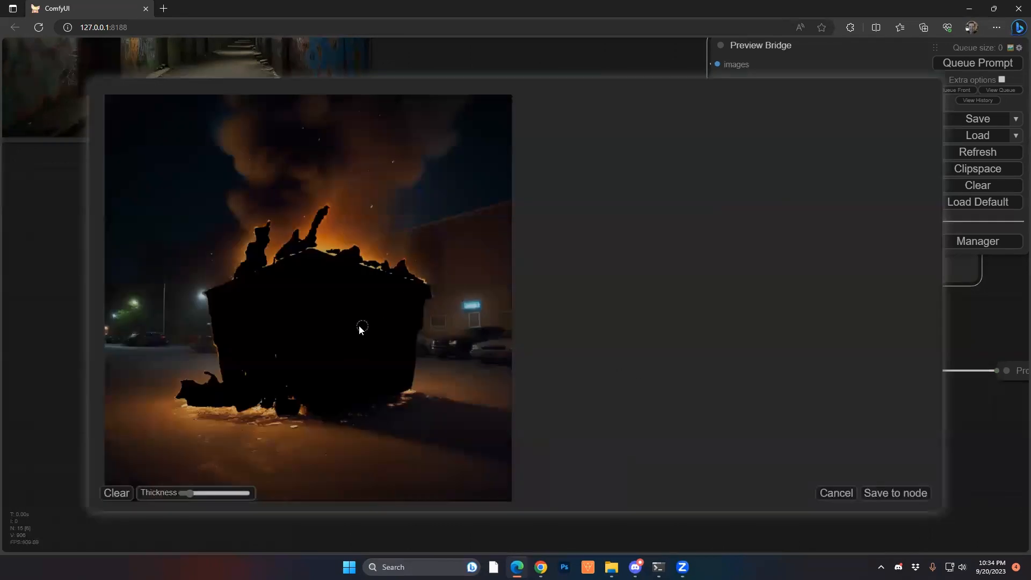
scroll(298, 332, up, 10)
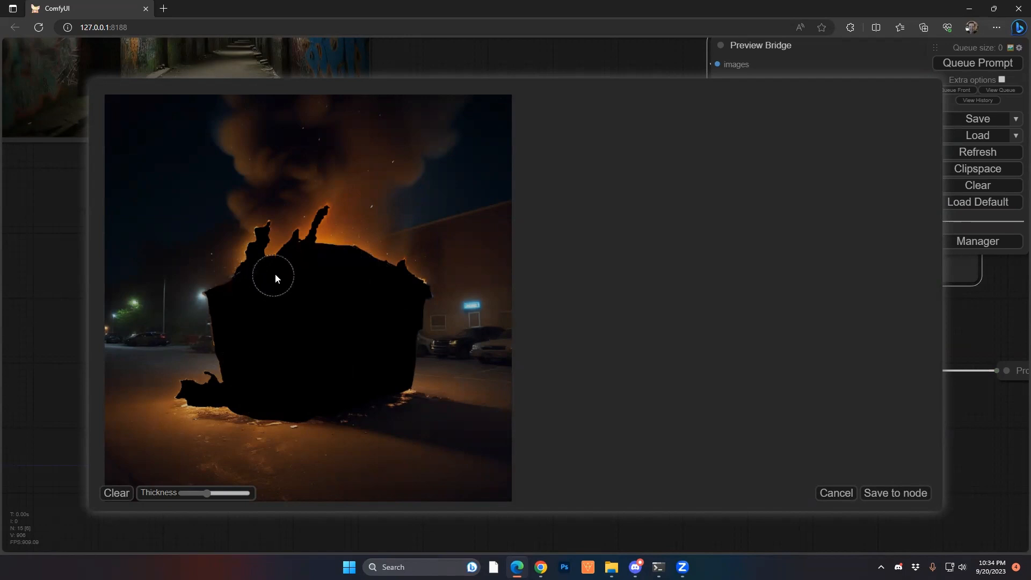
click(910, 493)
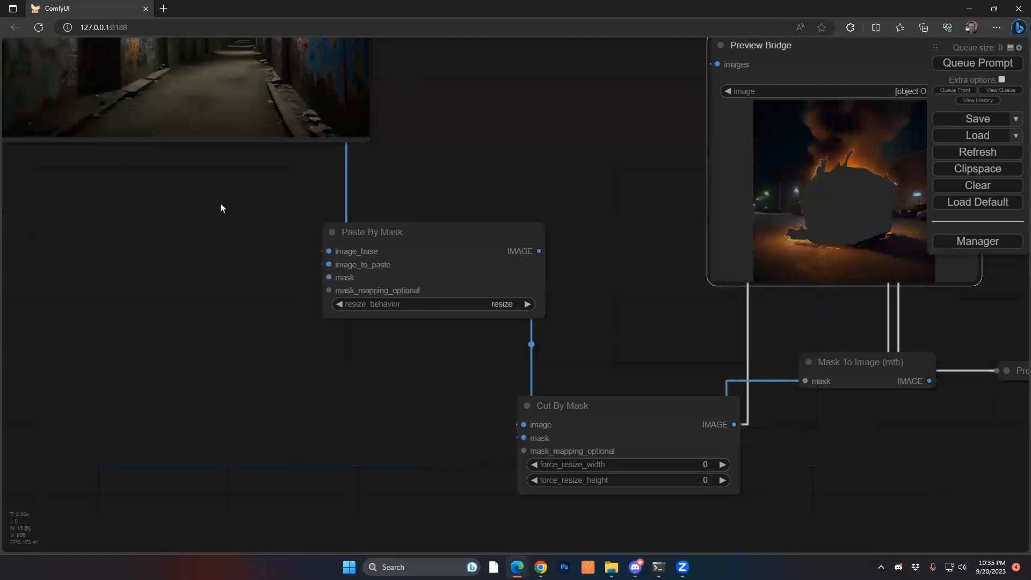
Step: Paint a dumpster-sized mask over the right side of the alley floor in the alley preview's MaskEditor and save it to the node
drag(220, 203, 386, 399)
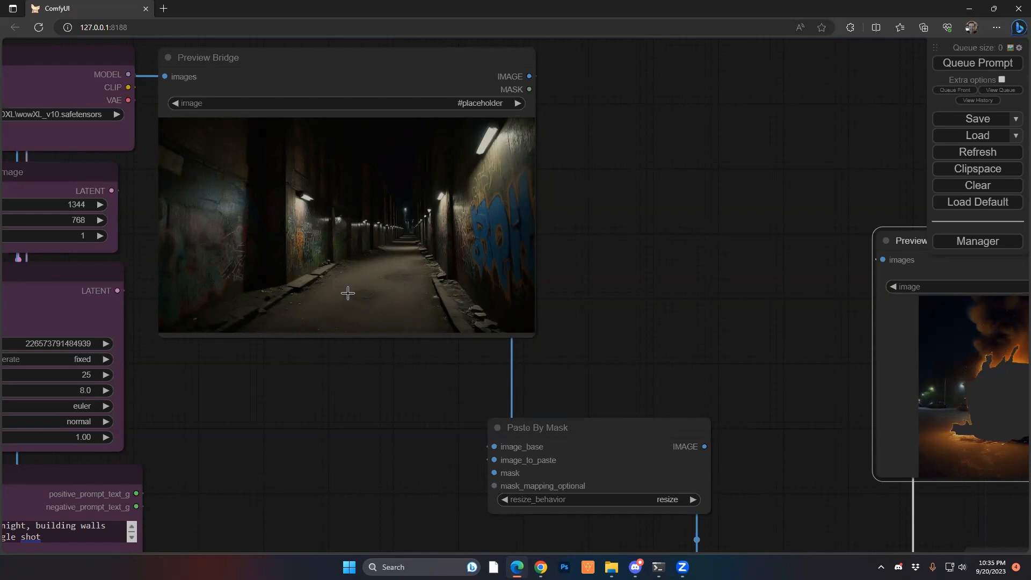
right_click(406, 261)
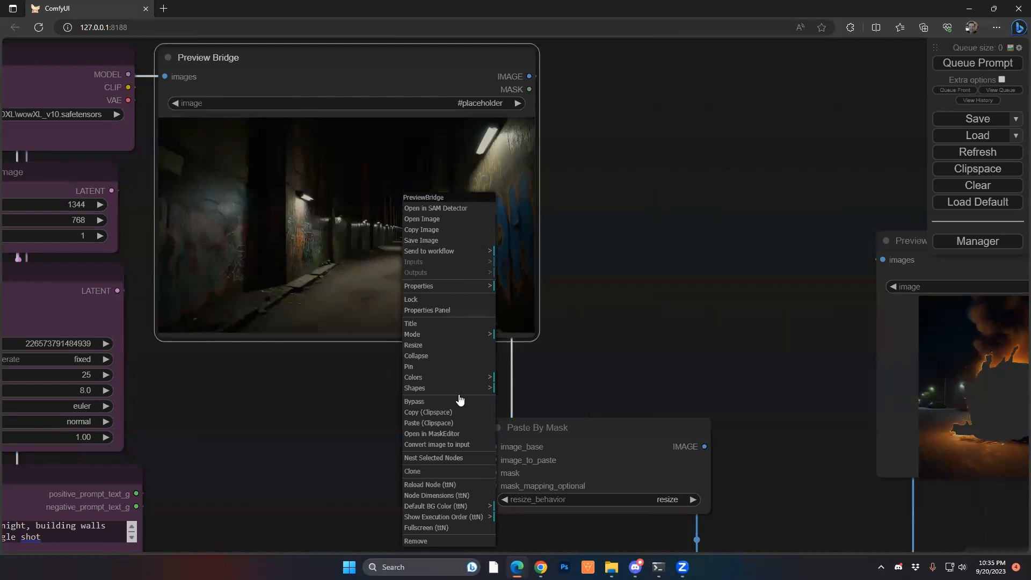
click(457, 435)
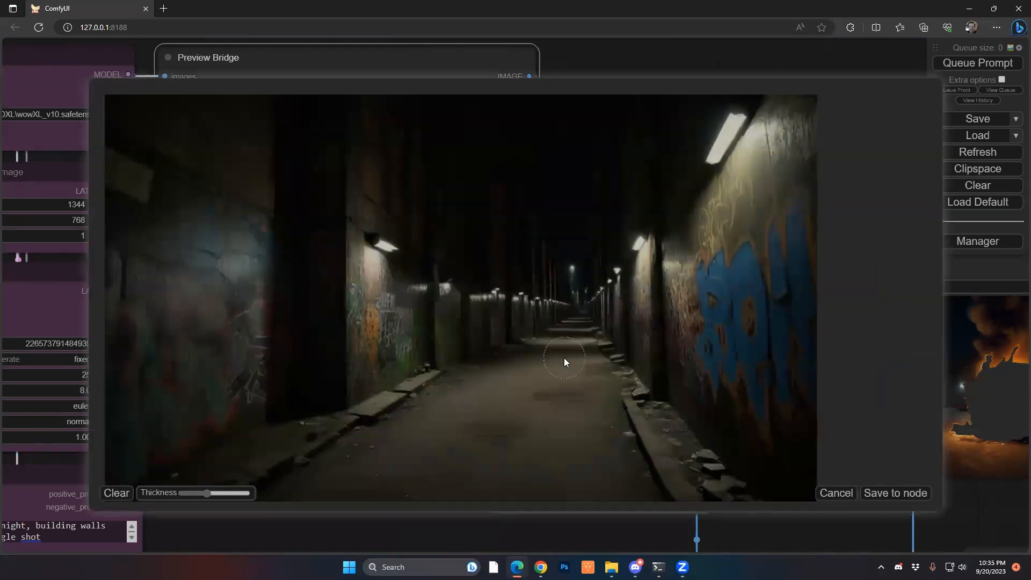
scroll(583, 420, up, 8)
mouse_move(617, 423)
mouse_down()
mouse_move(586, 433)
mouse_move(561, 382)
mouse_move(618, 419)
mouse_move(593, 440)
mouse_move(567, 367)
mouse_move(621, 427)
mouse_move(537, 437)
mouse_move(525, 352)
mouse_move(610, 346)
mouse_up()
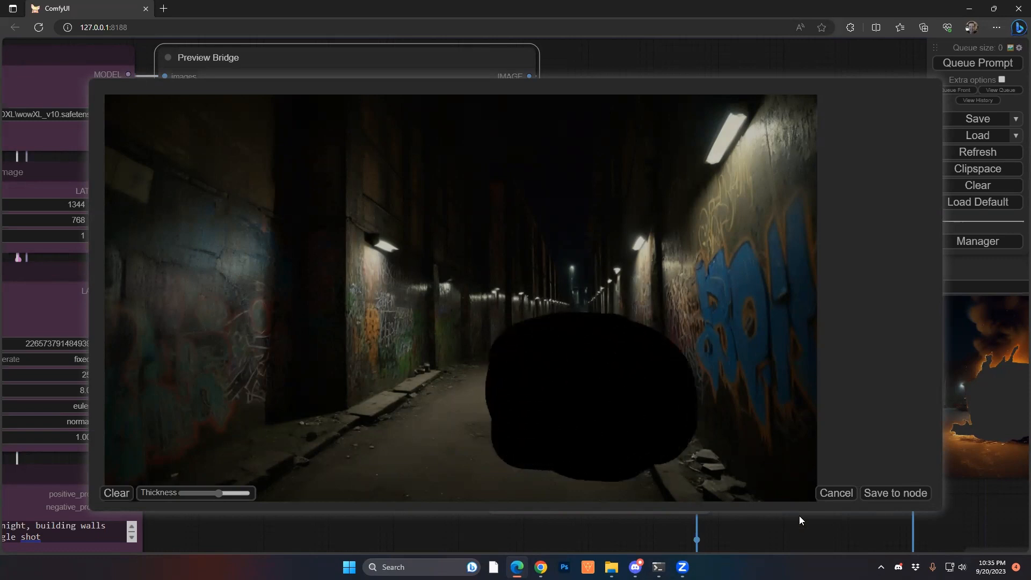
mouse_move(680, 457)
mouse_down()
mouse_move(672, 456)
mouse_move(678, 470)
mouse_up()
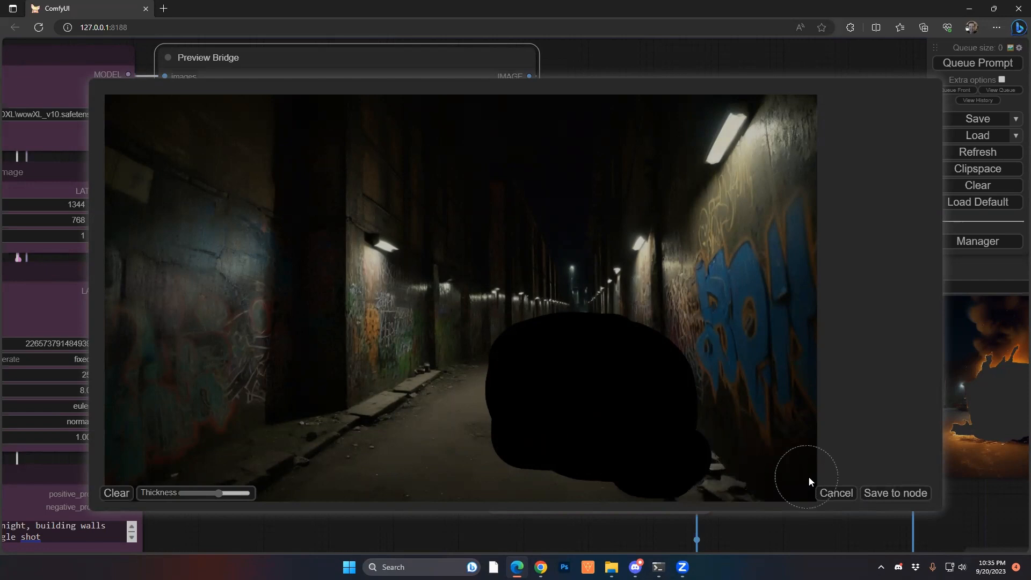
click(906, 494)
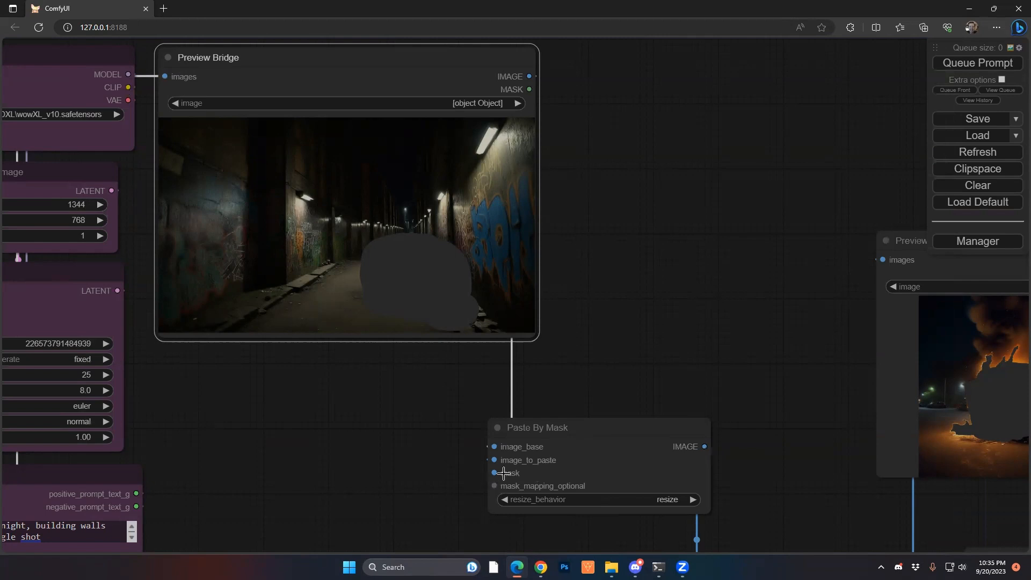
Step: Convert the alley Preview Bridge's mask with a MaskToImage node and connect the result to Paste By Mask's mask input
click(529, 89)
drag(529, 89, 635, 336)
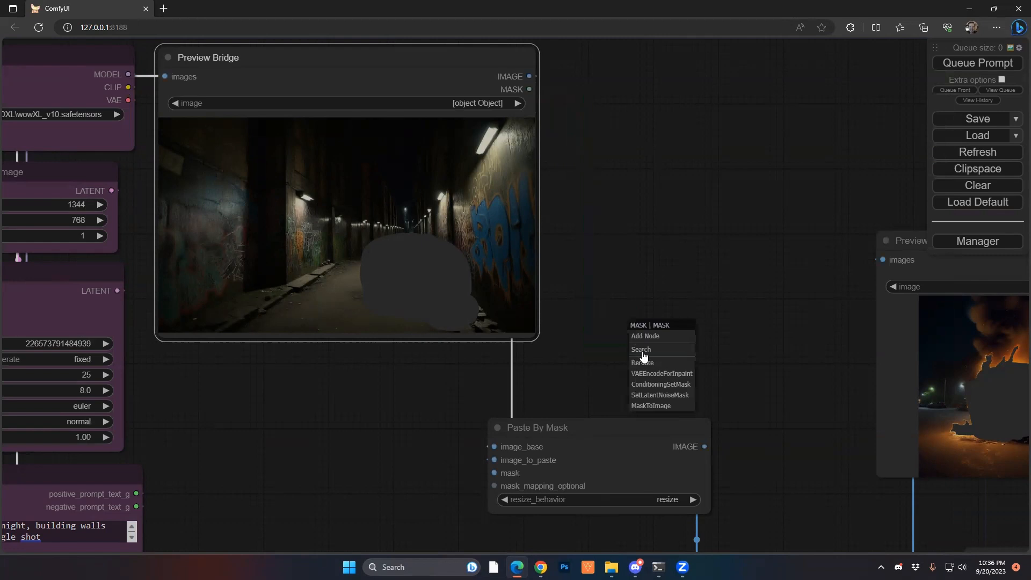
click(650, 406)
drag(766, 345, 495, 473)
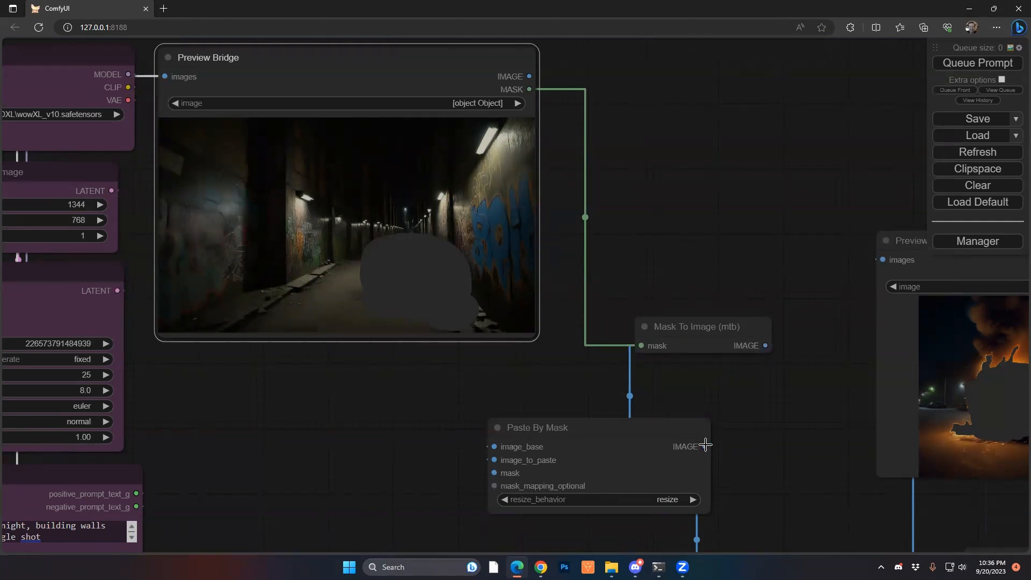
Step: Add a Preview Bridge node connected to Paste By Mask's image output
drag(705, 446, 213, 436)
click(216, 449)
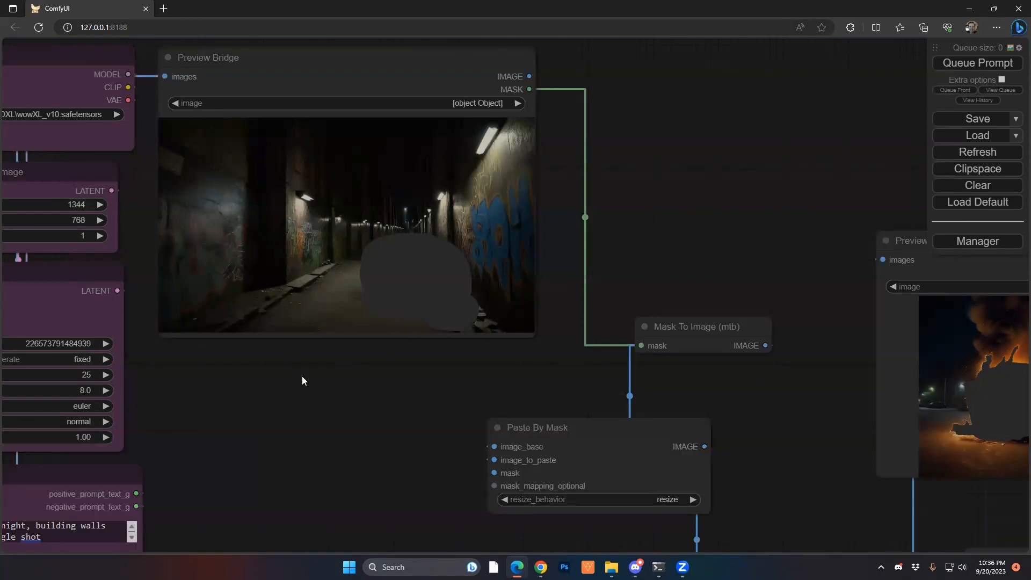
scroll(304, 378, down, 9)
drag(487, 404, 350, 403)
click(319, 408)
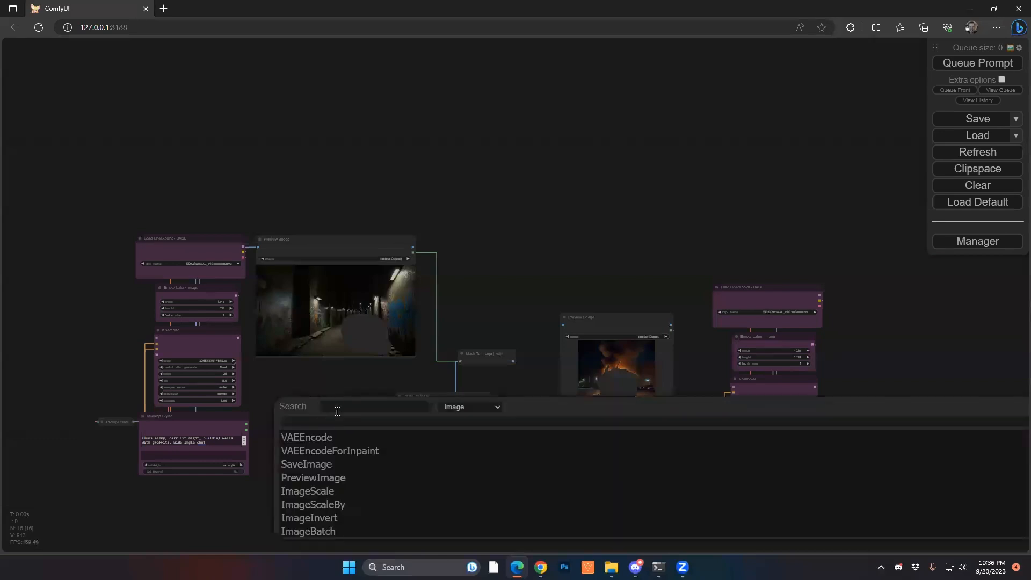
text(bri)
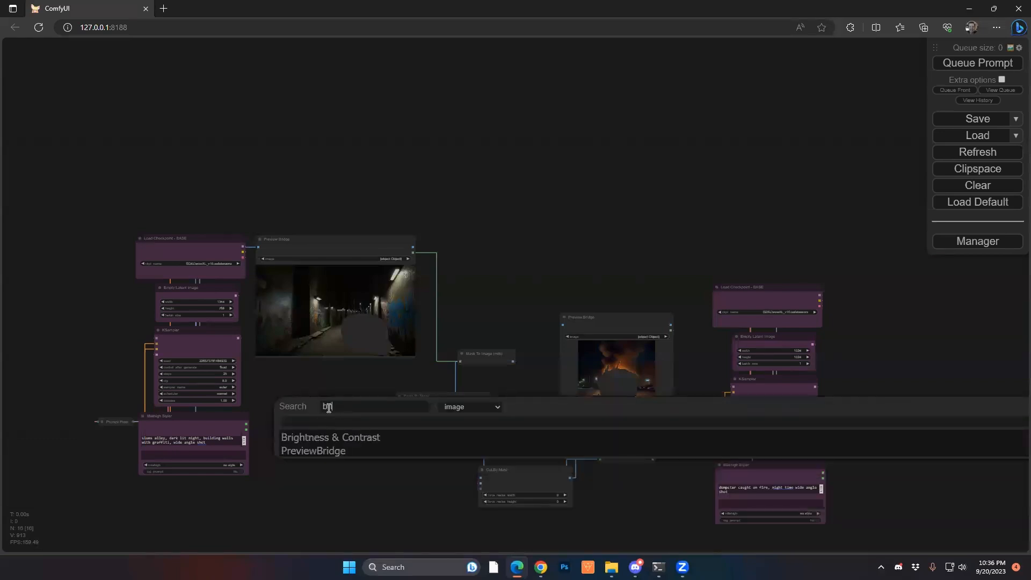
click(315, 454)
Step: Place the new Preview Bridge beside Paste By Mask with room to show its image, and queue the prompt
scroll(369, 446, up, 10)
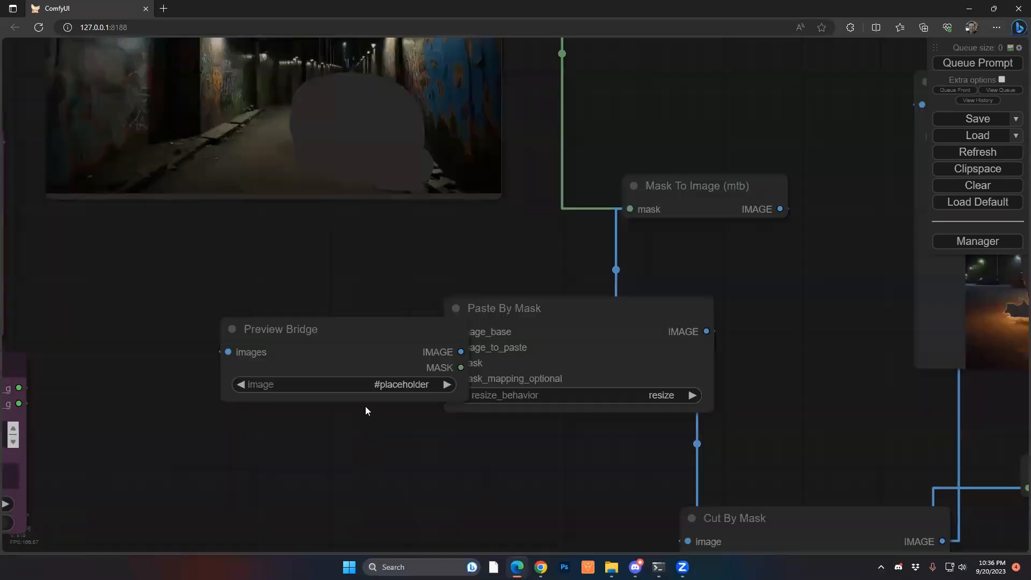
scroll(365, 411, down, 2)
drag(327, 338, 223, 333)
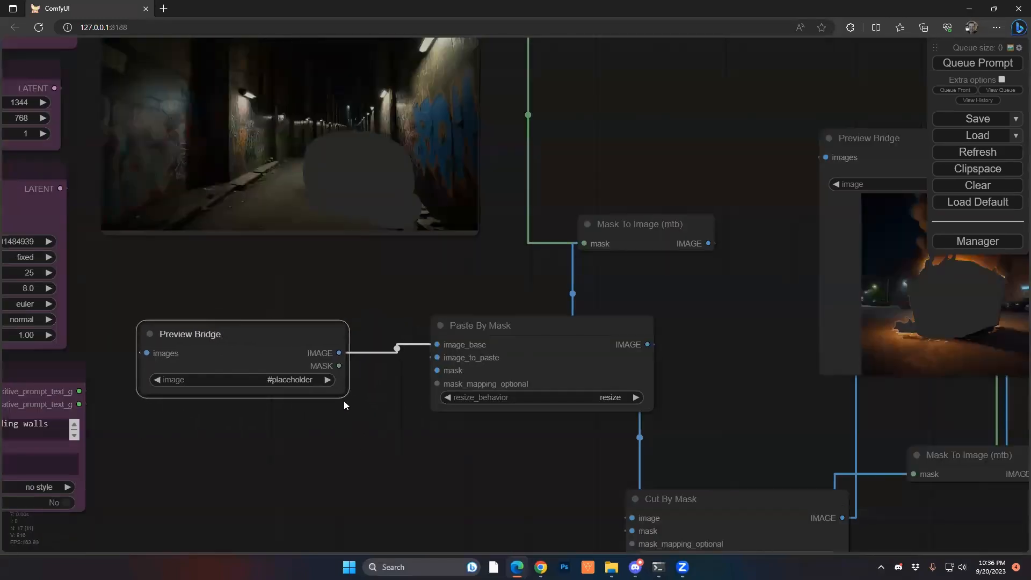
drag(339, 394, 394, 551)
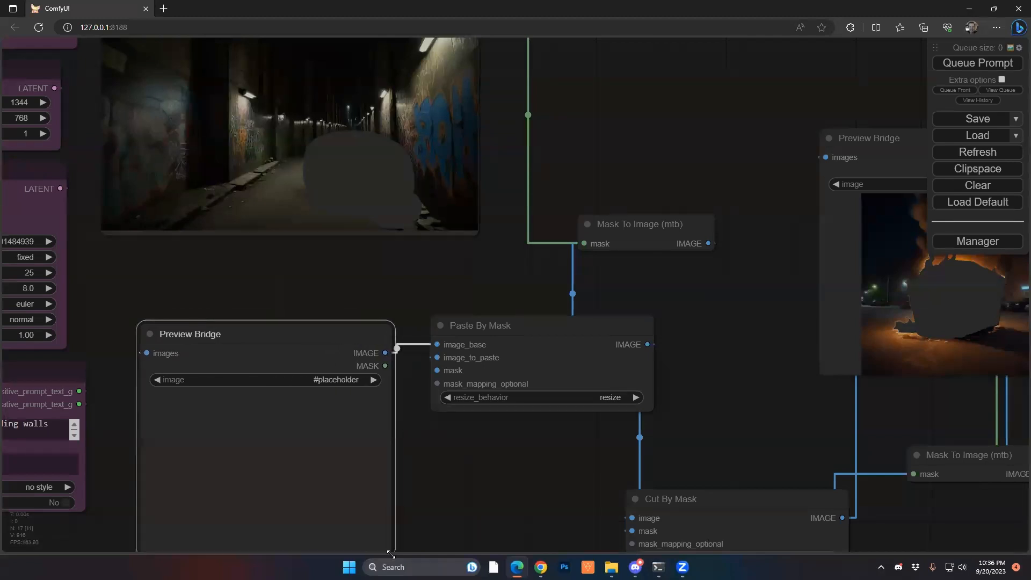
drag(320, 334, 296, 320)
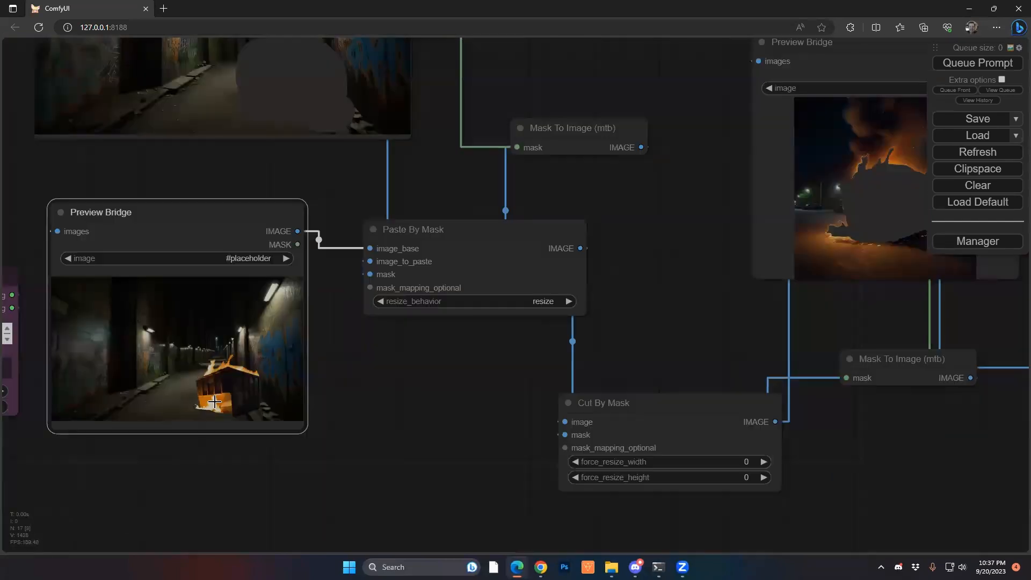
Step: Inspect the dumpster composite in the new Preview Bridge up close and move the Paste By Mask node slightly lower
scroll(236, 400, up, 7)
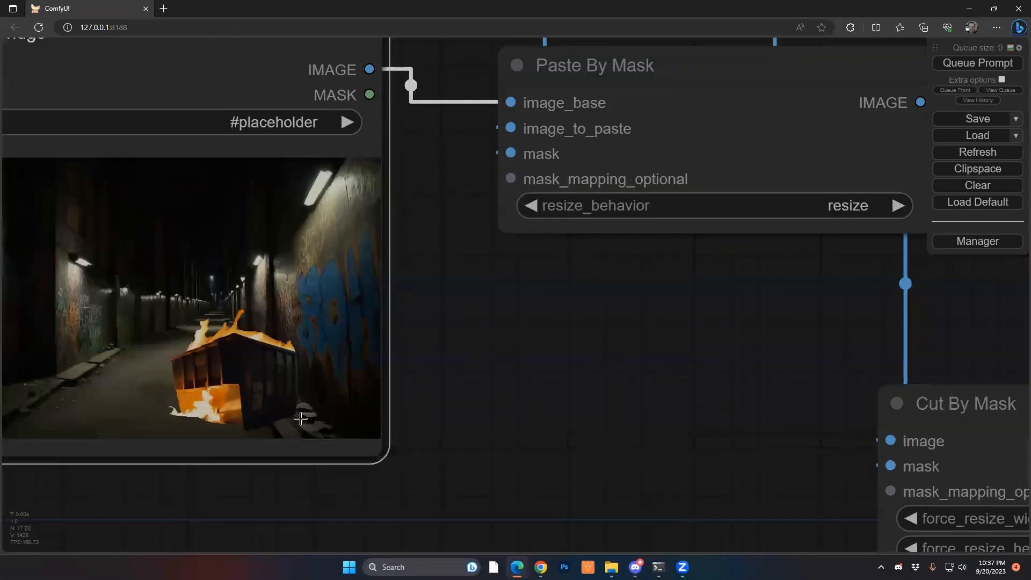
drag(441, 430, 585, 439)
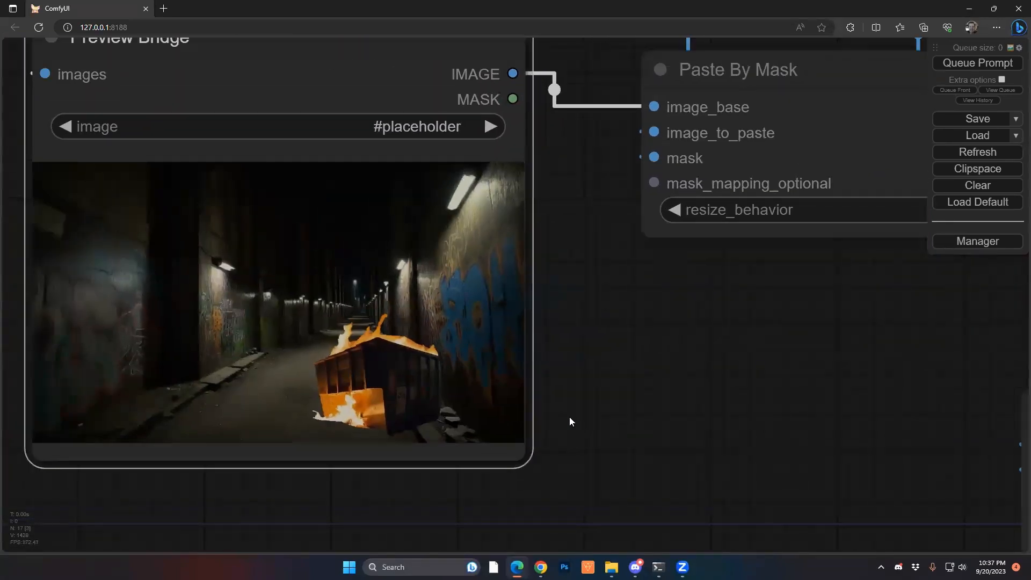
drag(691, 313, 614, 359)
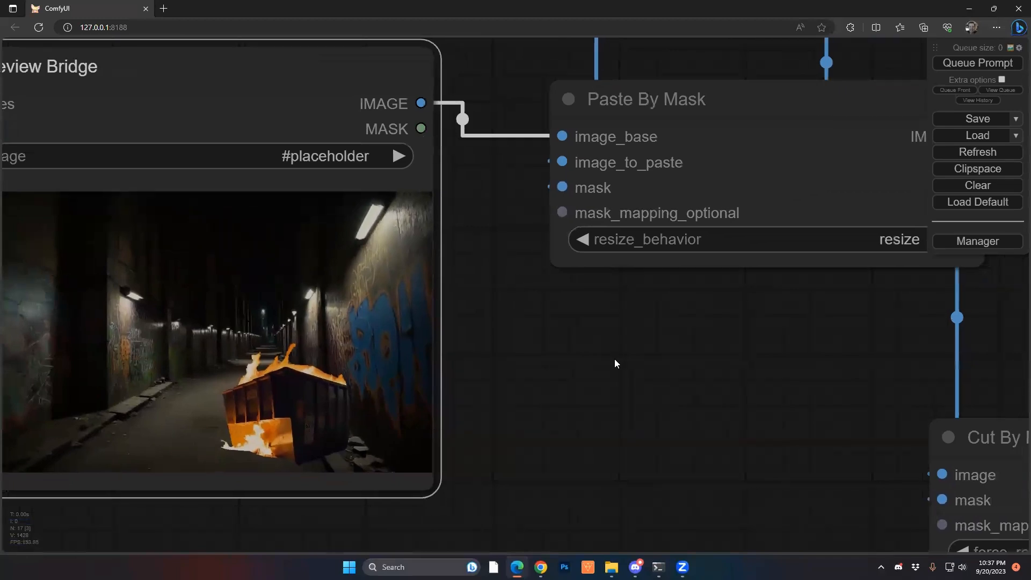
drag(737, 101, 681, 196)
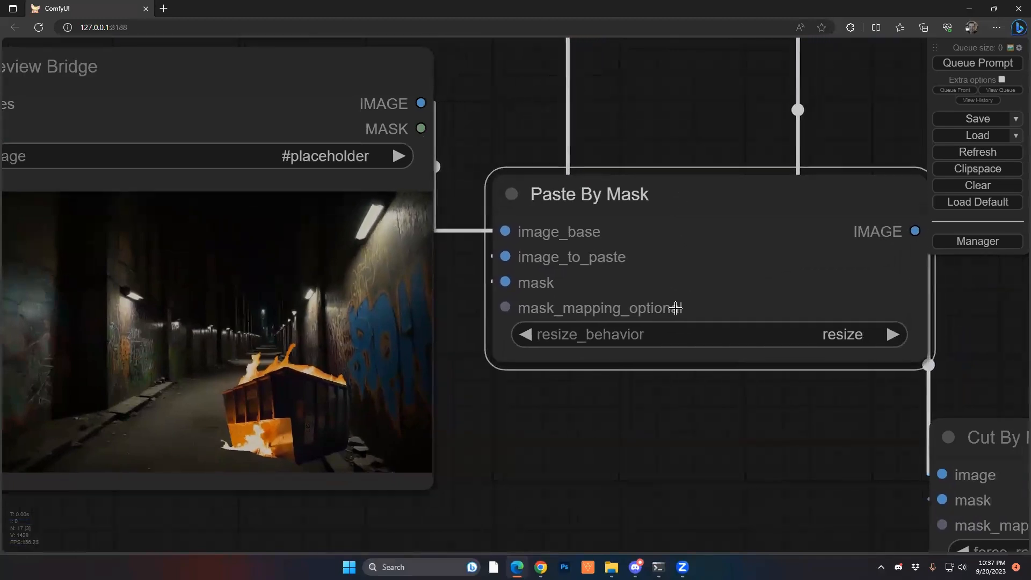
Step: Set Paste By Mask's resize_behavior to keep_ratio_fit and queue the prompt
scroll(593, 159, down, 5)
drag(525, 116, 574, 315)
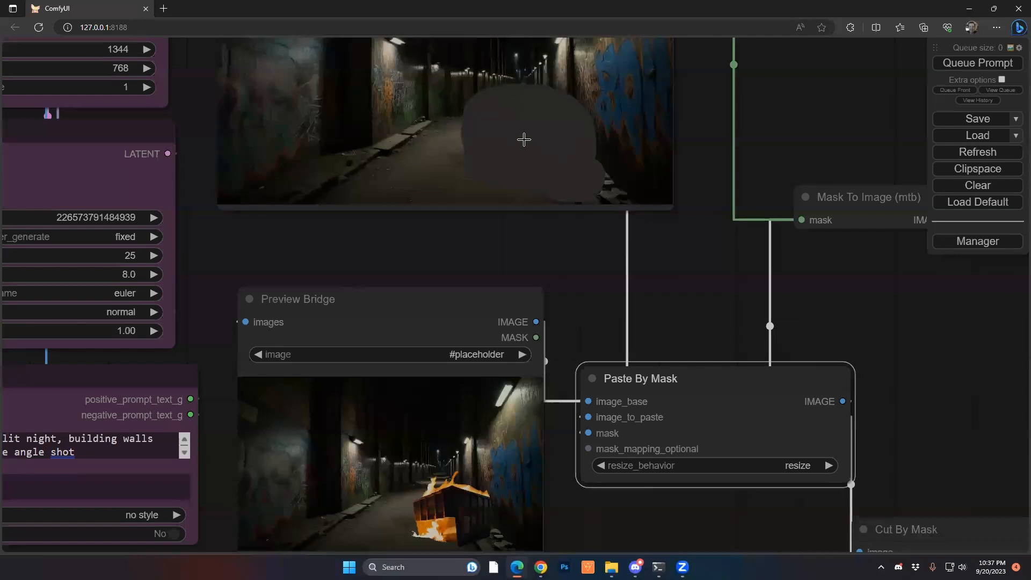
drag(666, 298, 668, 245)
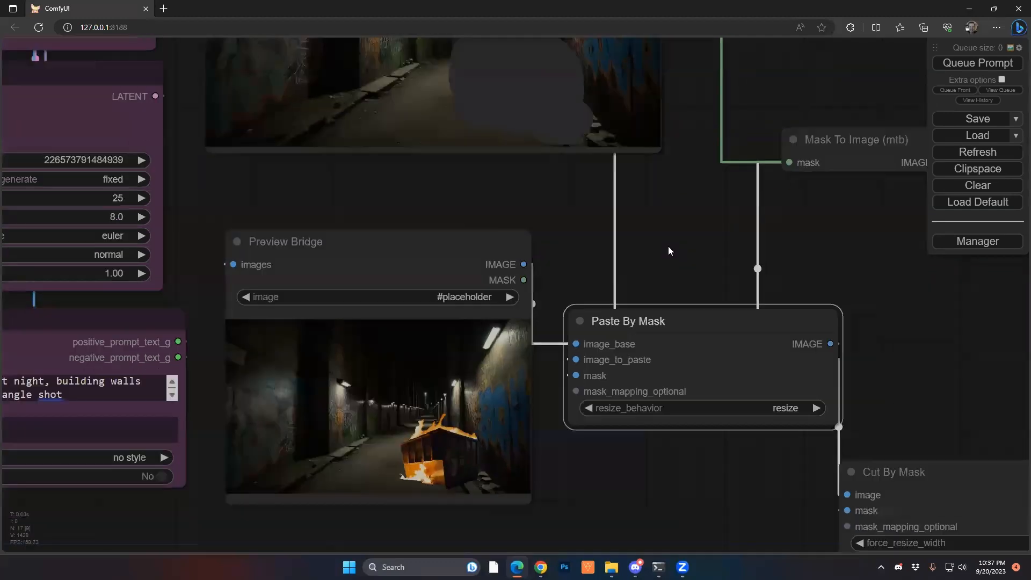
drag(824, 436, 819, 422)
click(774, 394)
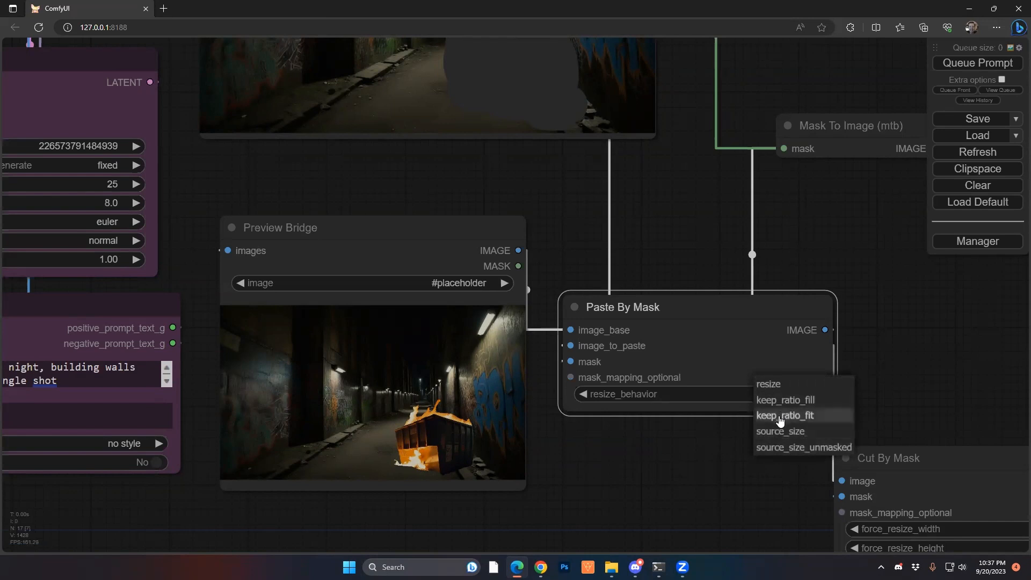
click(782, 417)
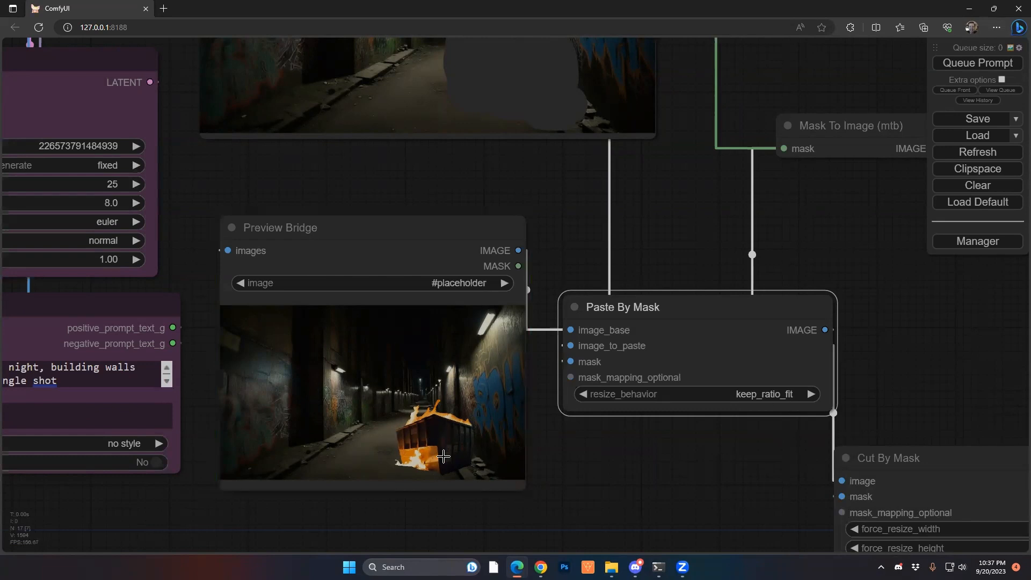
Step: Set Paste By Mask's resize_behavior to keep_ratio_fill and queue the prompt
click(782, 394)
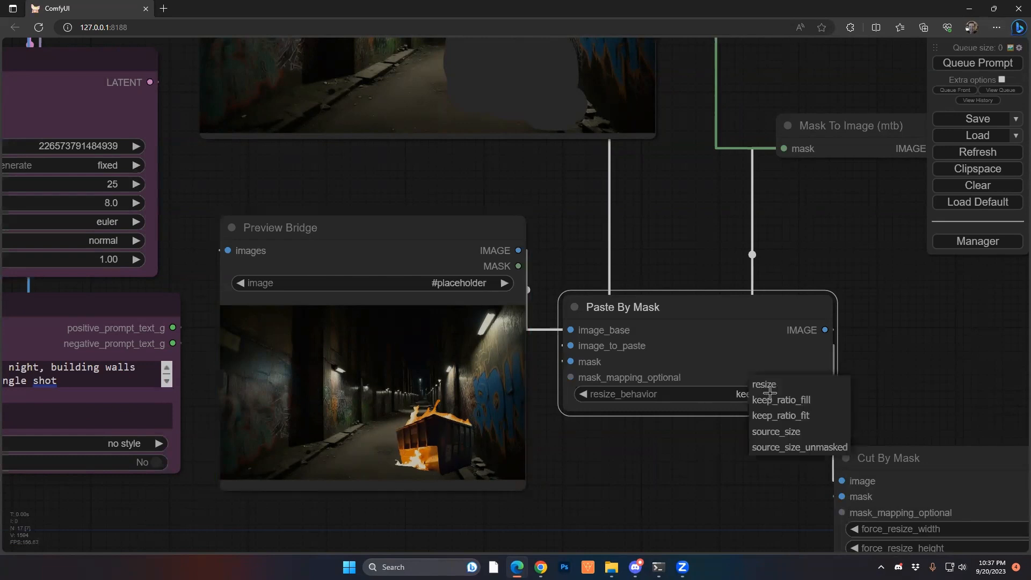
click(774, 400)
key(ctrl+Return)
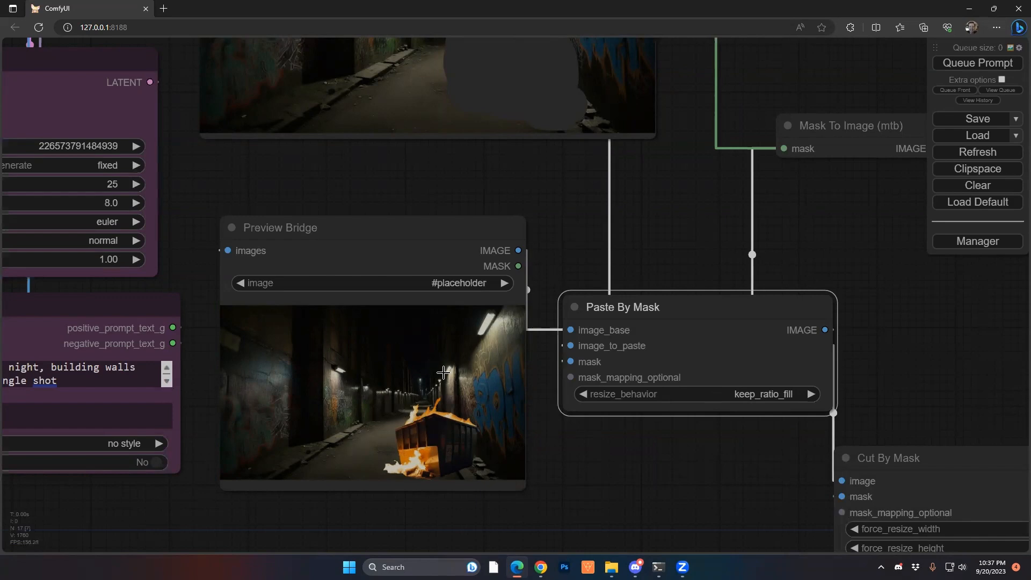
Step: Replace the alley preview's mask with a small oval farther down the middle of the alley, save it to the node and queue the prompt
drag(573, 197, 580, 309)
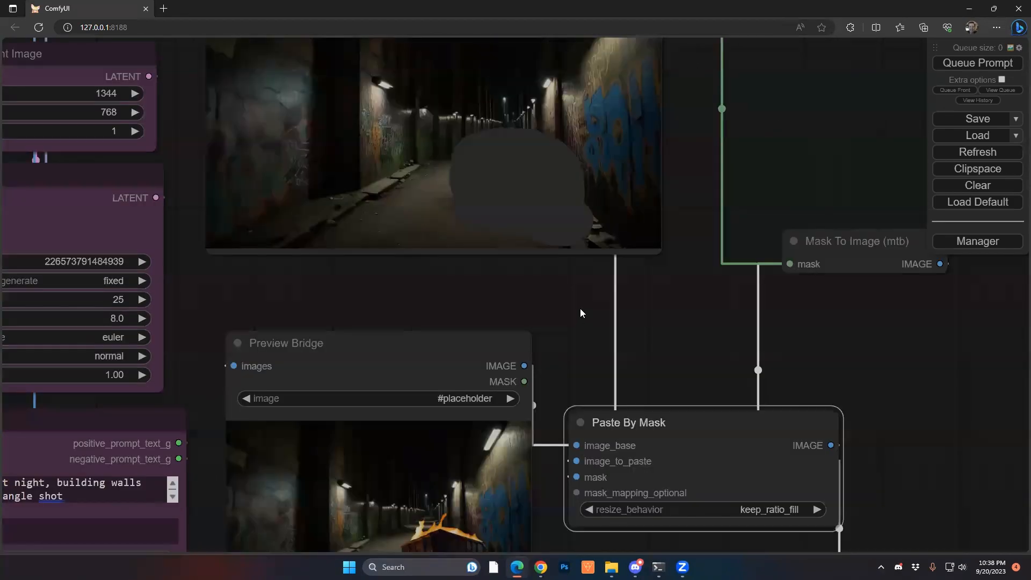
right_click(506, 168)
click(531, 395)
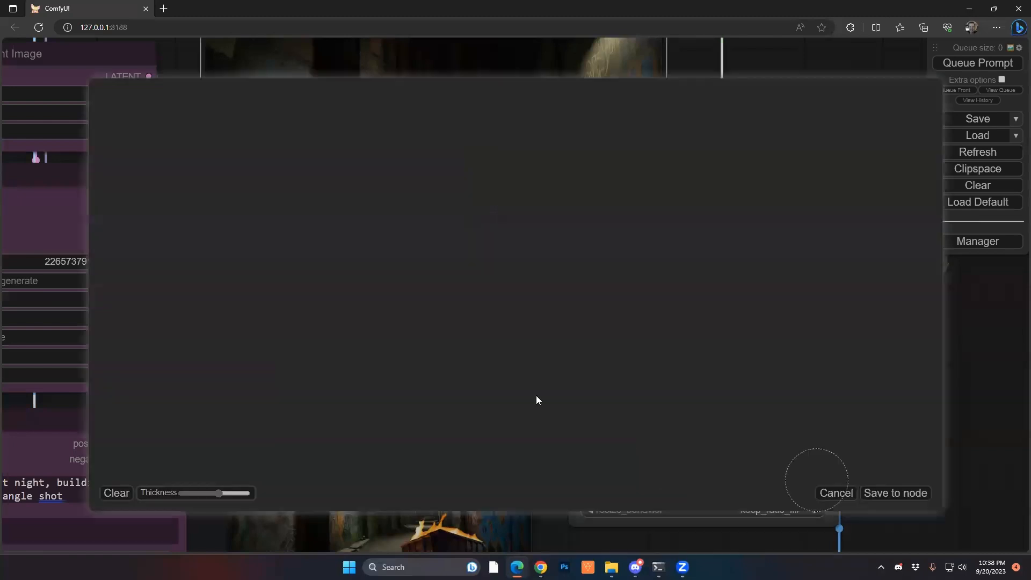
click(119, 493)
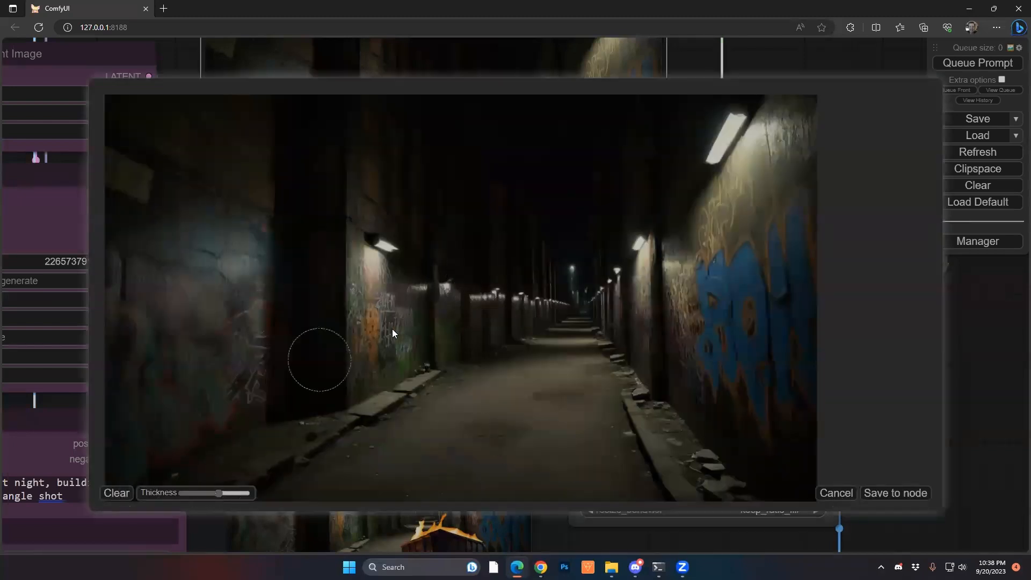
mouse_move(557, 346)
mouse_down()
mouse_move(582, 347)
mouse_move(554, 332)
mouse_move(535, 345)
mouse_up()
click(893, 493)
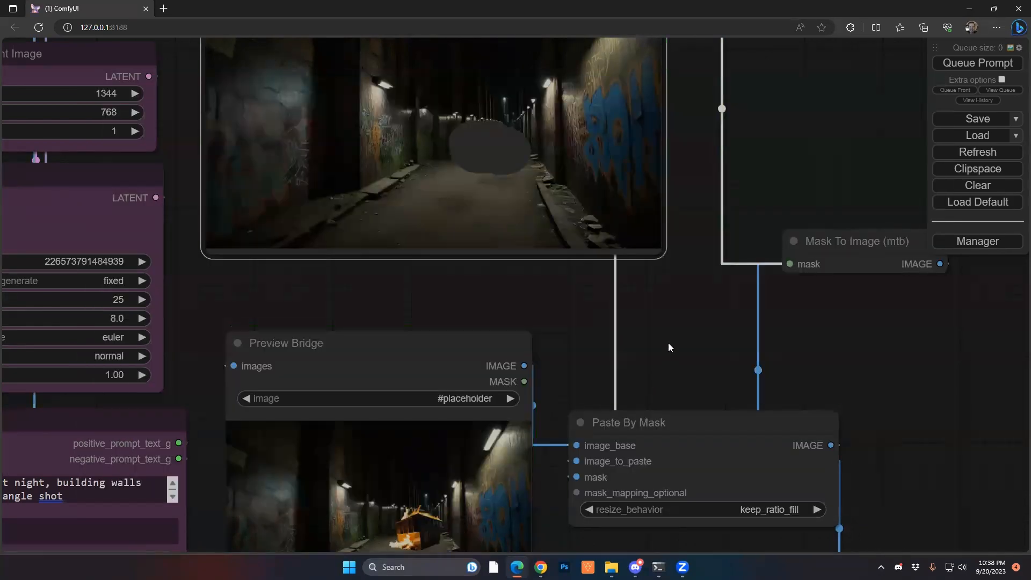
Step: Examine the size and placement of the pasted dumpster in the composite preview, both up close and within the whole workflow
drag(640, 382, 665, 292)
scroll(480, 422, up, 13)
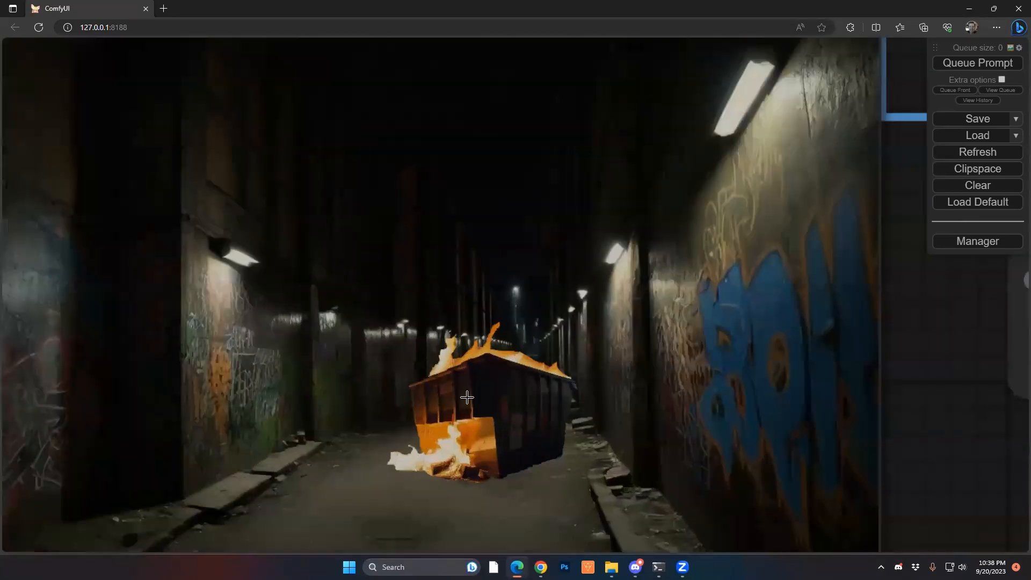
scroll(493, 383, down, 6)
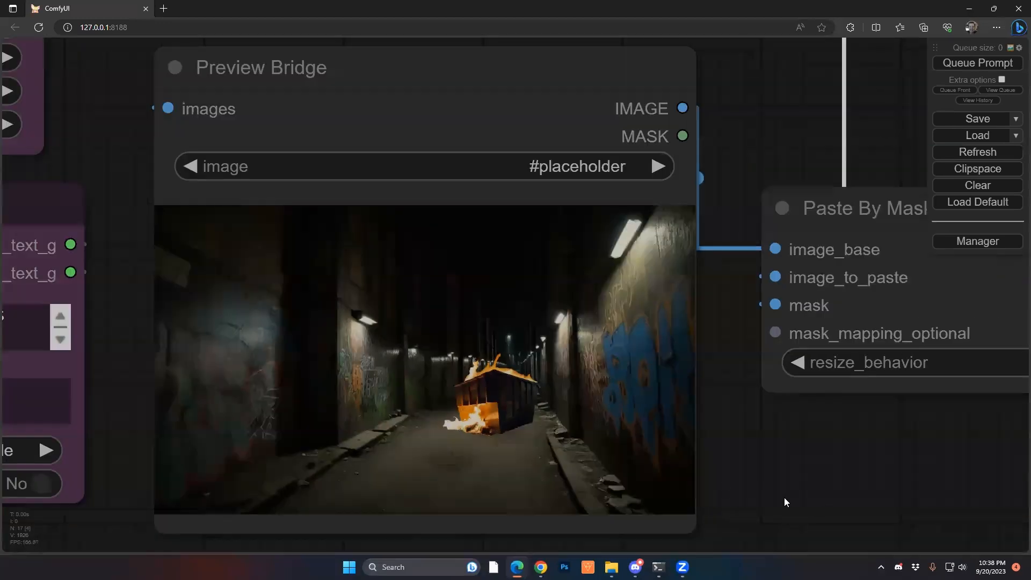
drag(785, 497, 737, 447)
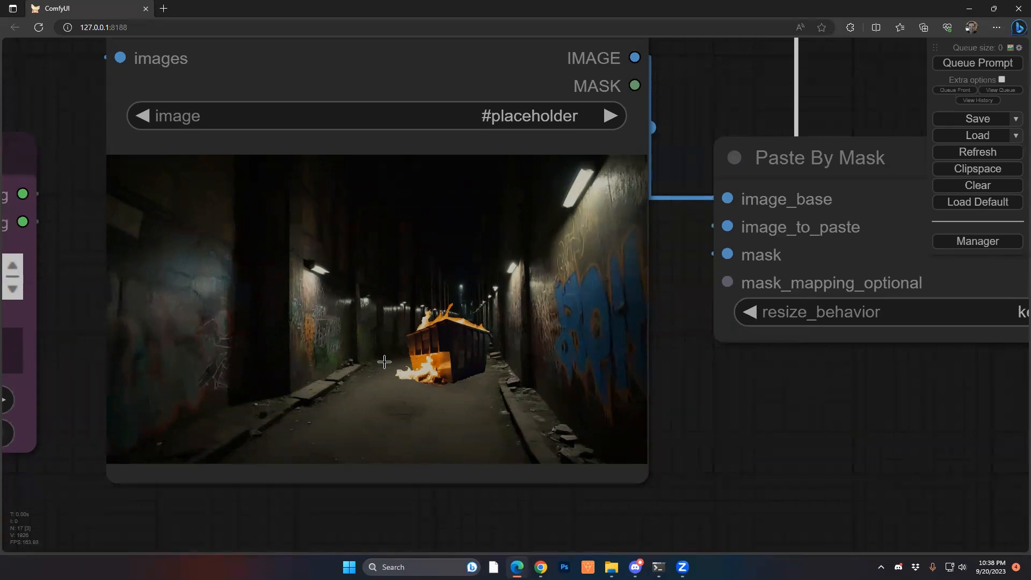
scroll(403, 364, down, 7)
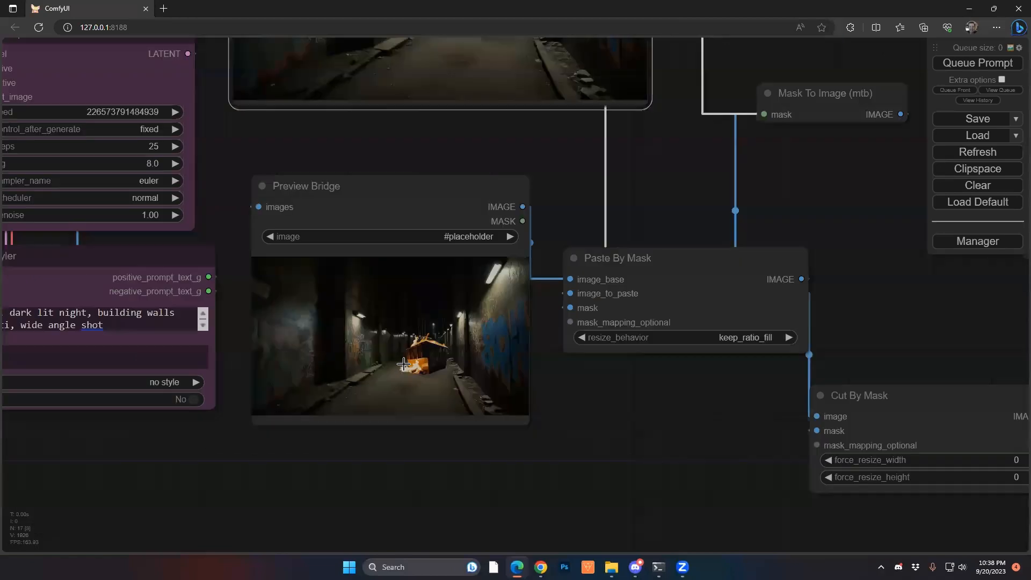
scroll(555, 452, down, 2)
scroll(442, 387, down, 8)
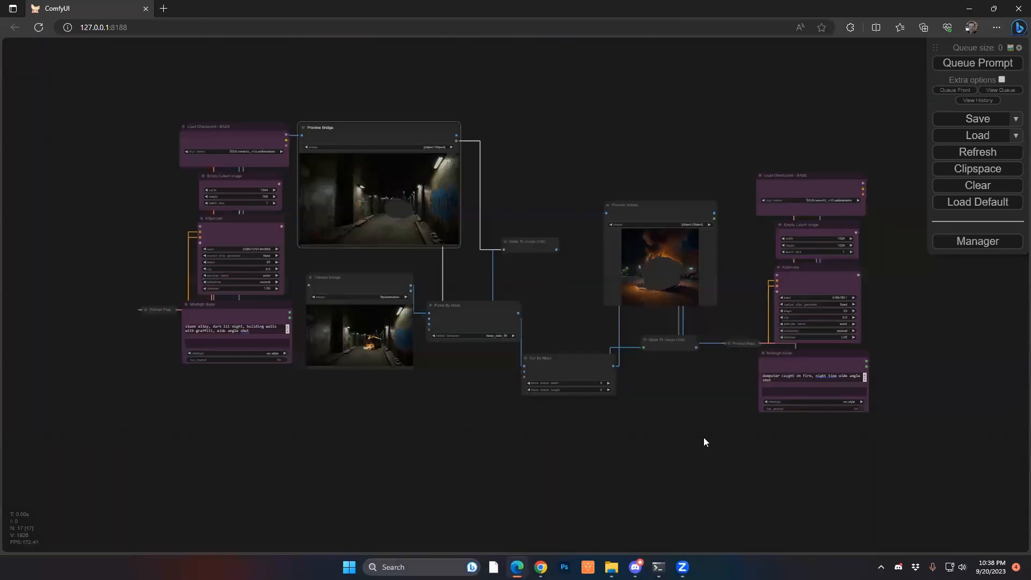
Step: Copy the dumpster generation nodes, from Load Checkpoint to Milehigh Styler with Prompt Prep, and paste them into the empty area below the workflow
drag(705, 439, 573, 431)
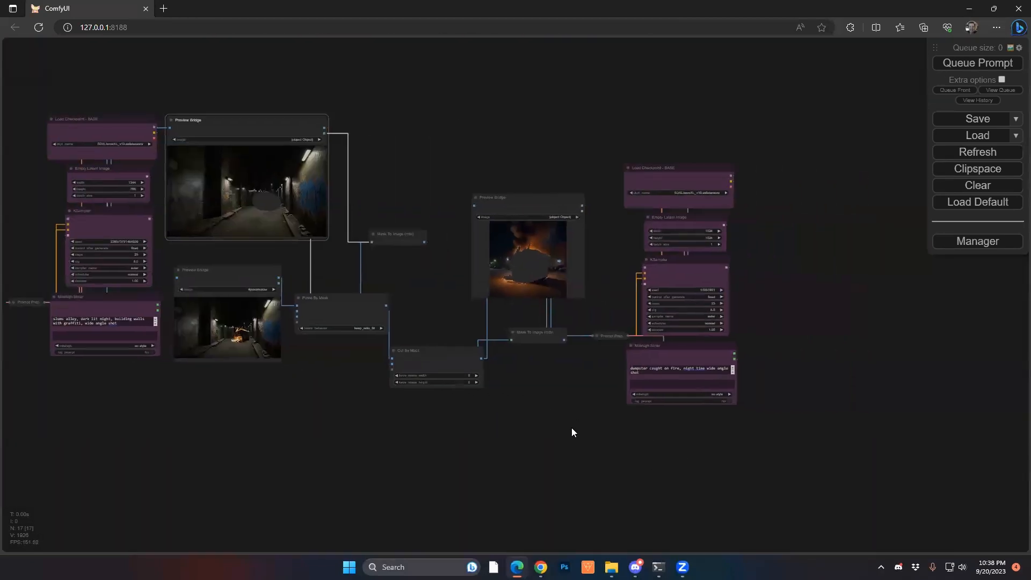
drag(762, 140, 598, 432)
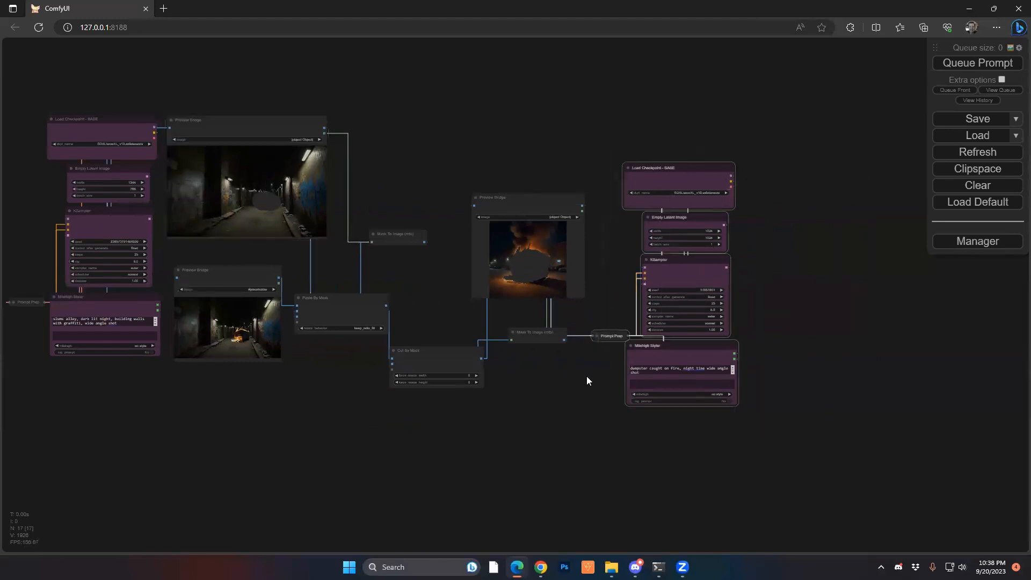
drag(387, 505, 670, 347)
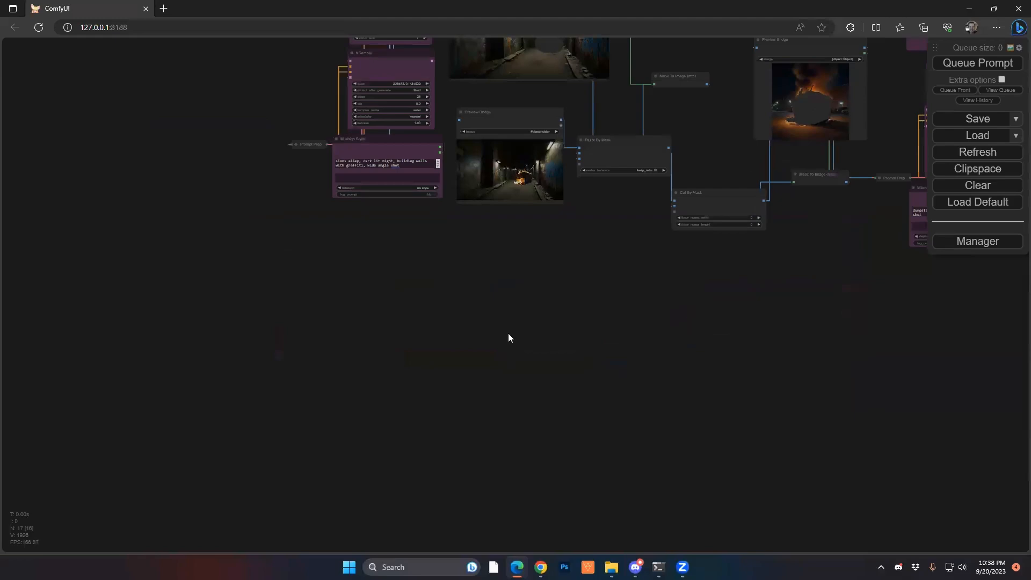
key(ctrl+v)
drag(739, 417, 729, 383)
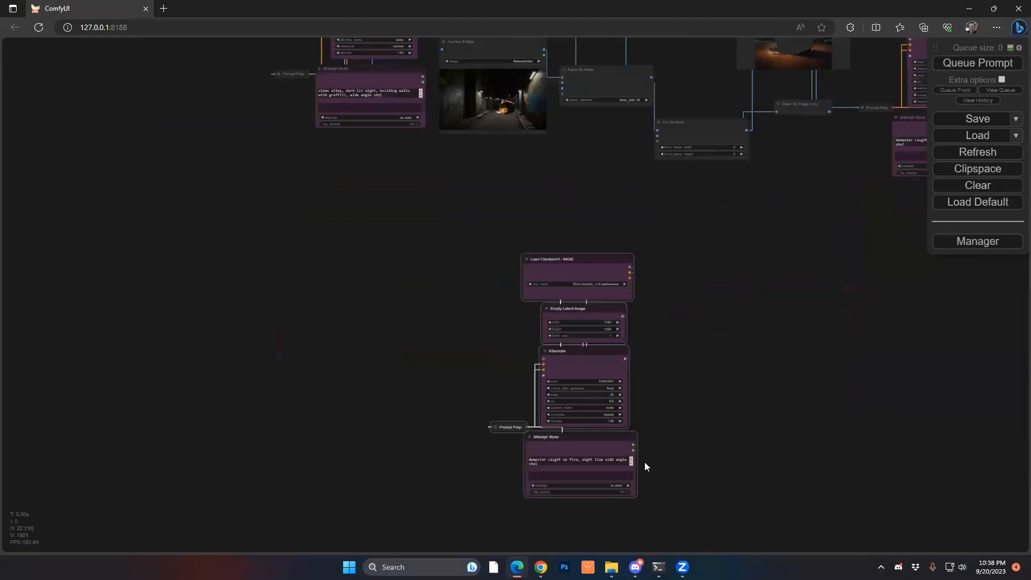
Step: Review the settings of the copied generation nodes and compare them with the alley composite in the Preview Bridge
scroll(640, 456, up, 10)
drag(698, 418, 845, 386)
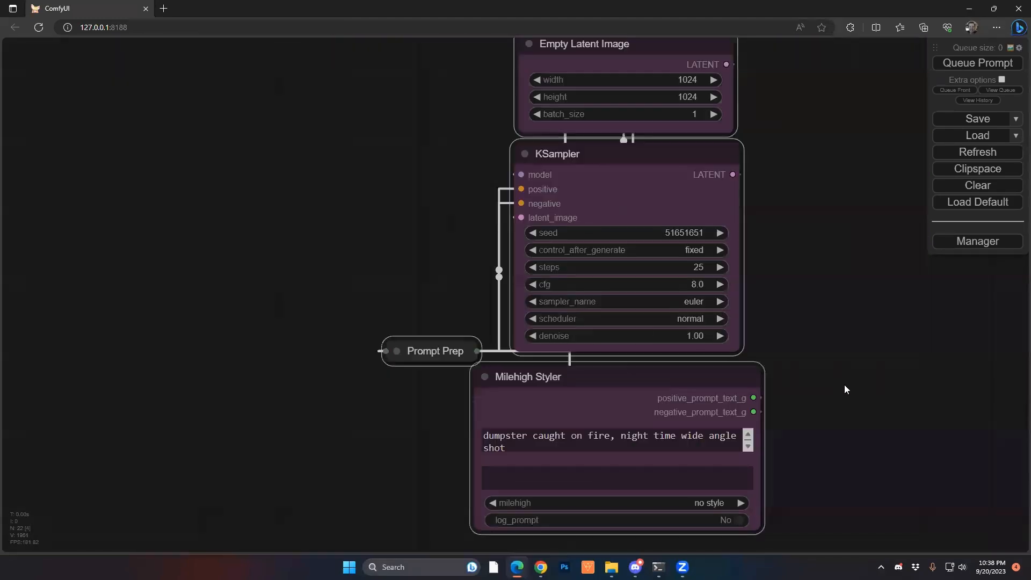
drag(834, 339, 870, 524)
scroll(436, 339, down, 10)
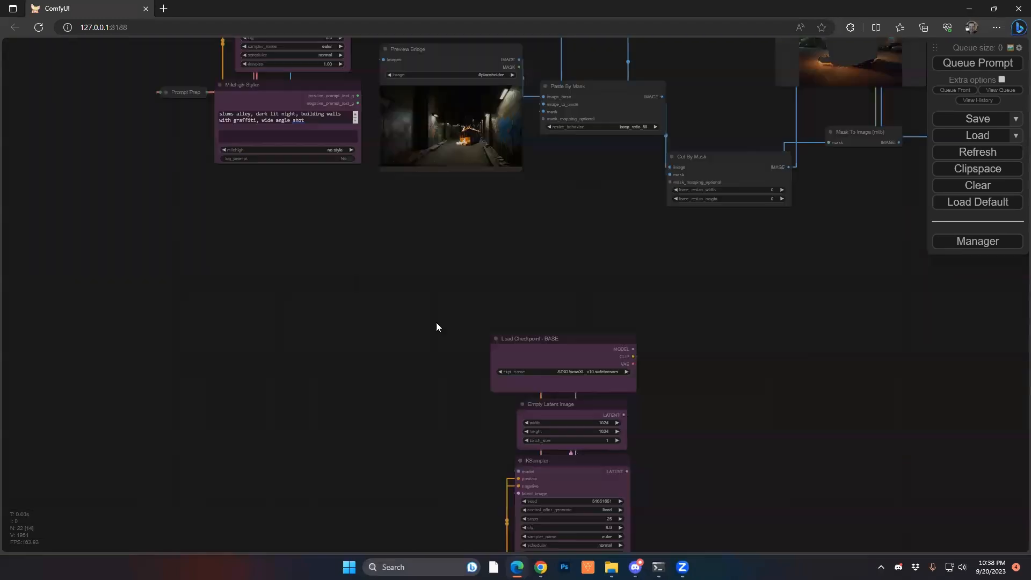
scroll(429, 389, up, 10)
scroll(450, 292, up, 4)
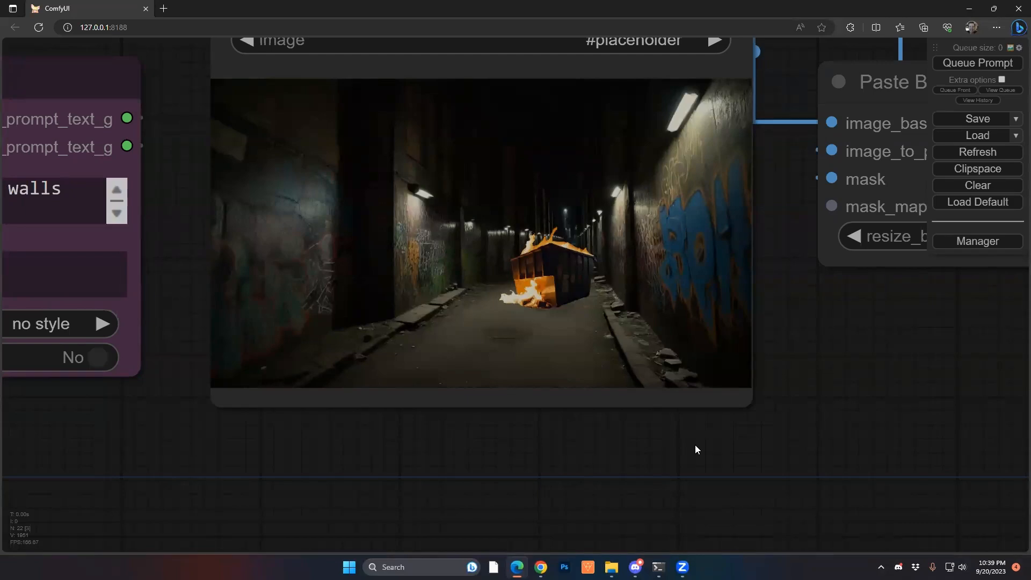
scroll(695, 445, down, 6)
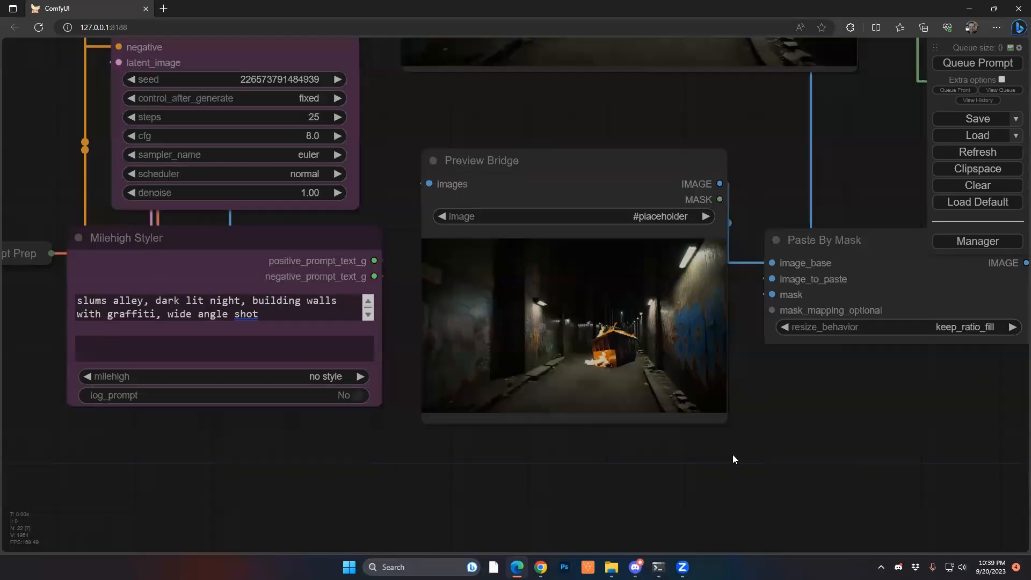
Step: Replace the prompt in the copied Milehigh Styler with "ragged man, holding newspaper, shabby clothes, wide angle shot"
drag(790, 540, 704, 294)
drag(703, 376, 701, 321)
scroll(700, 320, down, 4)
drag(557, 345, 539, 113)
drag(568, 461, 540, 263)
triple_click(652, 394)
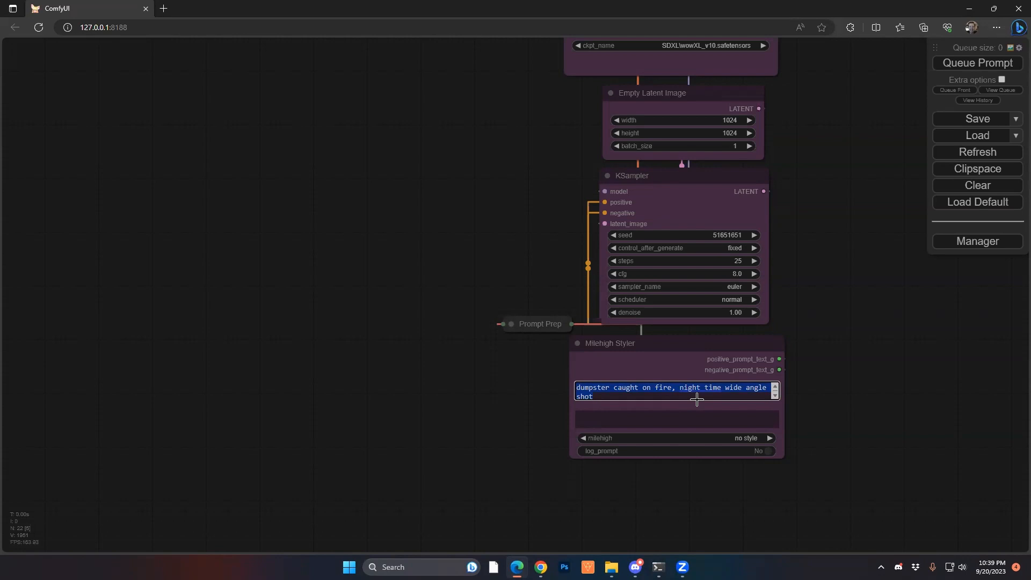
text(ragged personma)
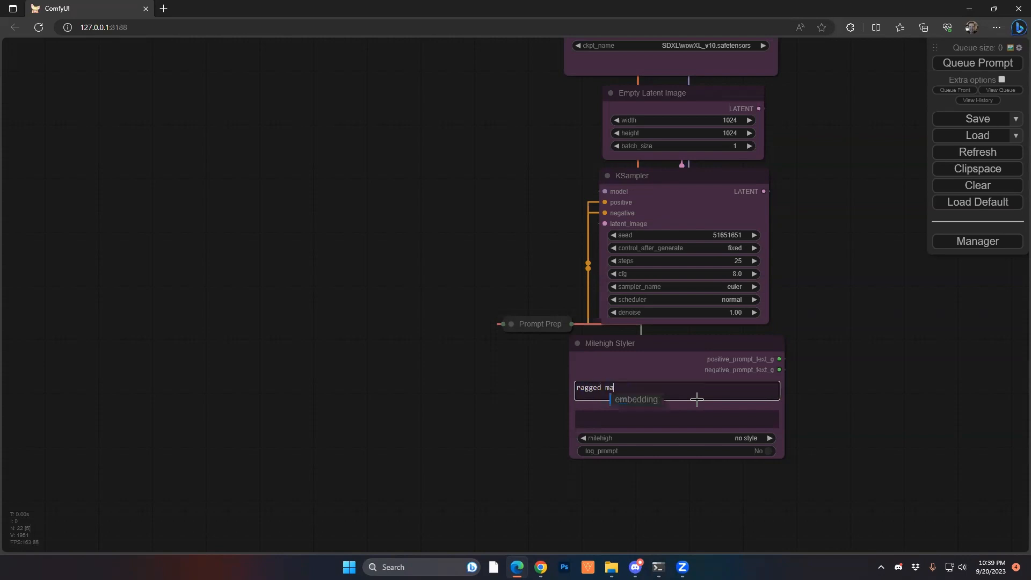
text(n, holding newspaper)
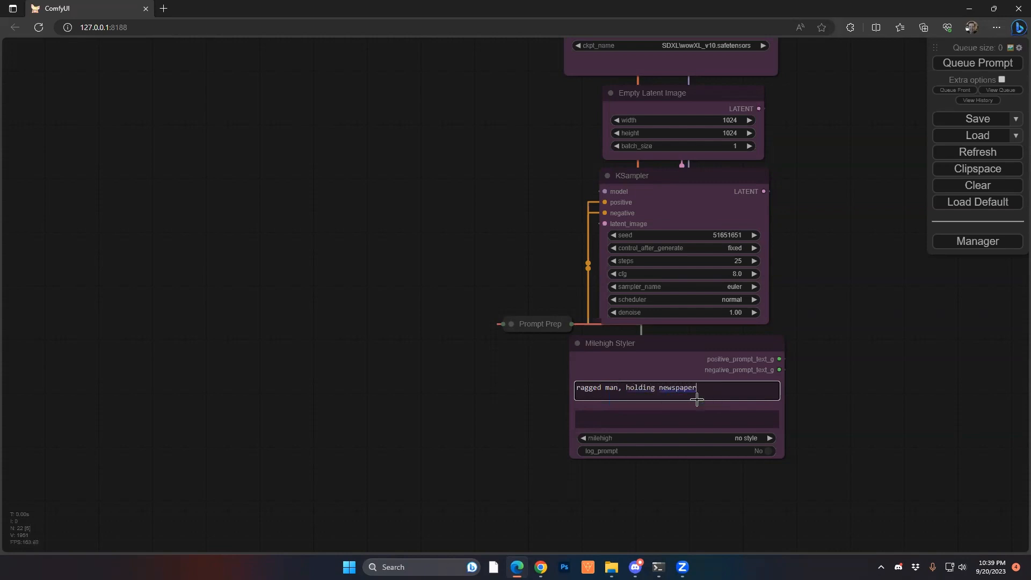
text(, shabby clothes, wide angle shot)
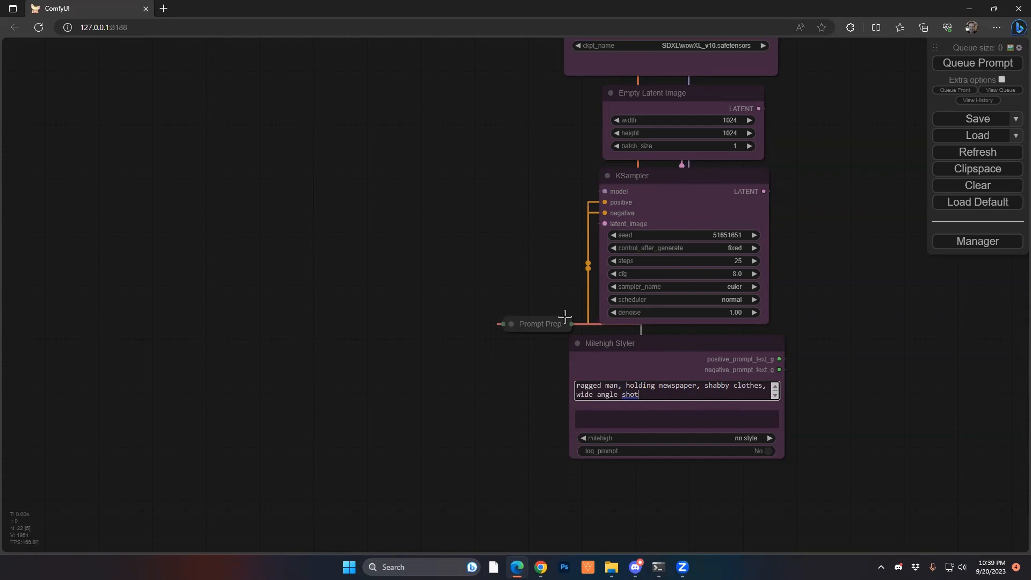
Step: Attach a Preview Bridge to the copied Prompt Prep's IMAGE output, queue the prompt and place the preview beside the generation nodes
click(511, 324)
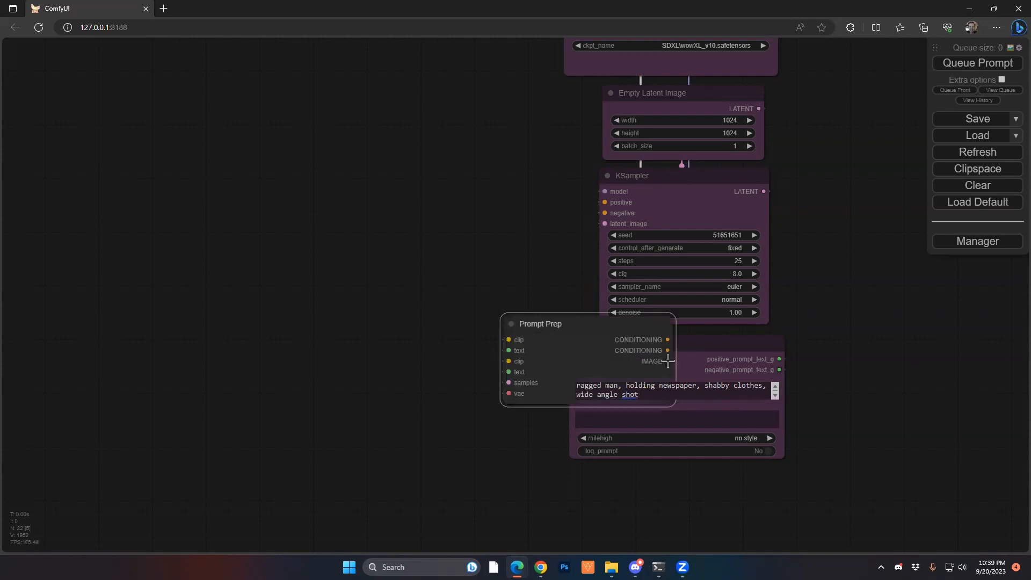
drag(667, 361, 321, 191)
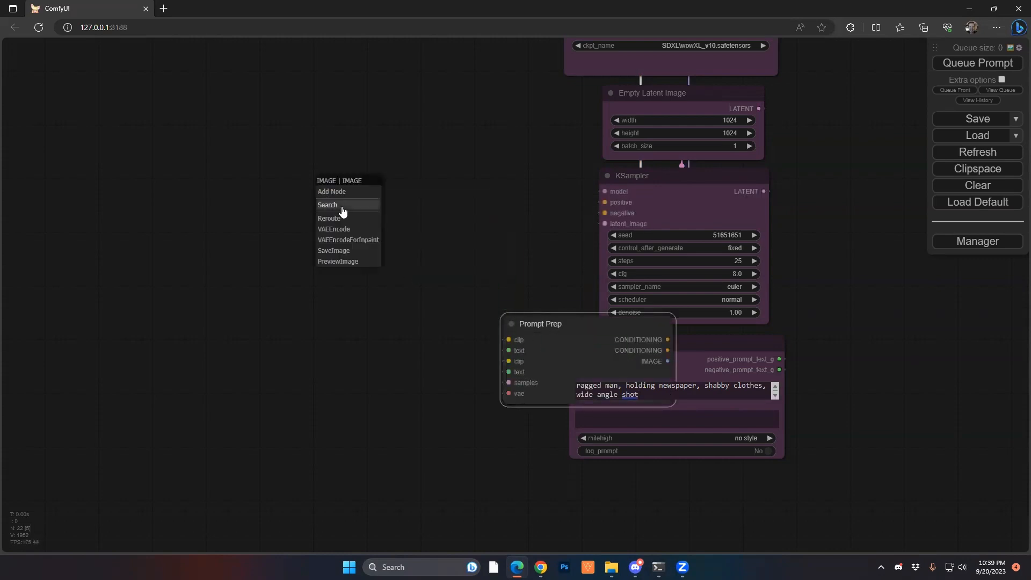
click(341, 206)
text(bri)
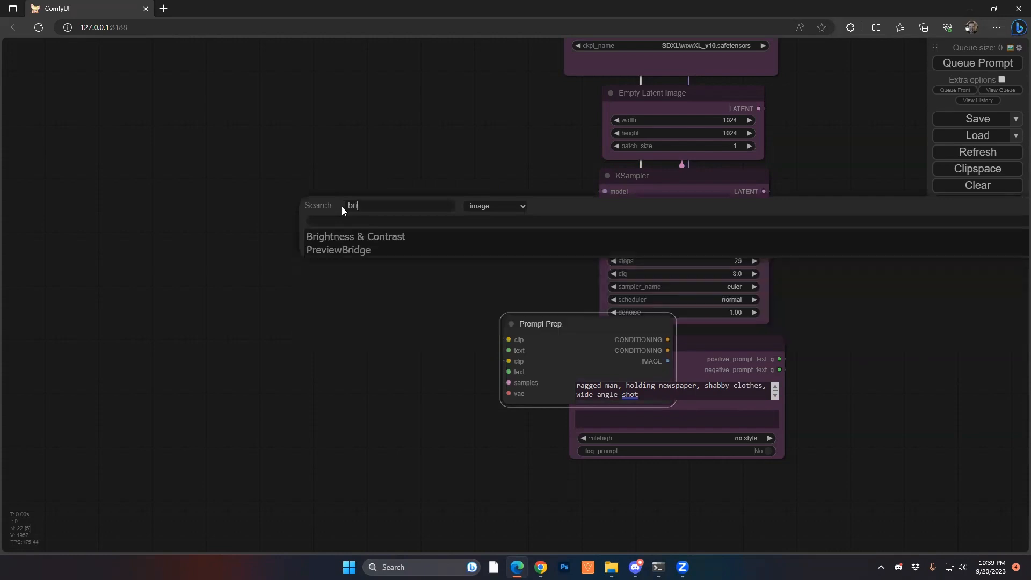
click(341, 249)
click(512, 324)
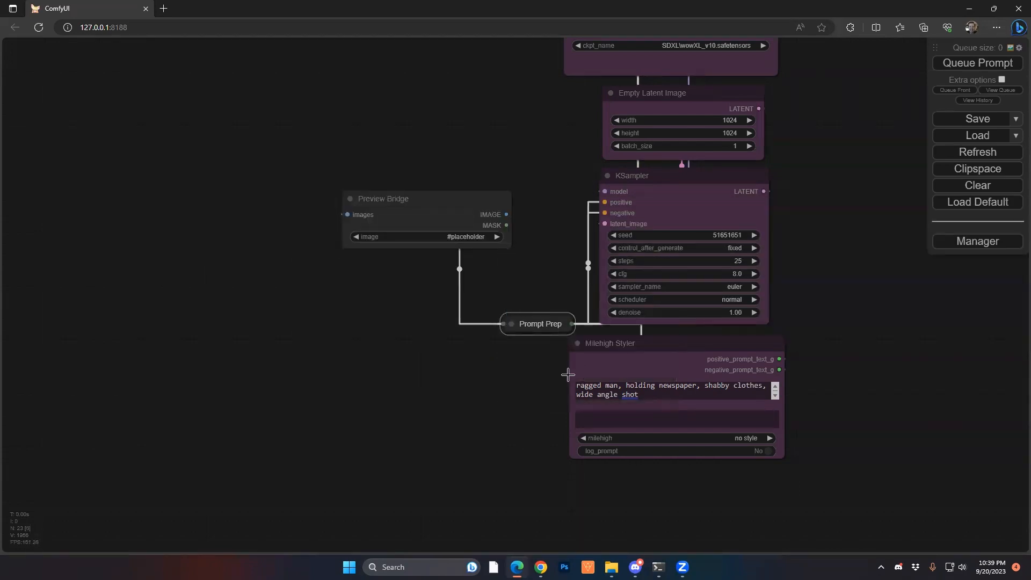
click(611, 416)
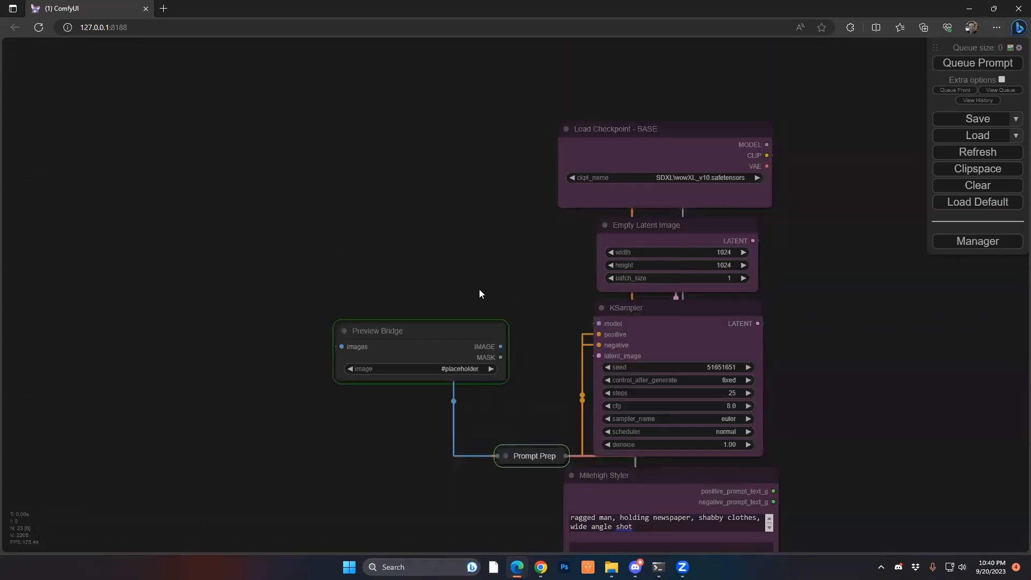
drag(460, 333, 403, 199)
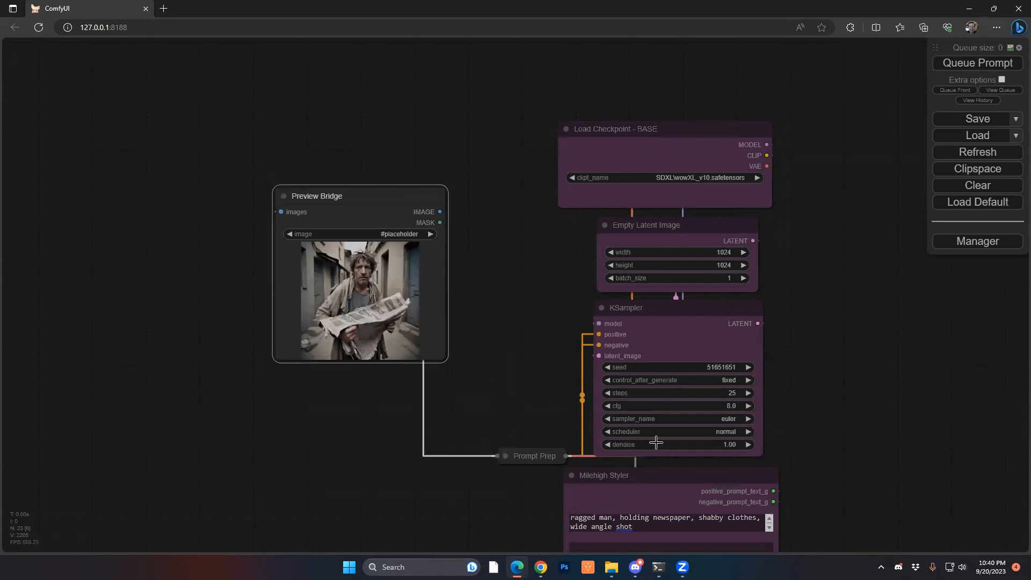
Step: Append "night time, street light reflections" to the ragged man prompt and queue it again
click(687, 525)
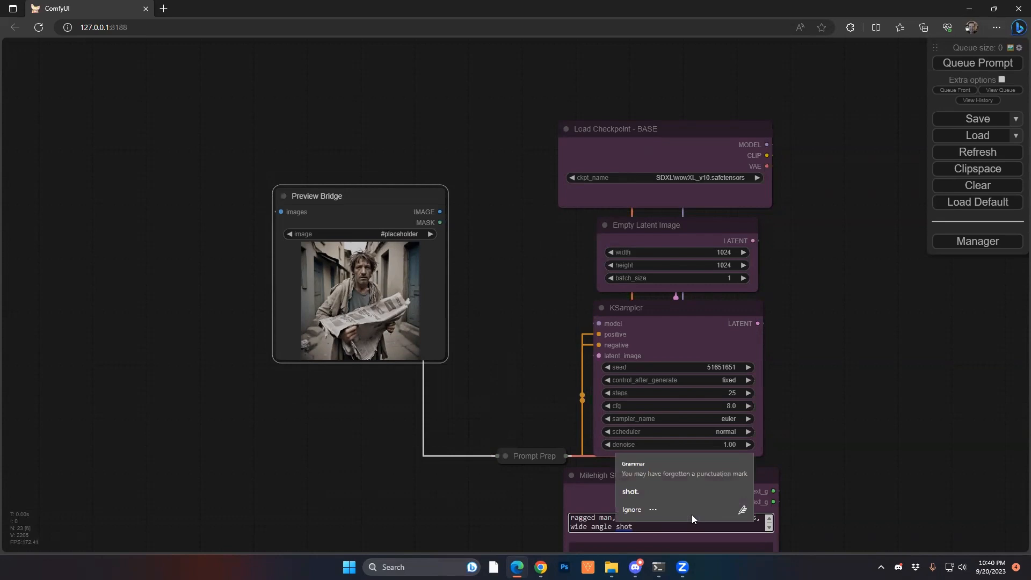
text(, night time)
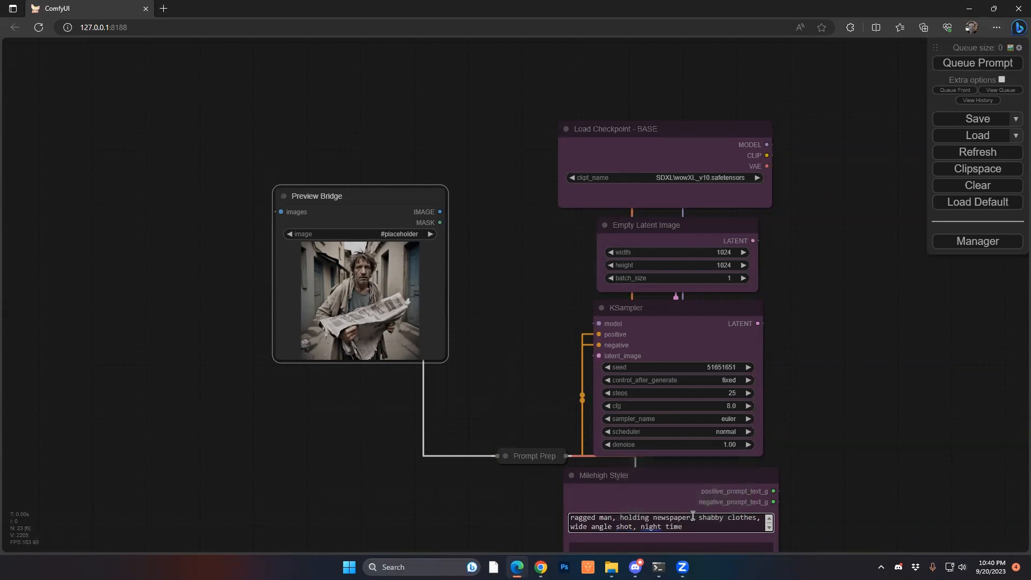
text(, h)
text(ighlig)
text(street )
text(r)
text(ight reflectio)
text(ns)
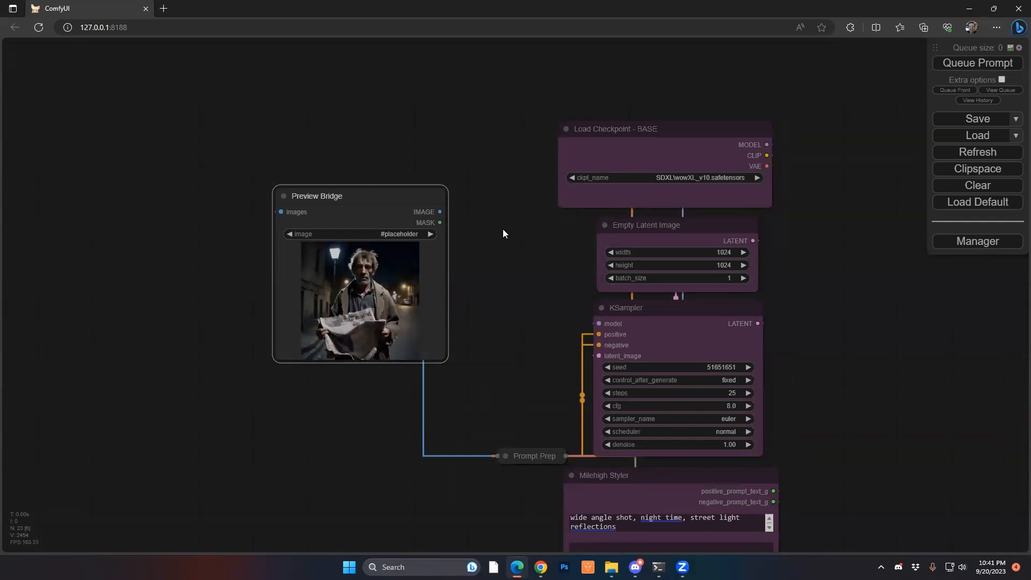
Step: Detect a mask of the man with his newspaper in the new preview using the SAM Detector and save it to the node
drag(503, 228, 543, 386)
scroll(519, 351, down, 4)
drag(480, 357, 443, 299)
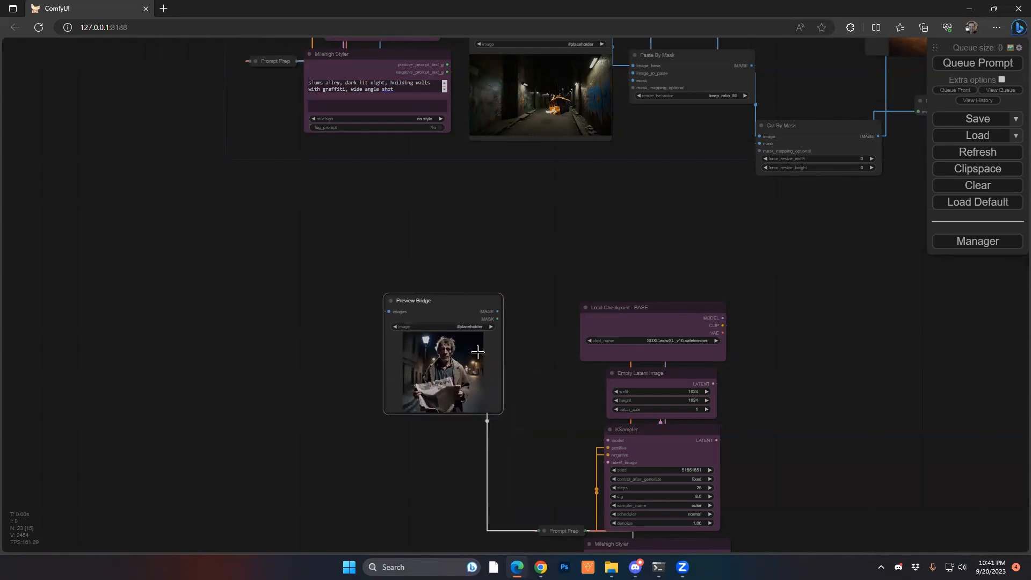
right_click(442, 368)
click(474, 207)
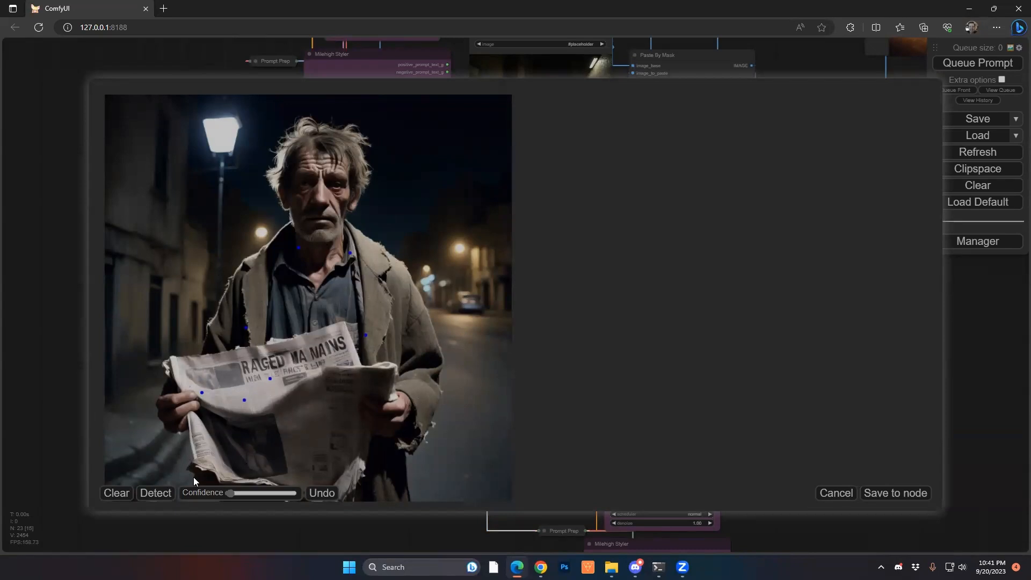
click(120, 493)
click(155, 492)
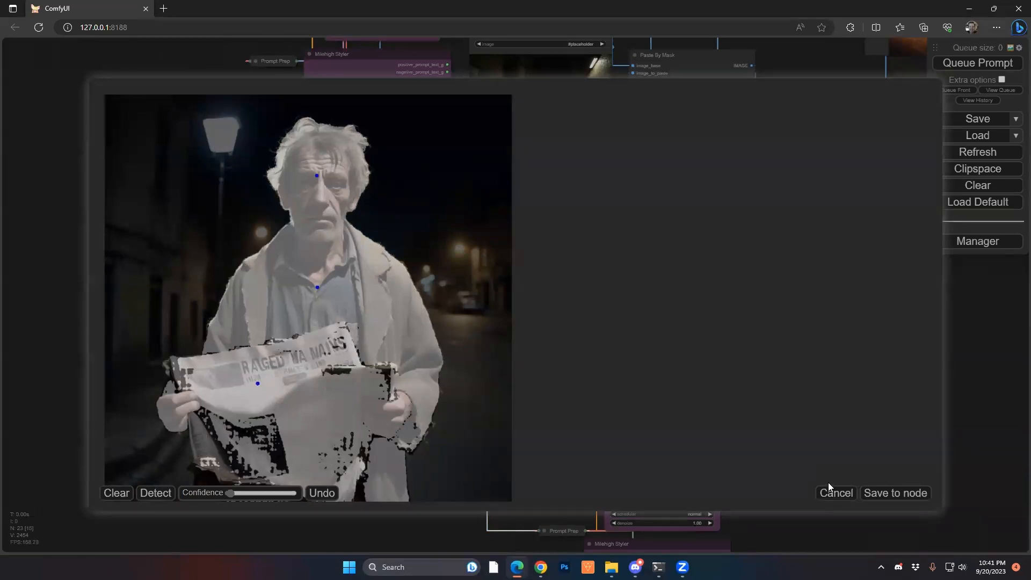
click(891, 492)
Step: Paint over the gaps around the newspaper in the man's mask with the MaskEditor and save it to the node
right_click(451, 373)
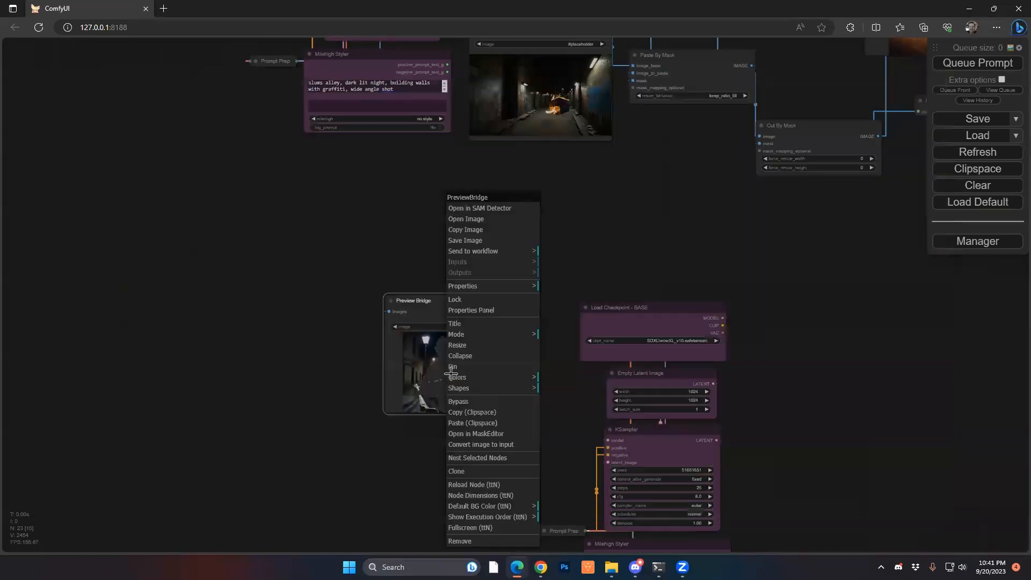
click(476, 433)
scroll(329, 363, up, 5)
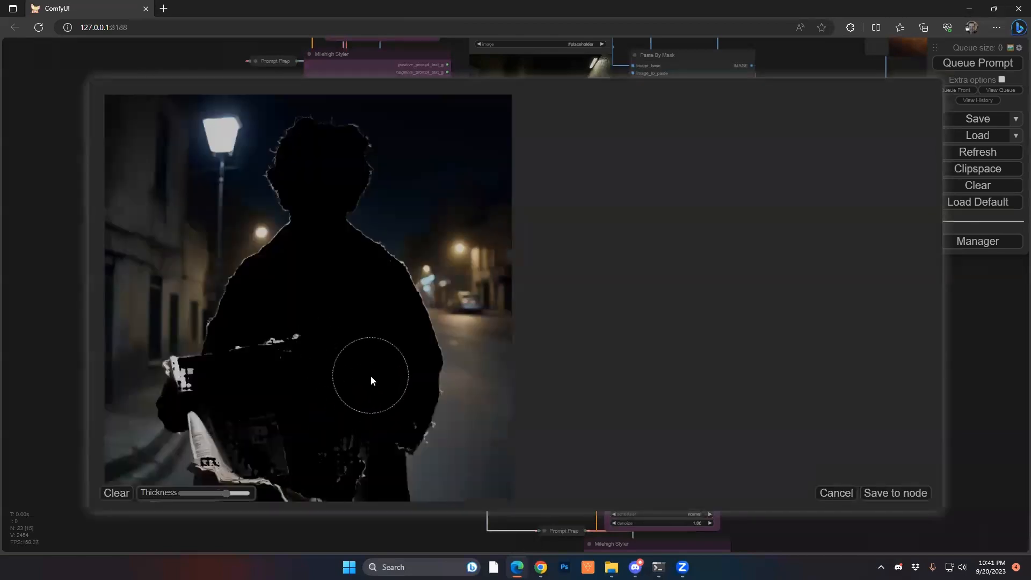
mouse_move(374, 424)
mouse_down()
mouse_move(357, 459)
mouse_move(337, 450)
mouse_move(290, 473)
mouse_move(231, 462)
mouse_move(216, 406)
mouse_move(196, 383)
mouse_move(301, 378)
mouse_move(284, 349)
mouse_move(273, 413)
mouse_move(241, 343)
mouse_up()
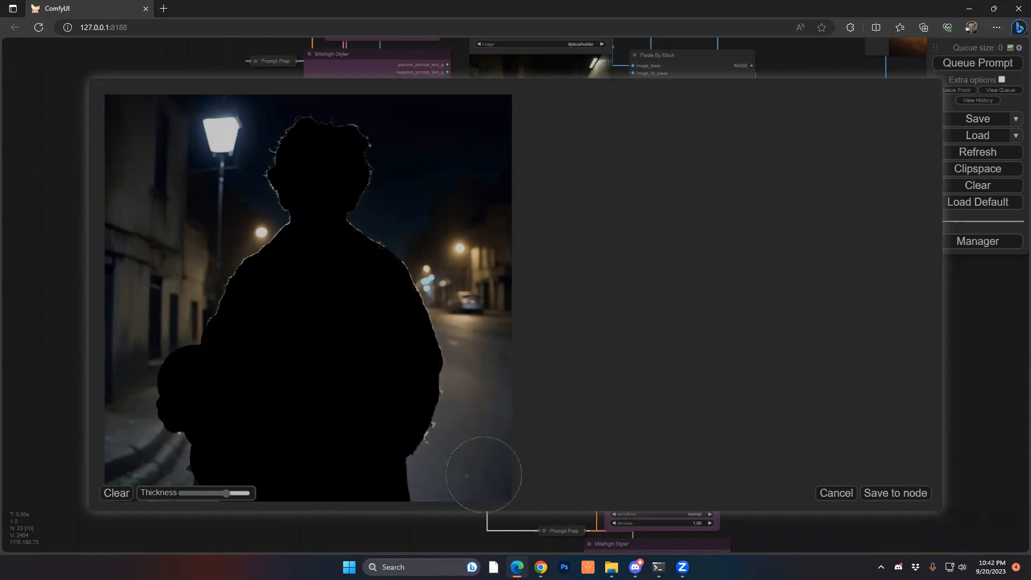
click(896, 493)
Step: Paint a tall rounded mask along the alley's left wall in the dumpster composite preview and save it to the node
drag(575, 237, 553, 339)
right_click(519, 202)
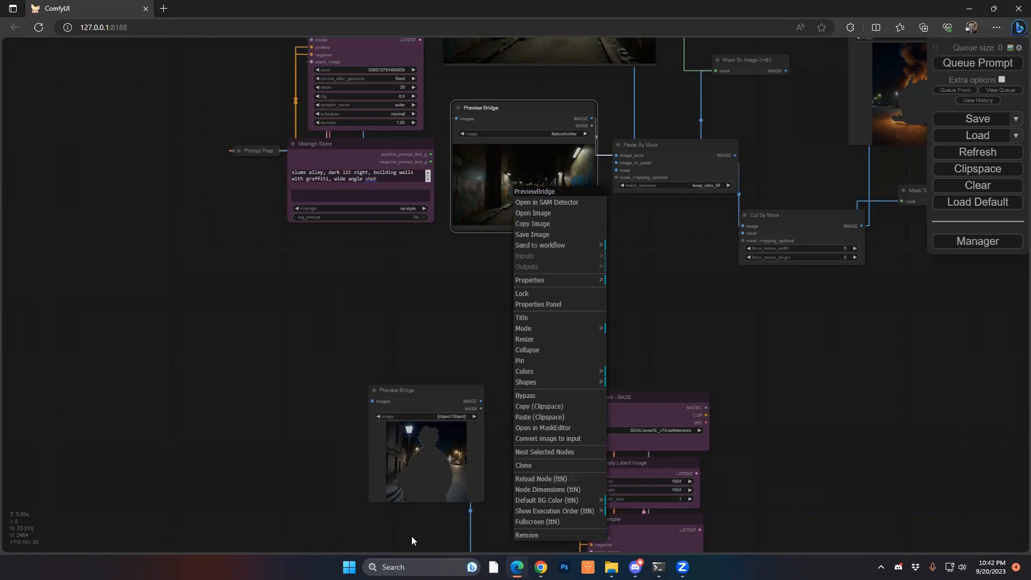
click(554, 427)
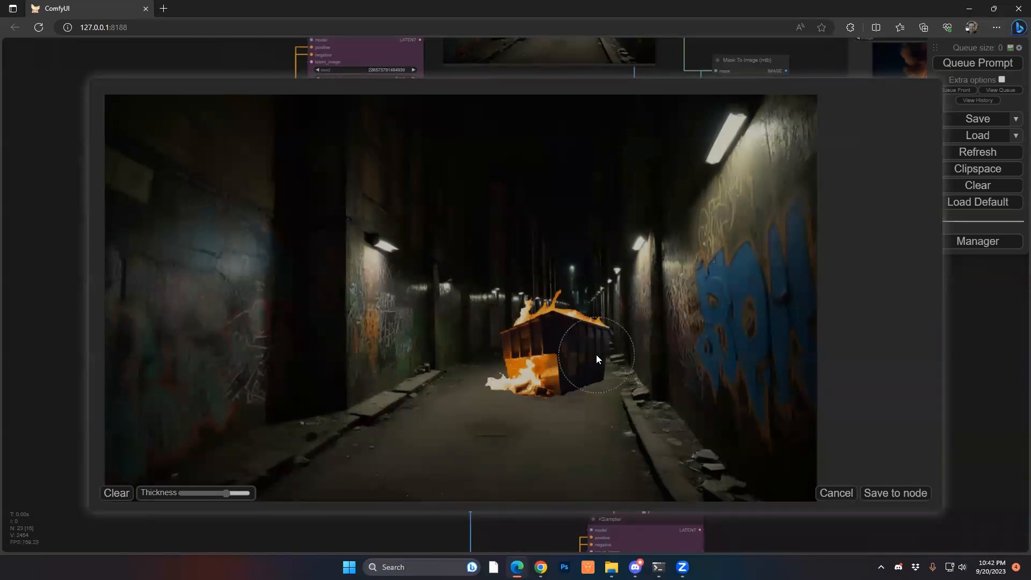
mouse_move(304, 465)
mouse_down()
mouse_move(292, 291)
mouse_move(251, 338)
mouse_up()
mouse_move(241, 471)
mouse_down()
mouse_move(219, 410)
mouse_move(214, 298)
mouse_up()
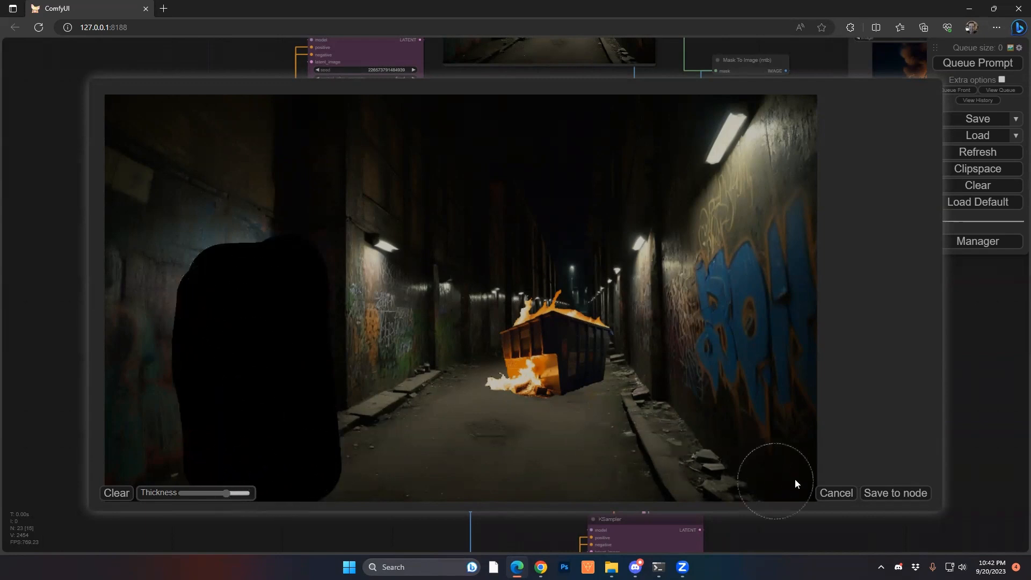
click(889, 494)
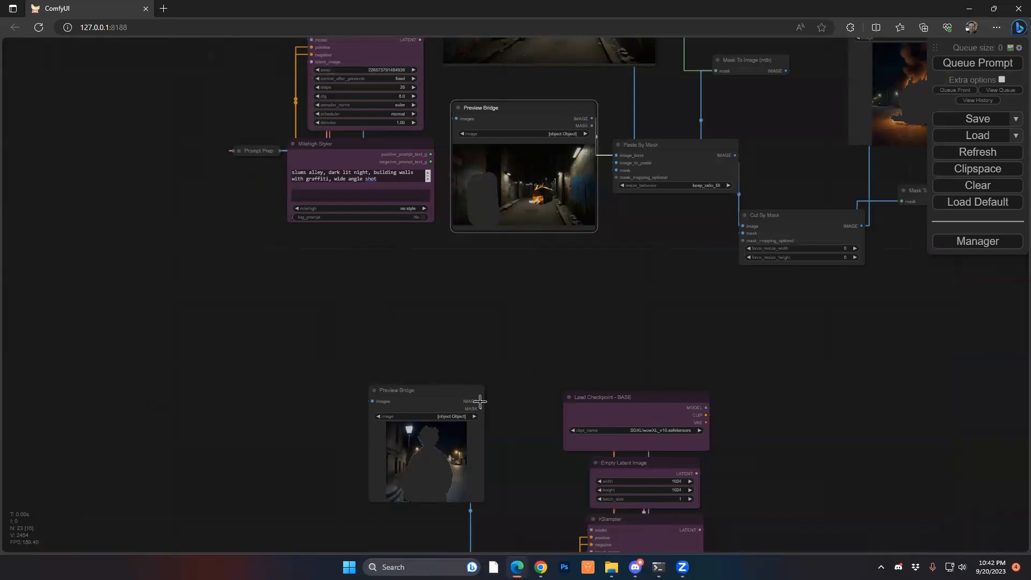
Step: Add a Cut By Mask node fed by the man preview's IMAGE output and place it above that preview
drag(479, 400, 485, 323)
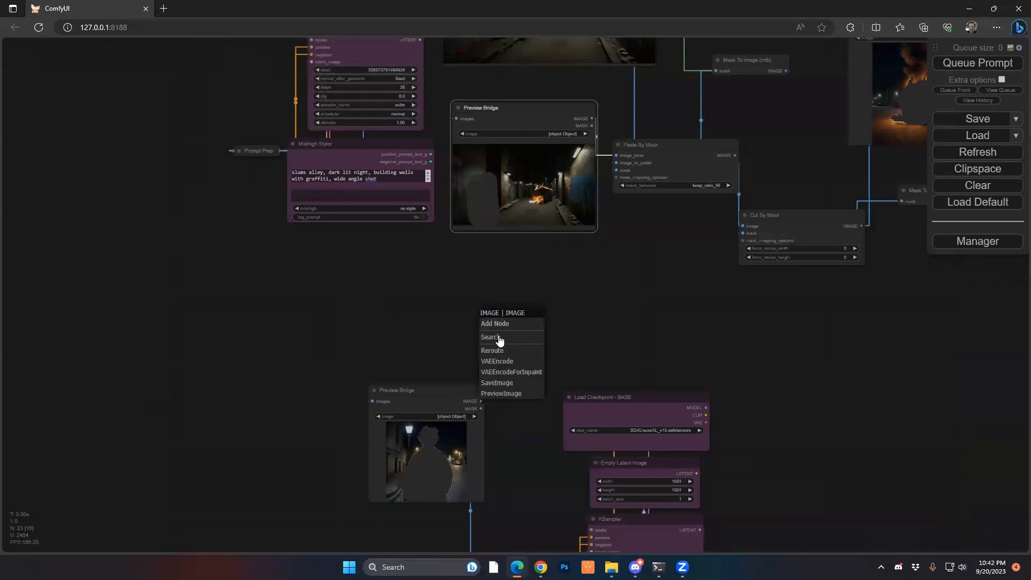
click(497, 335)
text(cut)
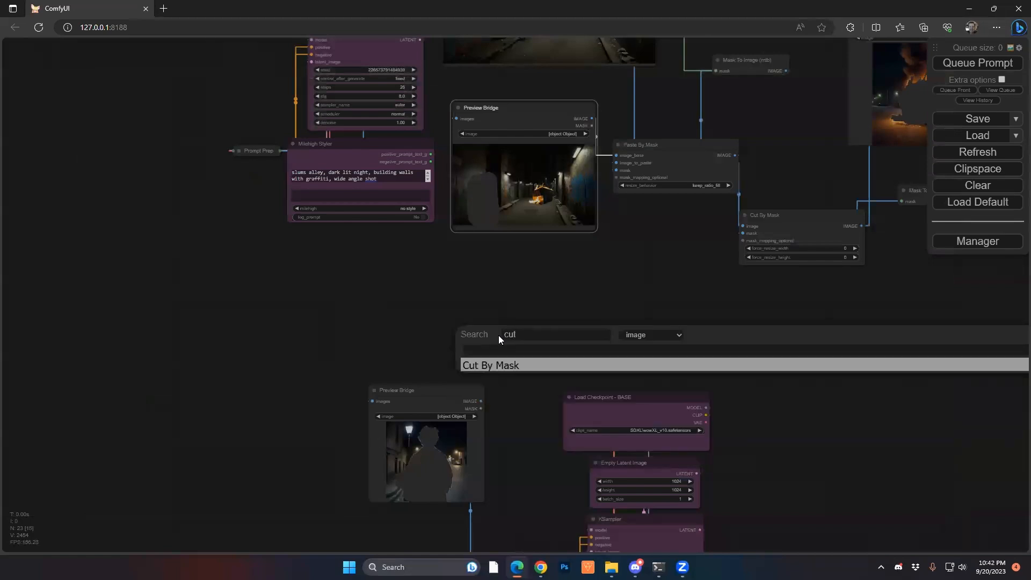
key(Return)
mouse_move(533, 330)
mouse_down()
mouse_move(507, 293)
mouse_move(539, 314)
mouse_up()
Step: Convert the man preview's mask with a Mask To Image (mtb) node and connect it to the new Cut By Mask's mask input
drag(481, 408, 500, 380)
drag(451, 350, 406, 330)
click(454, 408)
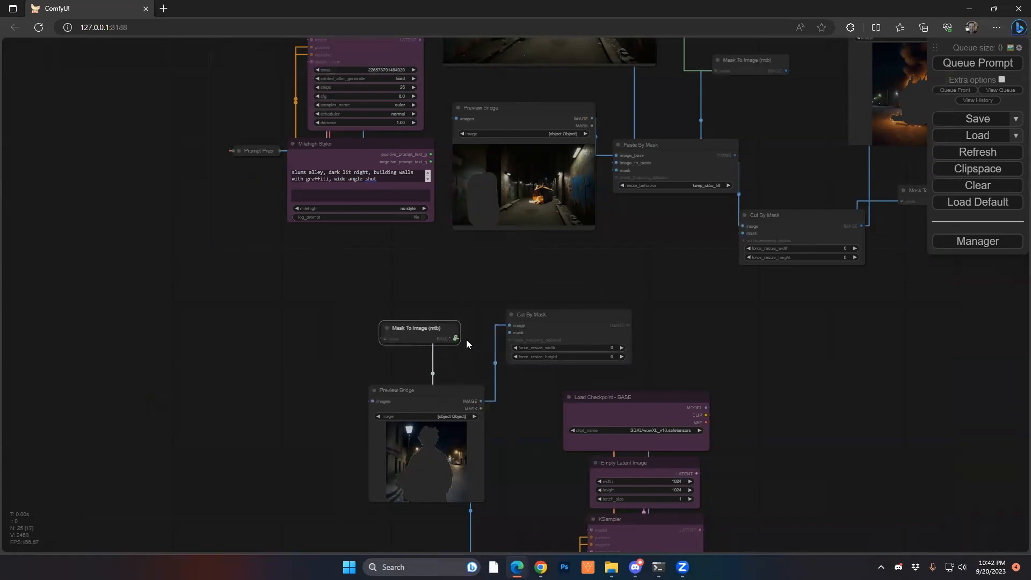
drag(509, 336, 509, 325)
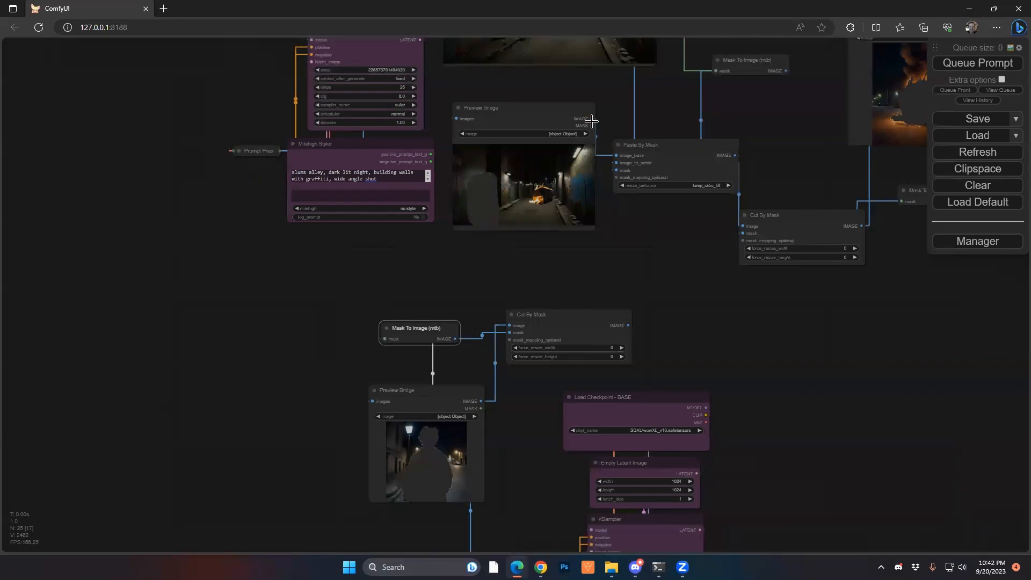
Step: Add a Paste By Mask node with the alley composite as image_base and the cut-out man as image_to_paste
drag(591, 118, 647, 266)
click(650, 276)
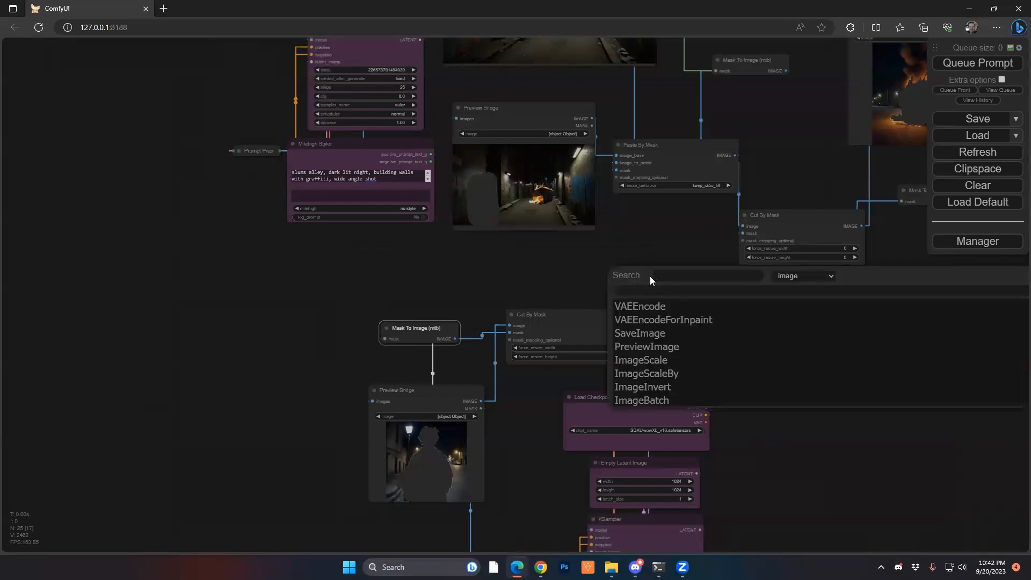
text(paste)
key(Down)
key(Return)
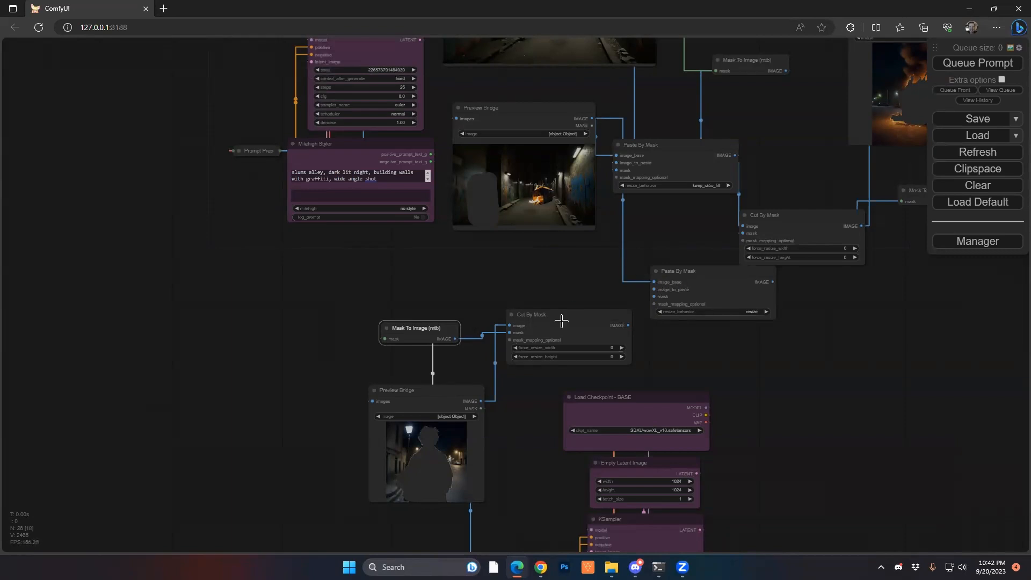
drag(629, 325, 654, 290)
Step: Convert the alley composite's mask with a Mask To Image (mtb) node and connect it to the new Paste By Mask's image_base
drag(592, 126, 535, 262)
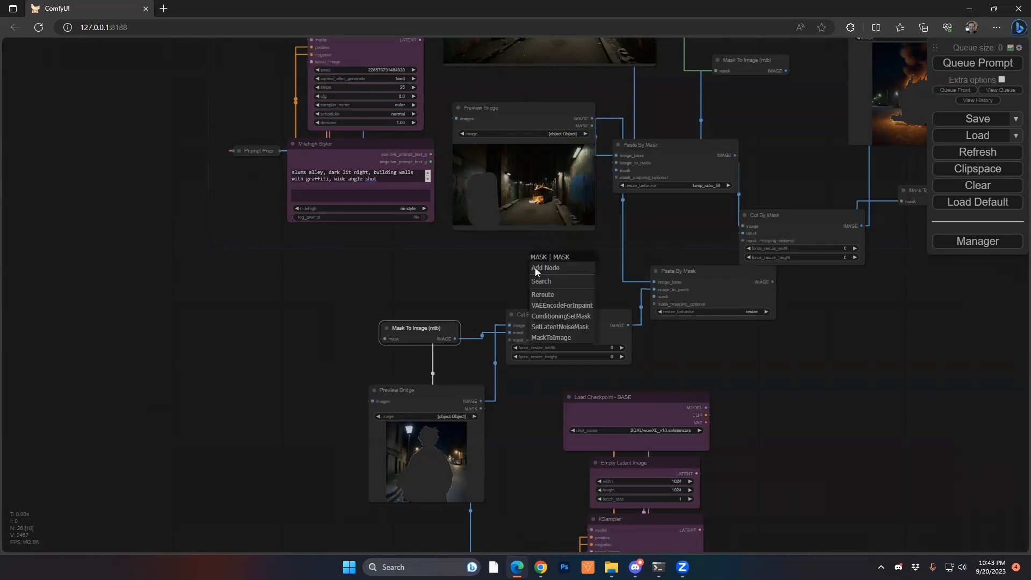
click(545, 337)
drag(607, 273, 654, 282)
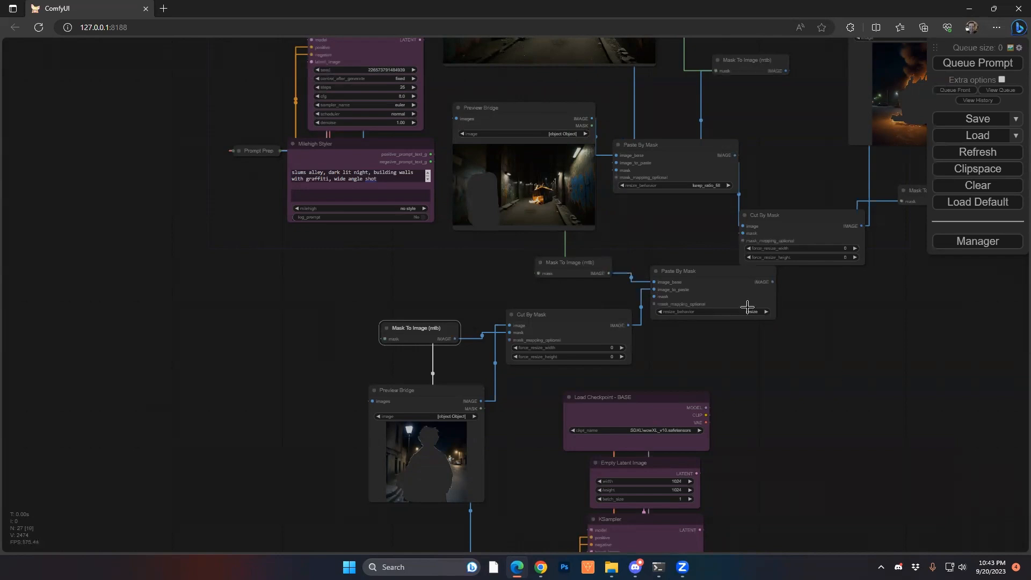
drag(751, 293, 649, 340)
Step: Attach a Preview Bridge to the new Paste By Mask's IMAGE output, place it beside that node and queue the prompt
scroll(649, 341, up, 9)
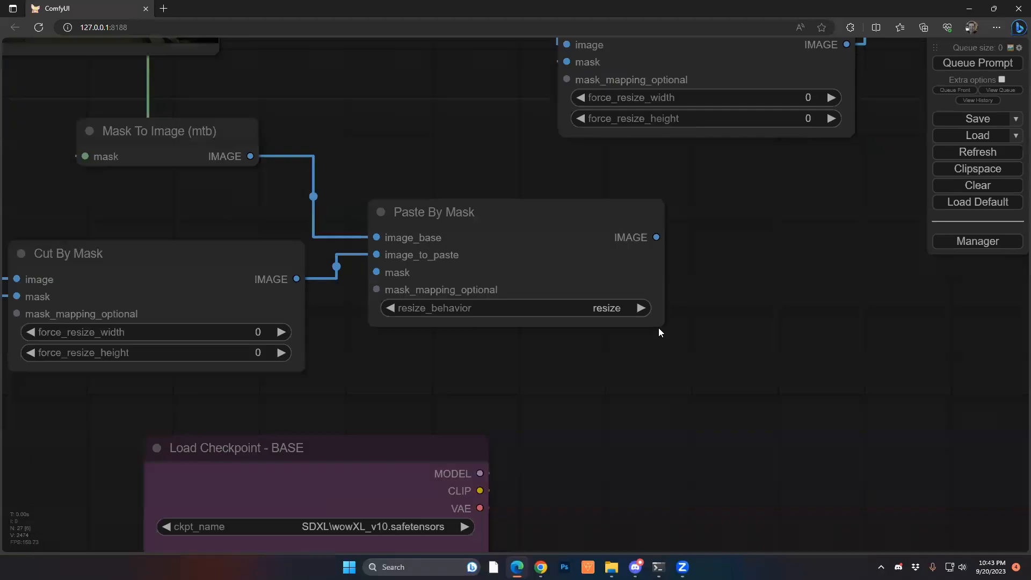
drag(657, 237, 835, 301)
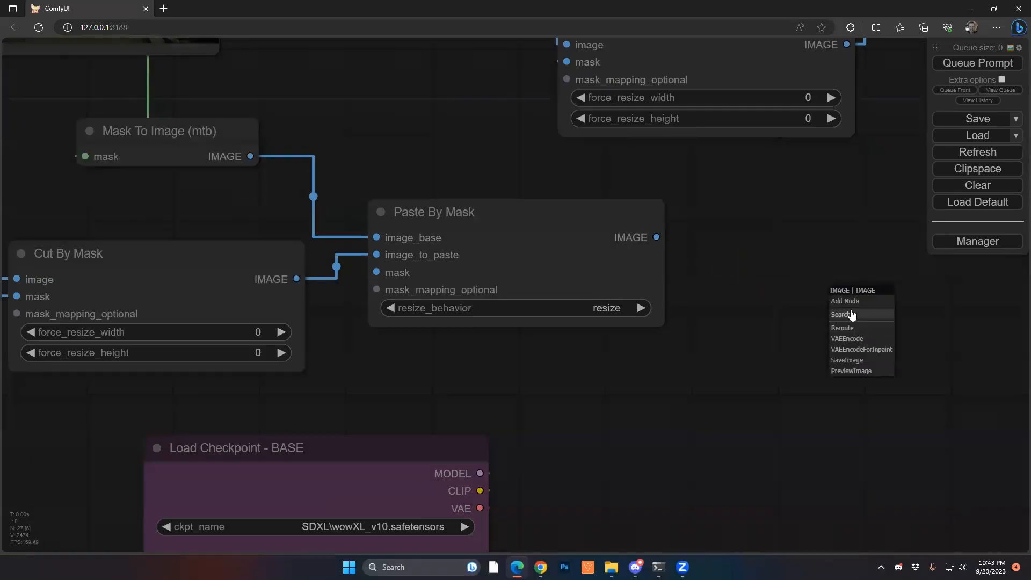
click(853, 315)
text(brid)
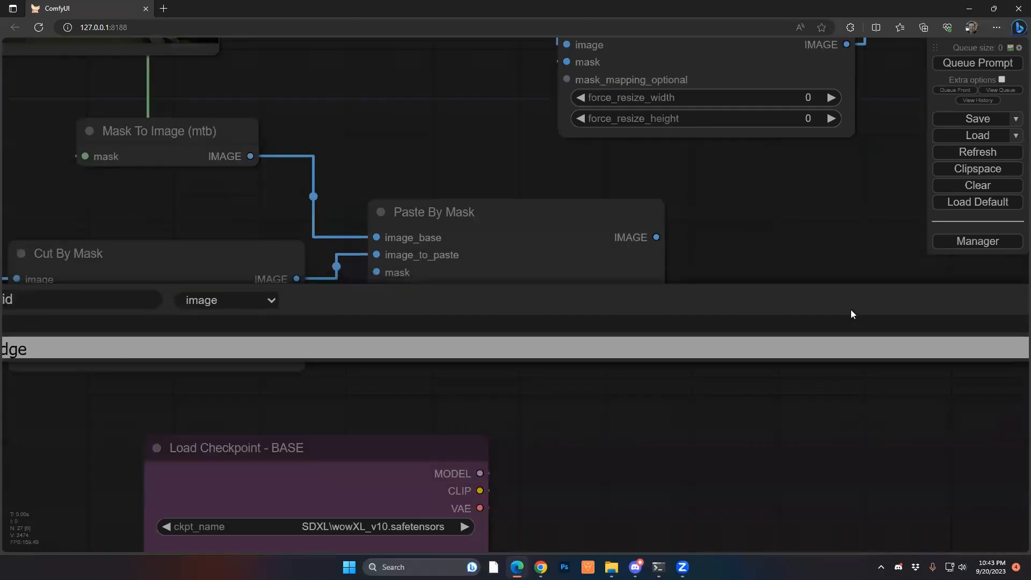
key(Return)
drag(851, 309, 749, 319)
drag(748, 441, 804, 496)
scroll(602, 403, down, 5)
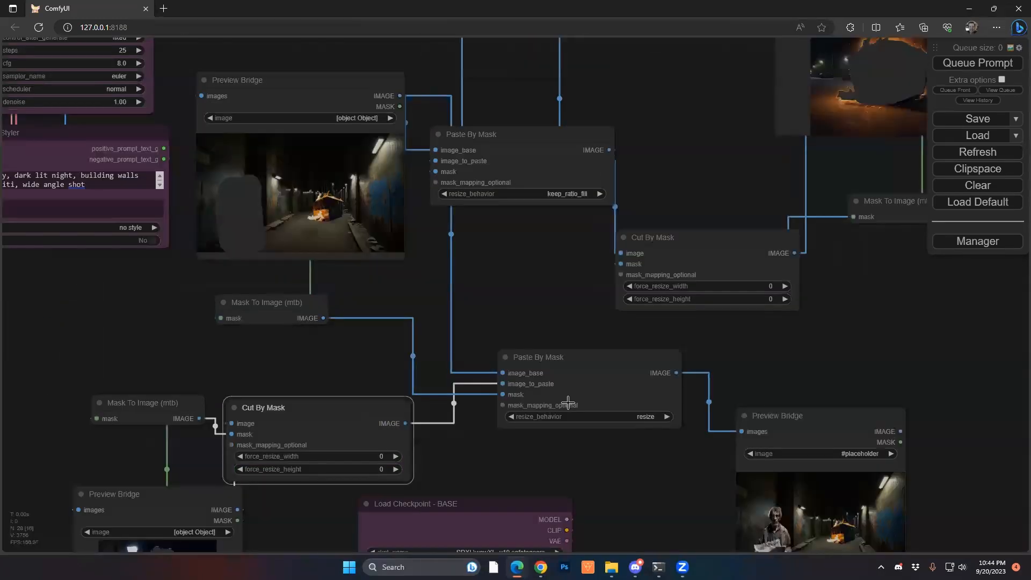
Step: Set the resize_behavior of the Paste By Mask that inserts the man to keep_ratio_fill and queue the prompt
drag(950, 473, 809, 273)
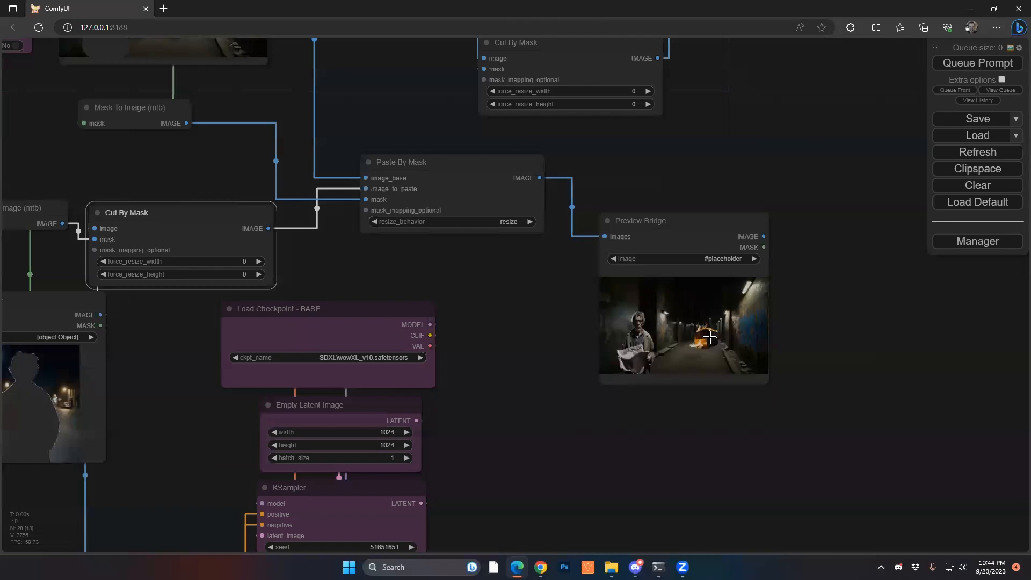
scroll(710, 337, up, 10)
scroll(711, 337, up, 2)
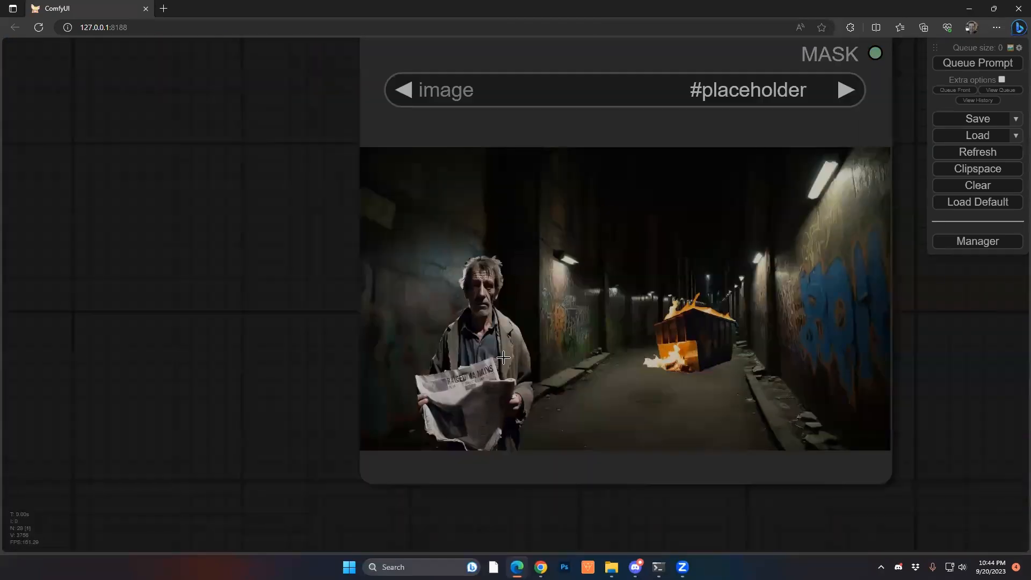
scroll(486, 338, down, 4)
drag(360, 156, 433, 192)
click(326, 126)
key(ctrl+Return)
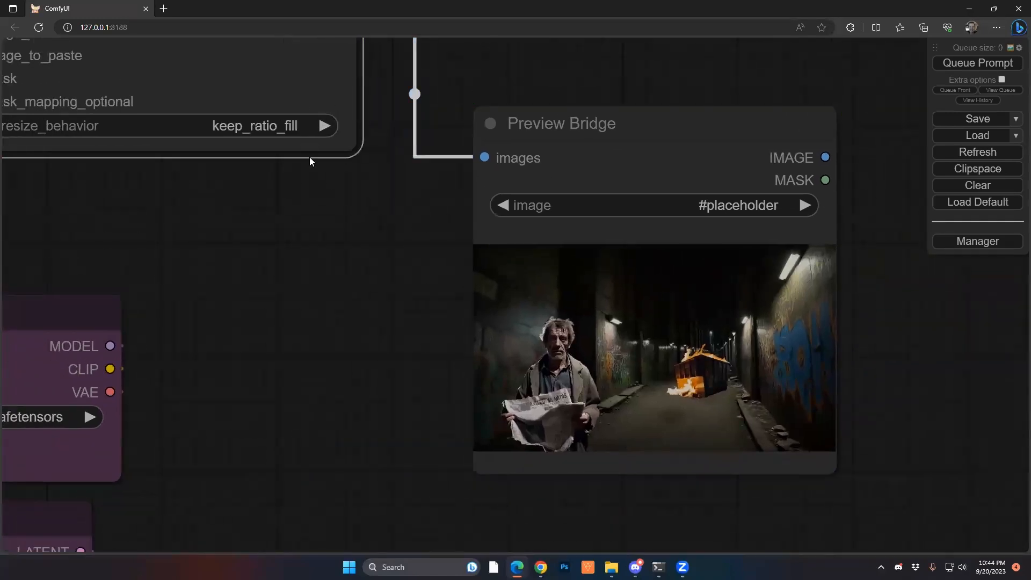
Step: Try keep_ratio_fit and source_size as the resize_behavior of the man's Paste By Mask, queuing the prompt for each
click(321, 126)
scroll(321, 125, up, 1)
key(ctrl+Return)
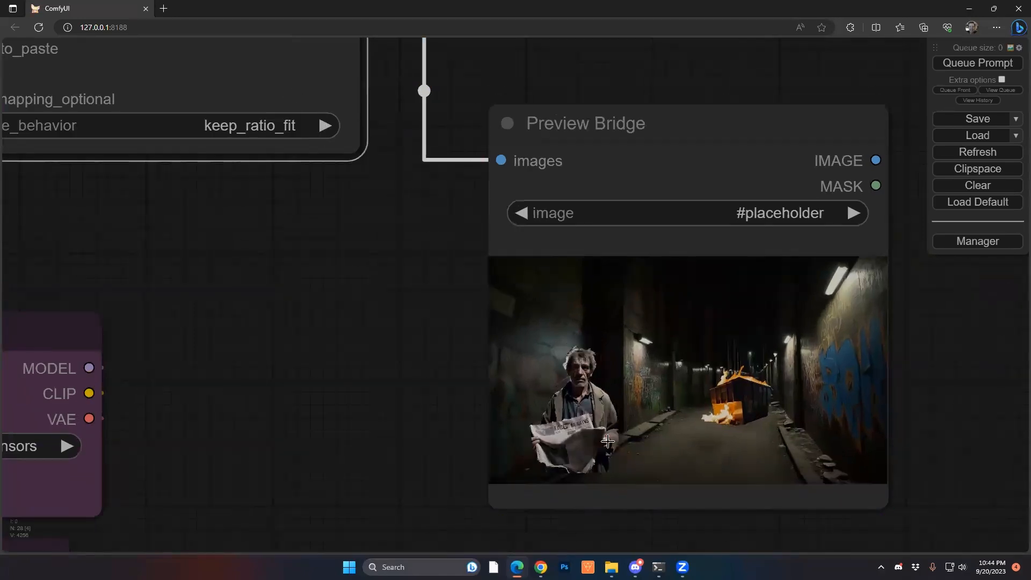
click(244, 128)
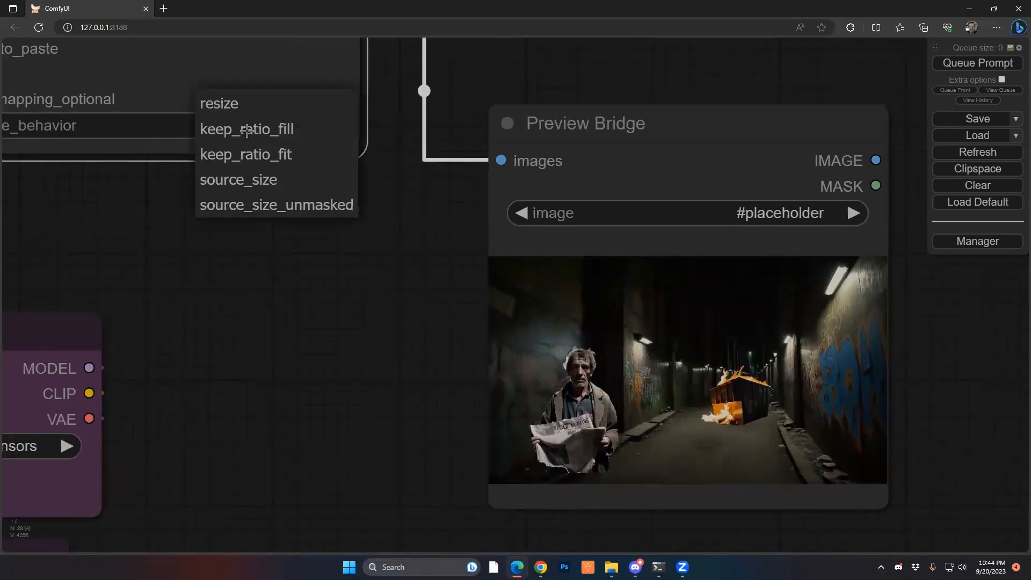
click(252, 181)
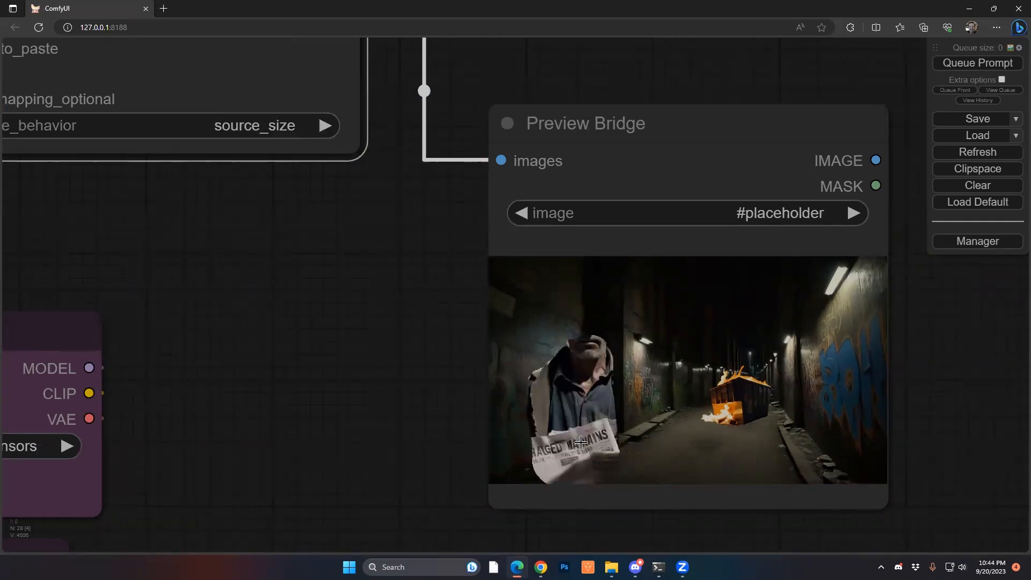
Step: Compare keep_ratio_fill, keep_ratio_fit and source_size again, leaving the man's Paste By Mask on keep_ratio_fill, and regenerate the preview
click(277, 126)
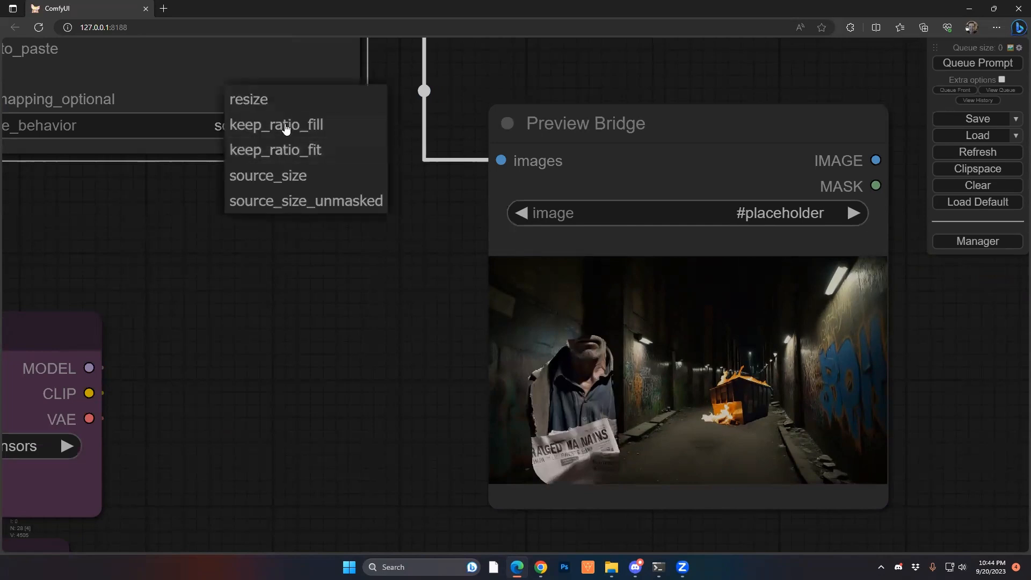
click(287, 135)
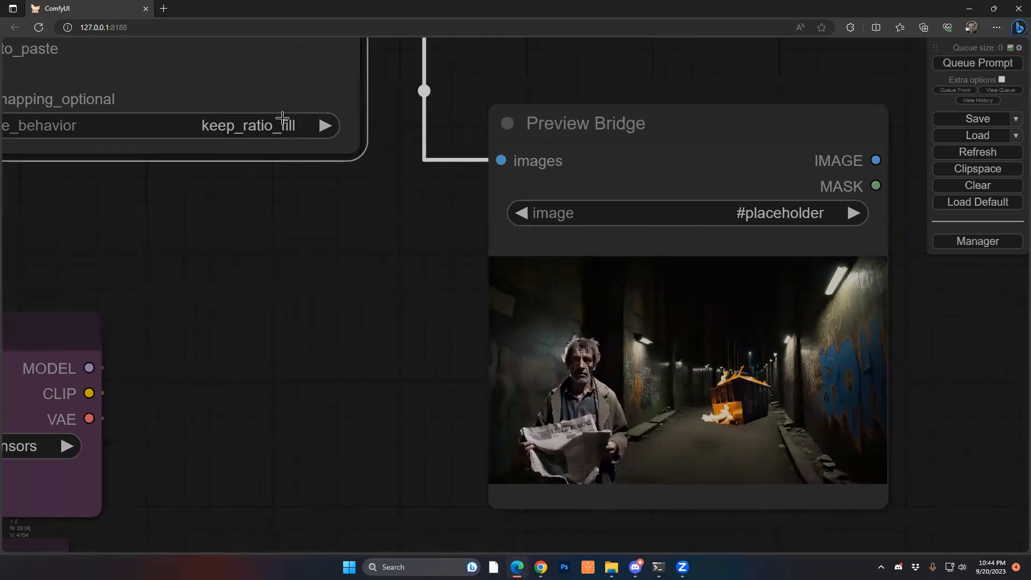
click(325, 125)
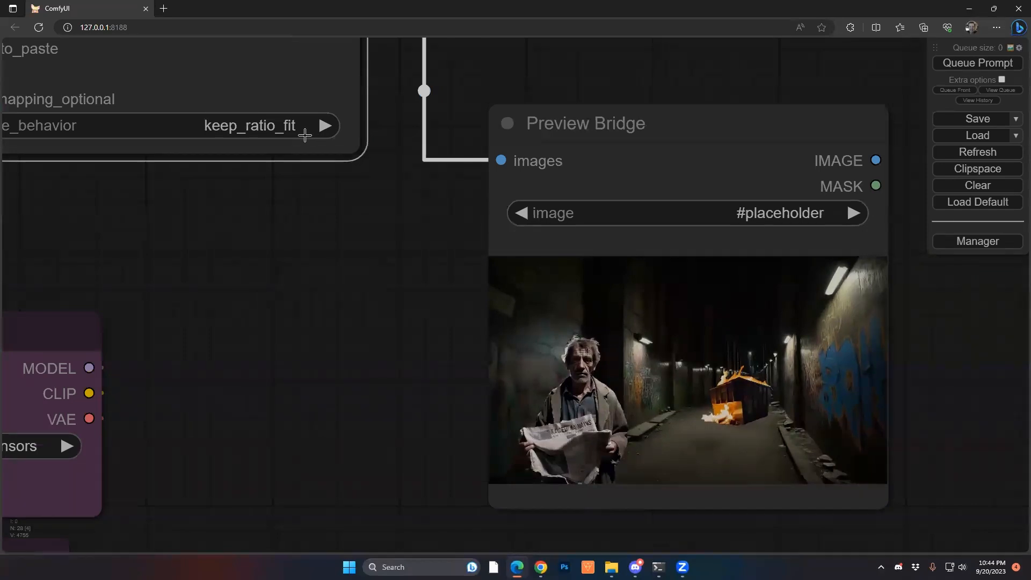
click(325, 125)
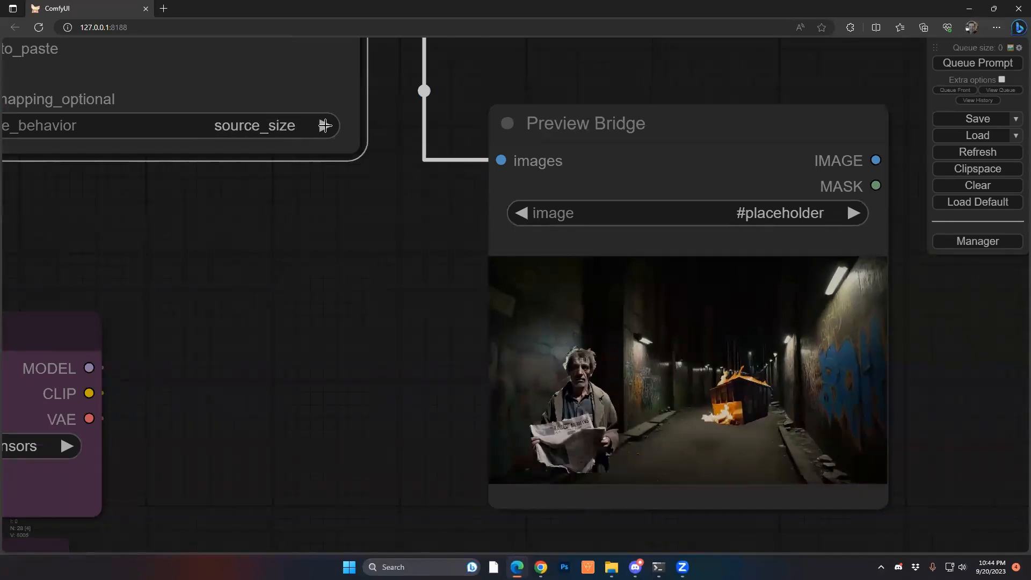
click(279, 125)
click(272, 127)
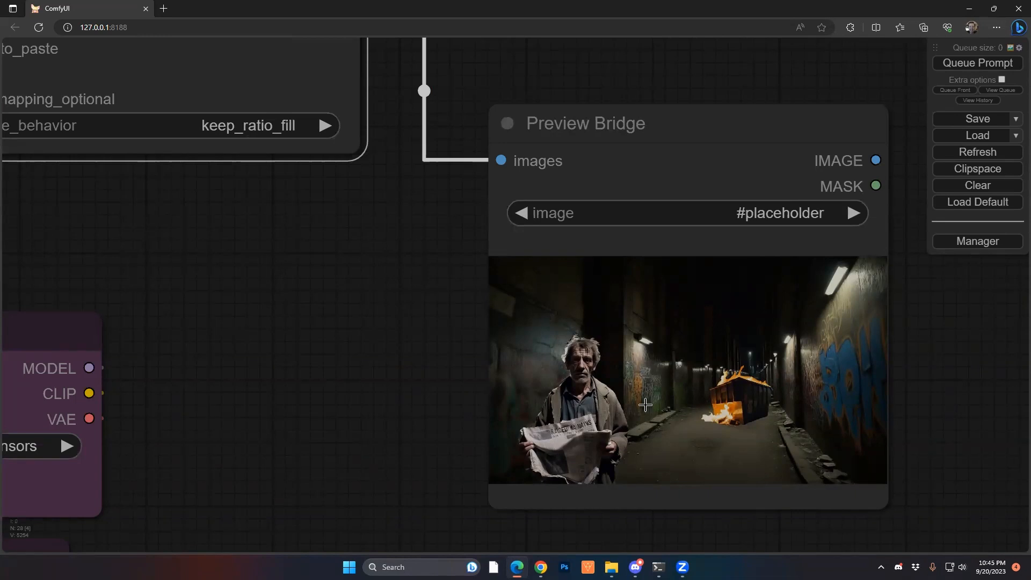
Step: Examine the composite in the last Preview Bridge and the overall layout of the node graph
drag(951, 339, 872, 337)
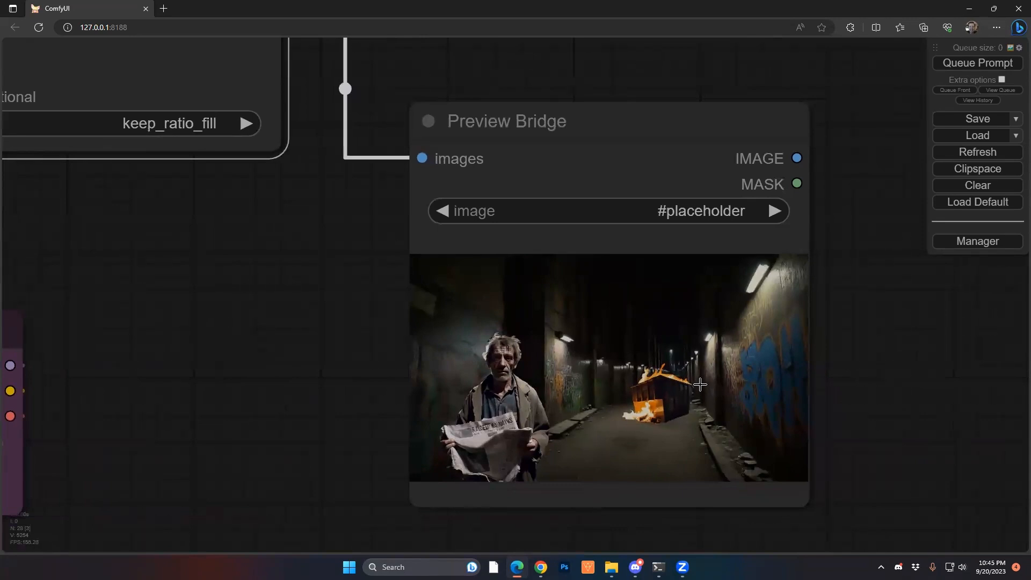
scroll(703, 364, down, 3)
drag(965, 392, 517, 350)
scroll(518, 350, down, 4)
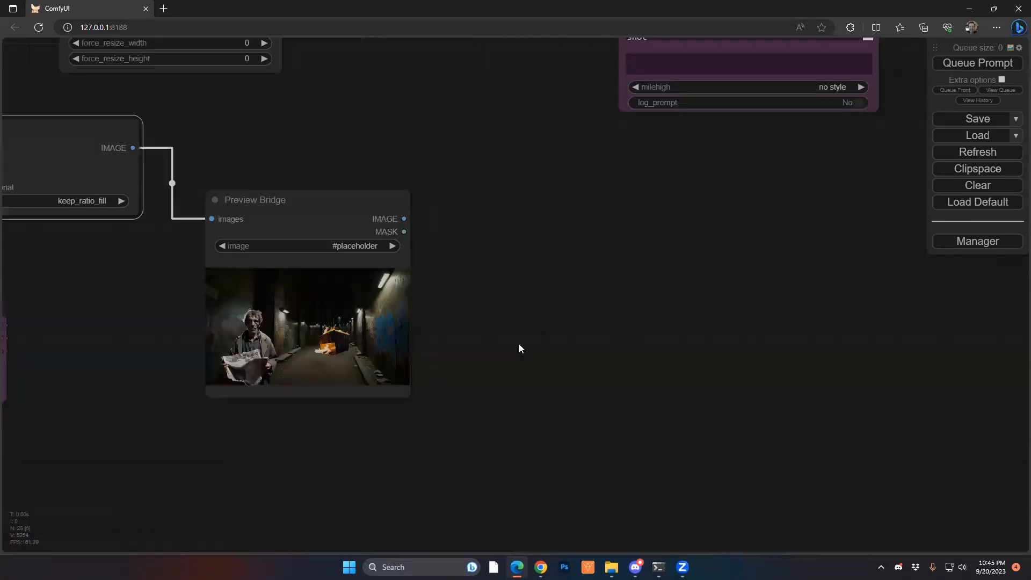
scroll(336, 215, down, 8)
drag(369, 328, 477, 457)
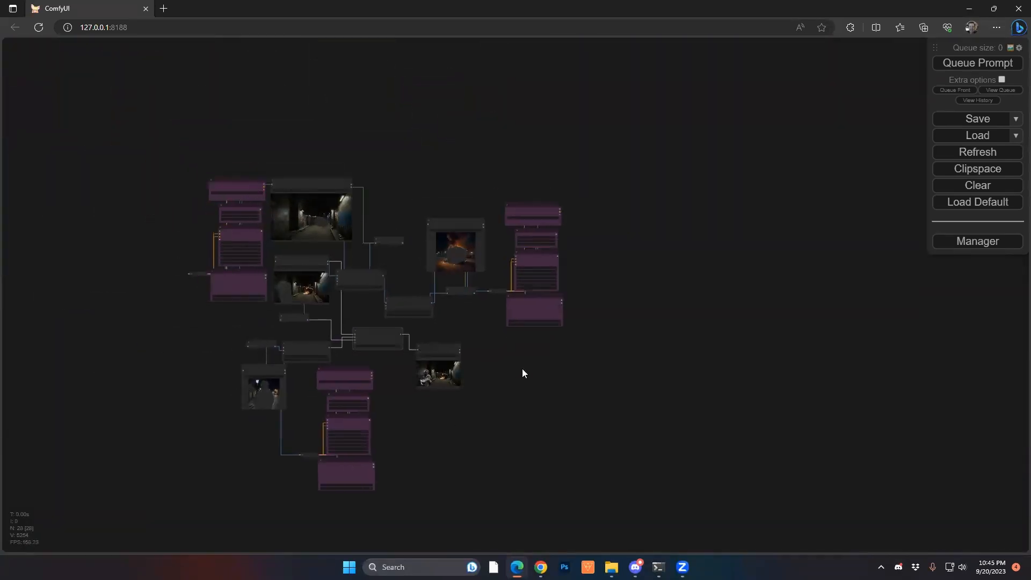
scroll(415, 363, up, 10)
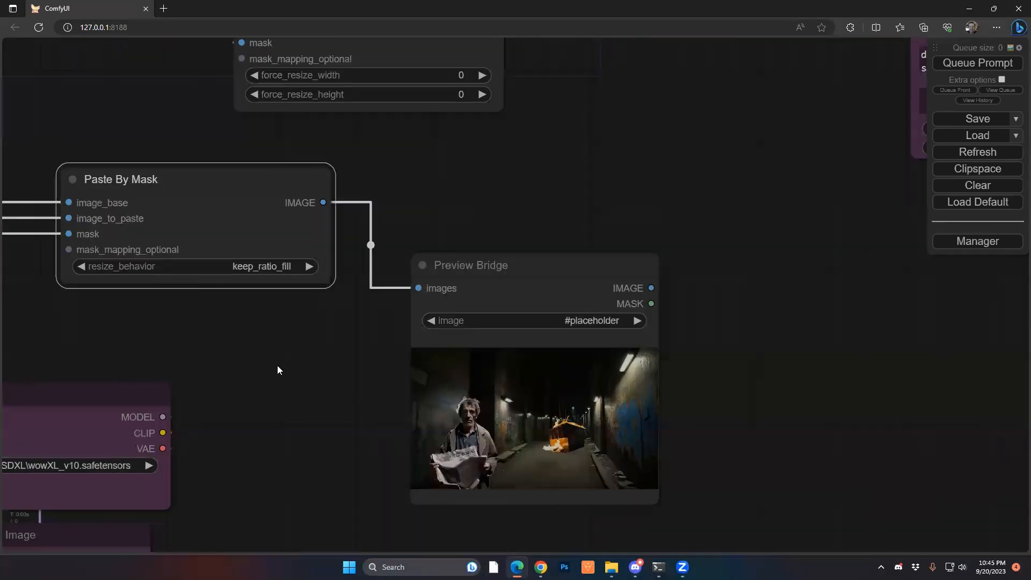
scroll(400, 348, up, 2)
drag(496, 348, 297, 348)
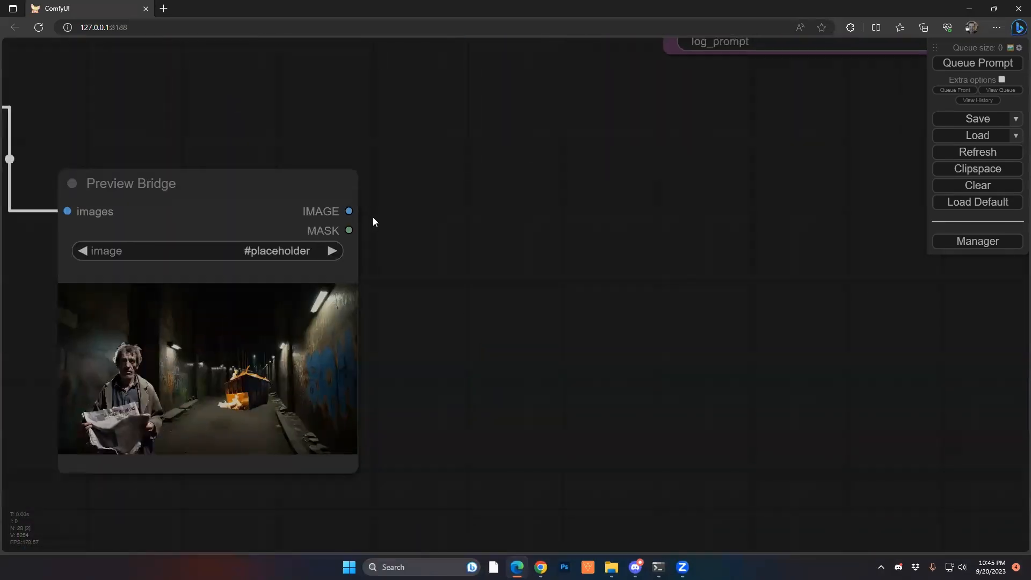
Step: Add a VAE Encode node on the final Preview Bridge's IMAGE output and connect the VAE of the man's Load Checkpoint to it
drag(349, 211, 514, 267)
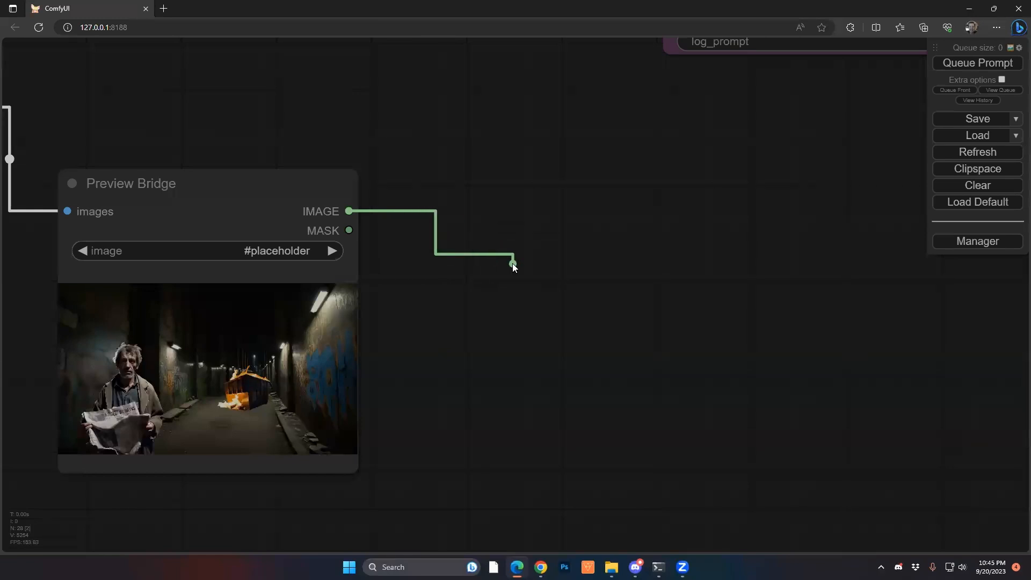
drag(513, 266, 512, 263)
drag(349, 211, 466, 252)
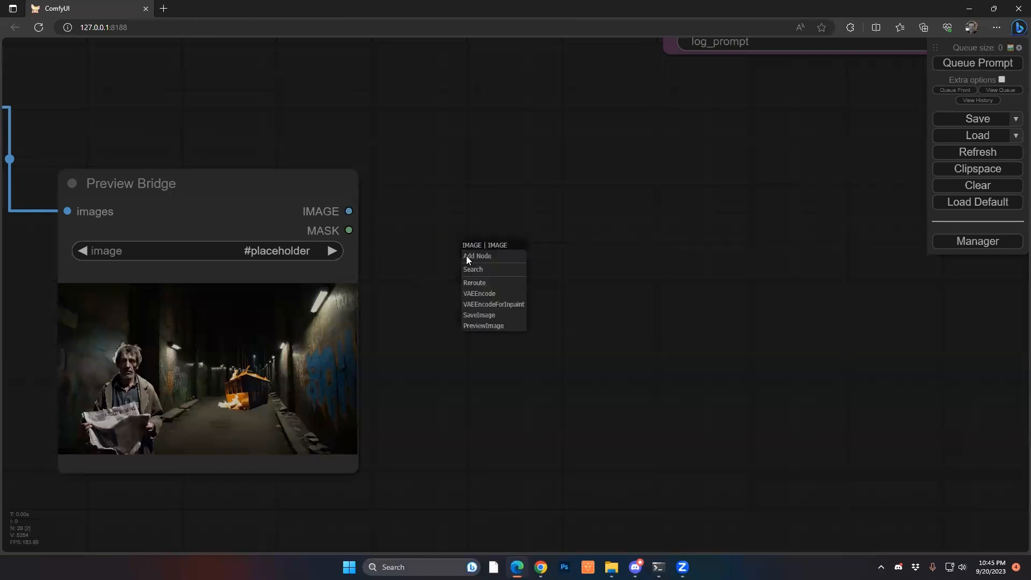
click(489, 295)
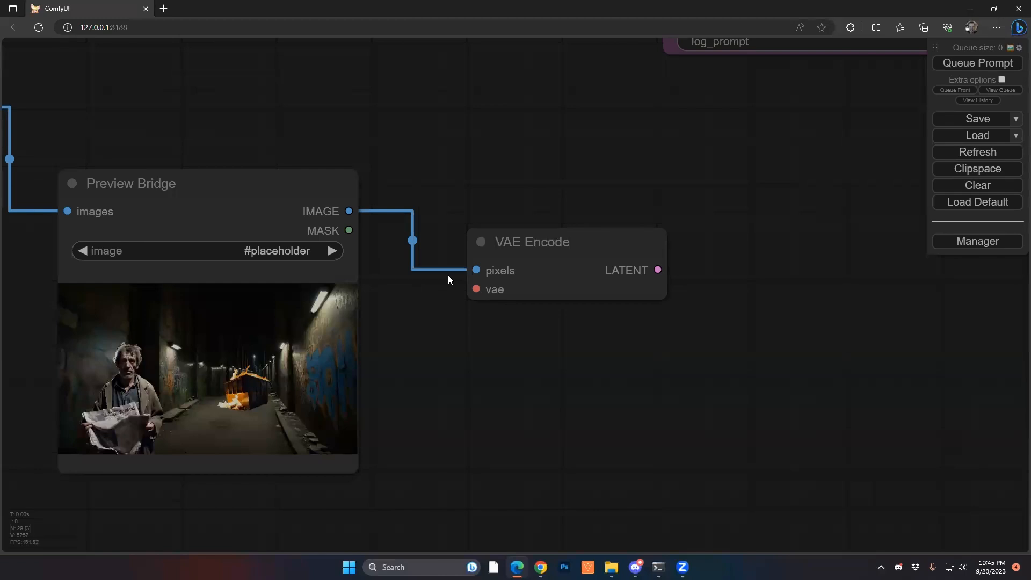
scroll(448, 275, down, 5)
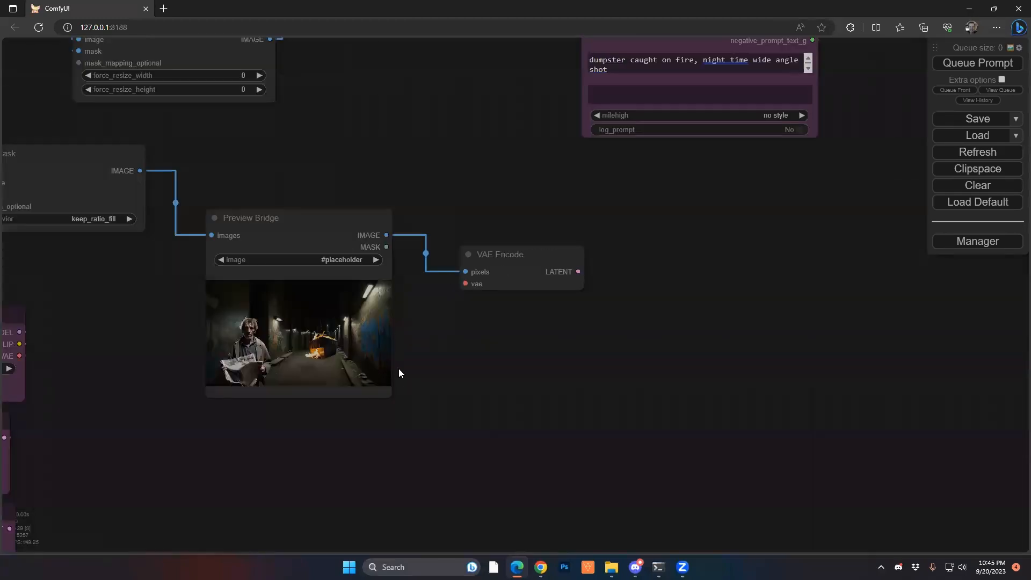
drag(430, 373, 470, 359)
drag(236, 334, 289, 317)
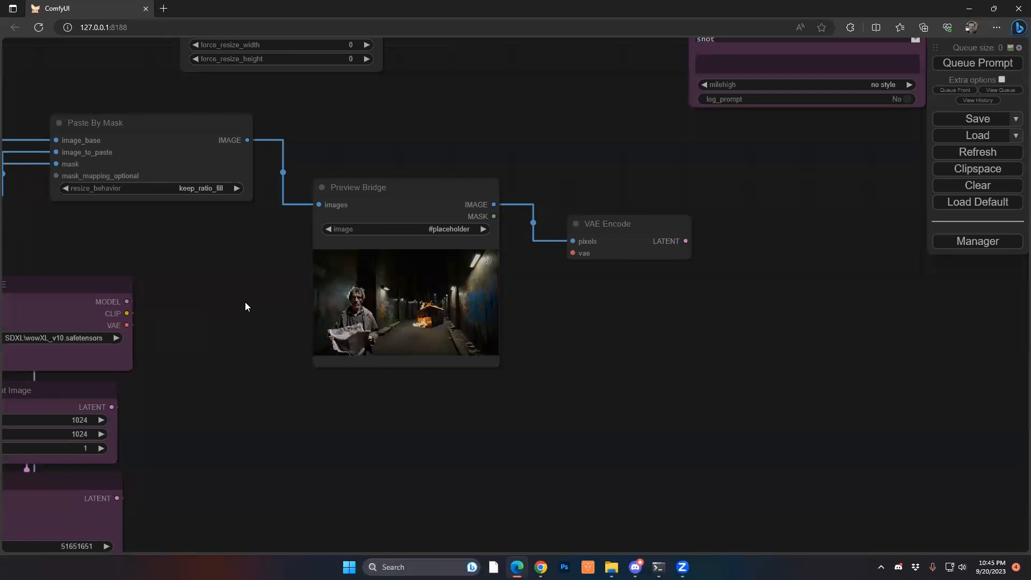
drag(127, 325, 573, 253)
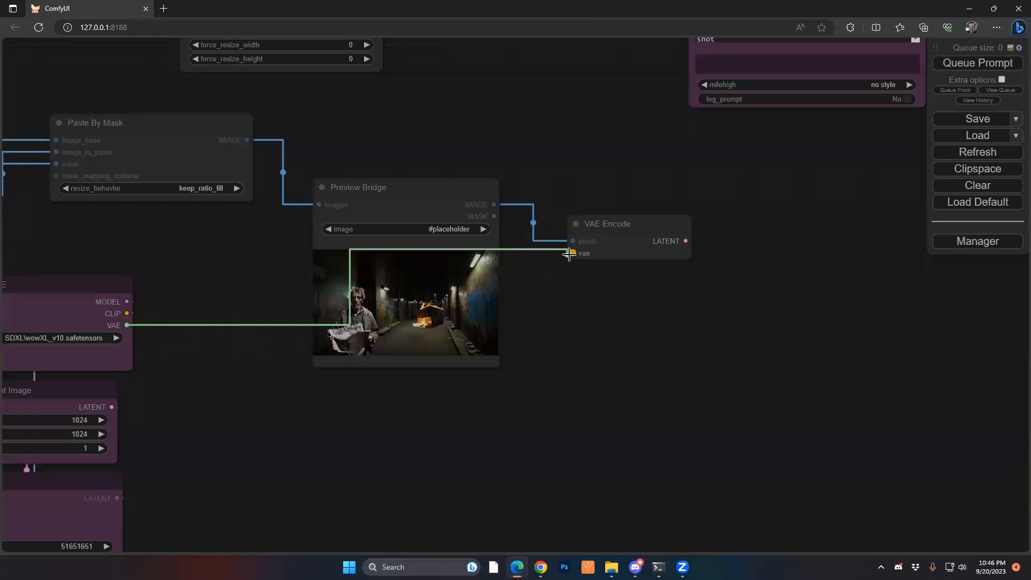
Step: Add a KSampler fed by the VAE Encode node's LATENT output
drag(656, 299, 448, 273)
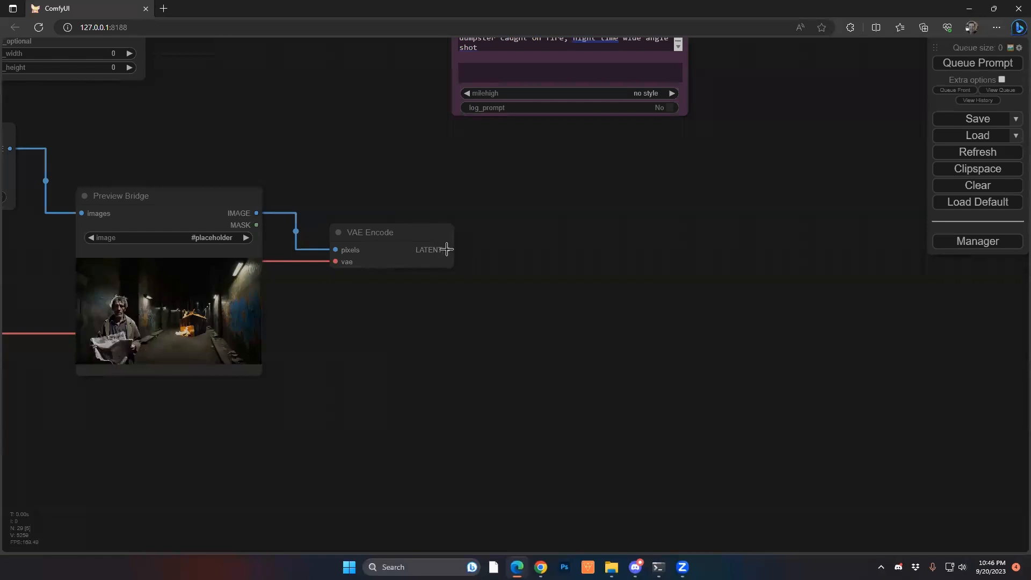
drag(448, 250, 512, 291)
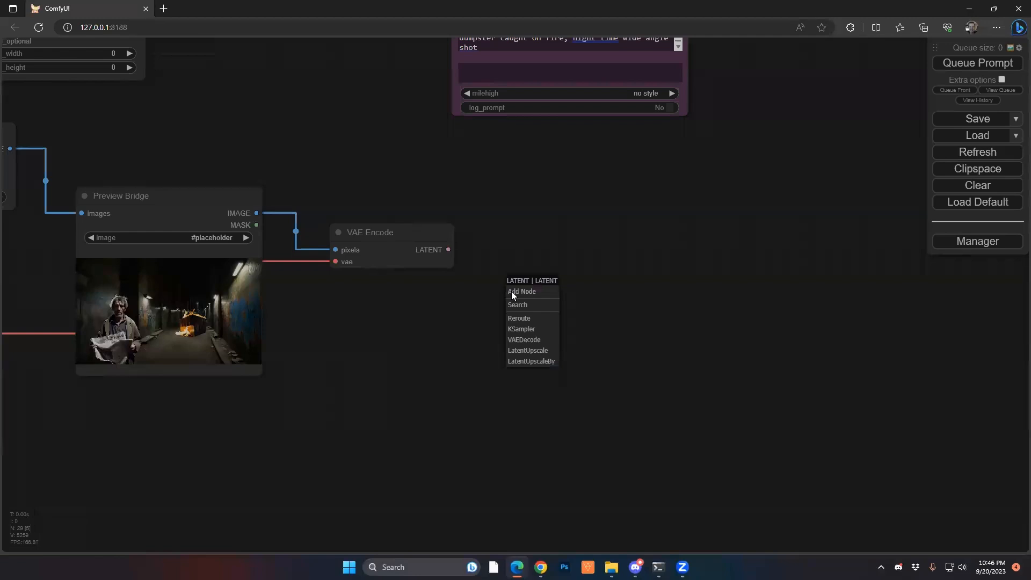
click(521, 328)
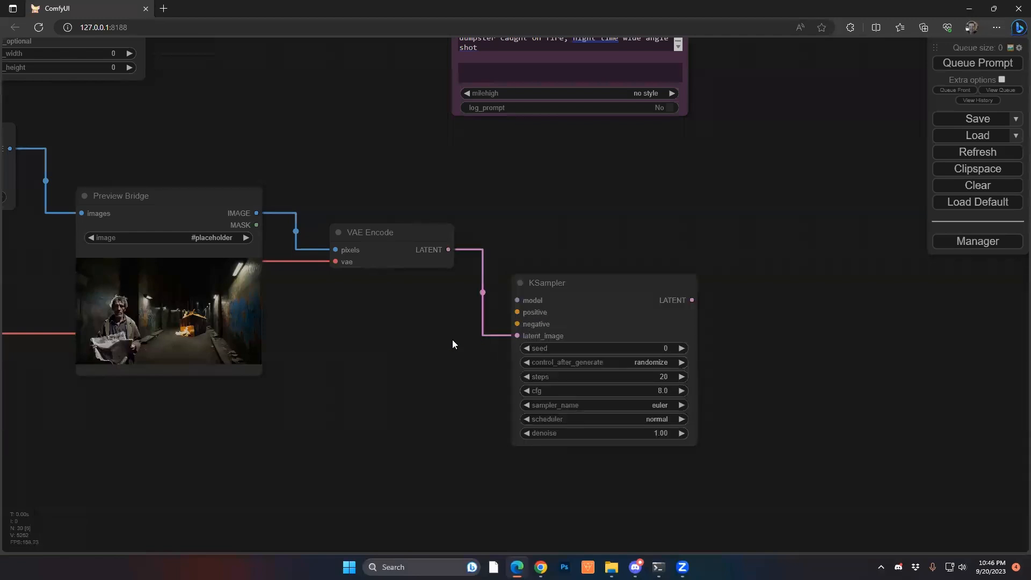
Step: Duplicate the dumpster's Prompt Prep and Milehigh Styler nodes and arrange the copies below the new KSampler
scroll(668, 218, down, 6)
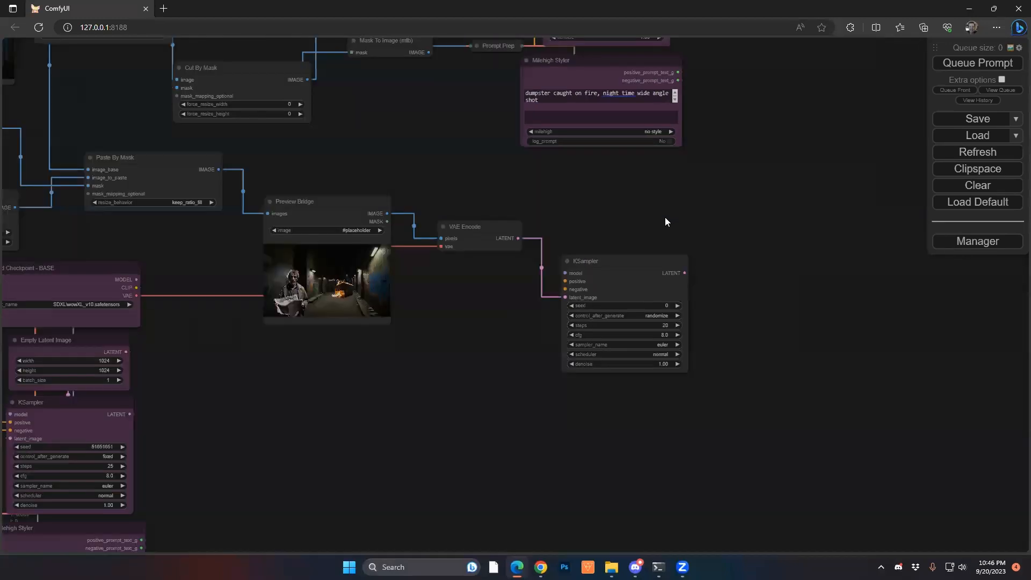
scroll(513, 194, up, 3)
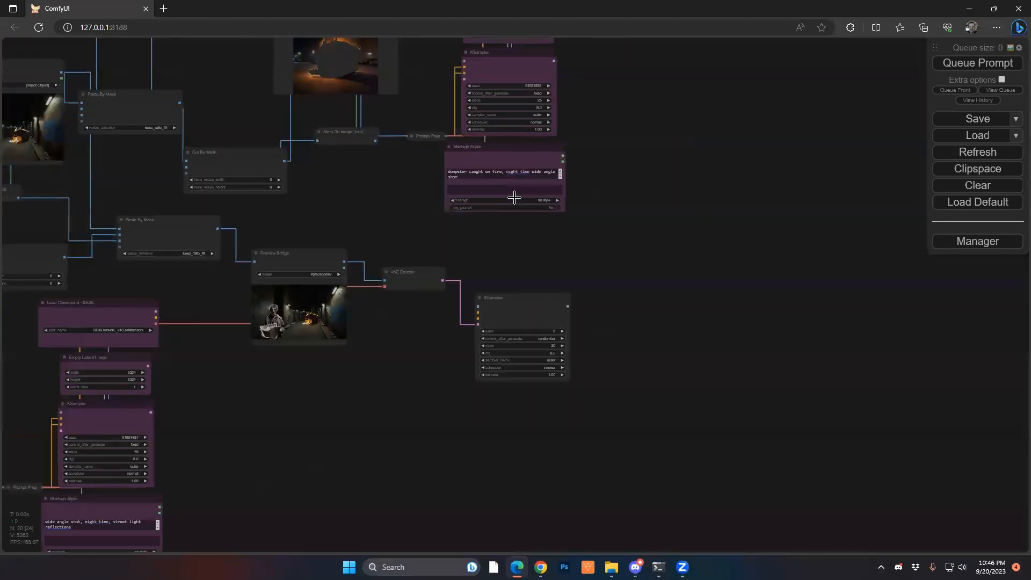
click(414, 130)
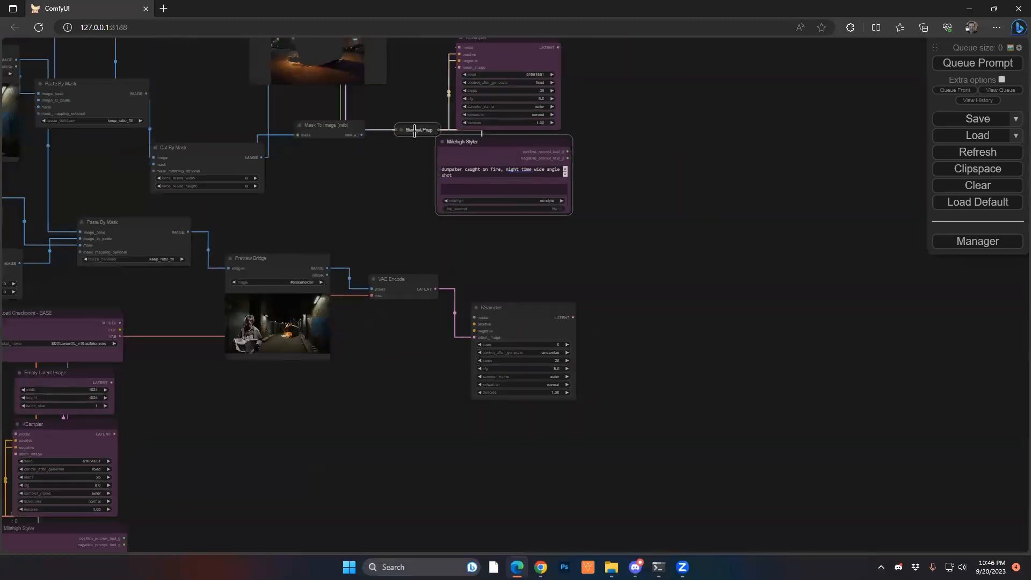
drag(408, 407, 362, 354)
key(ctrl+v)
mouse_move(460, 369)
mouse_down()
mouse_move(429, 369)
mouse_move(444, 371)
mouse_up()
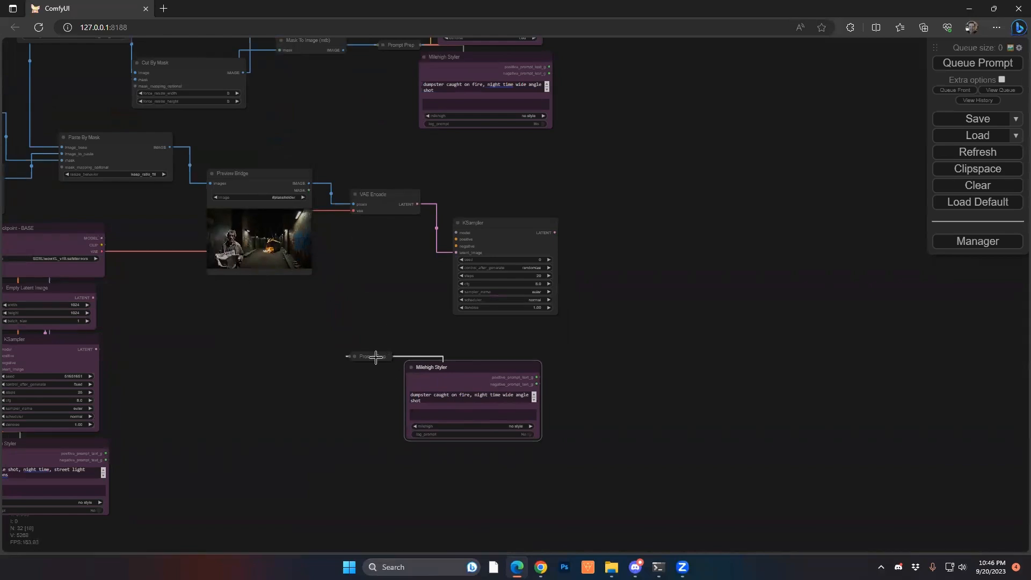
drag(375, 356, 376, 329)
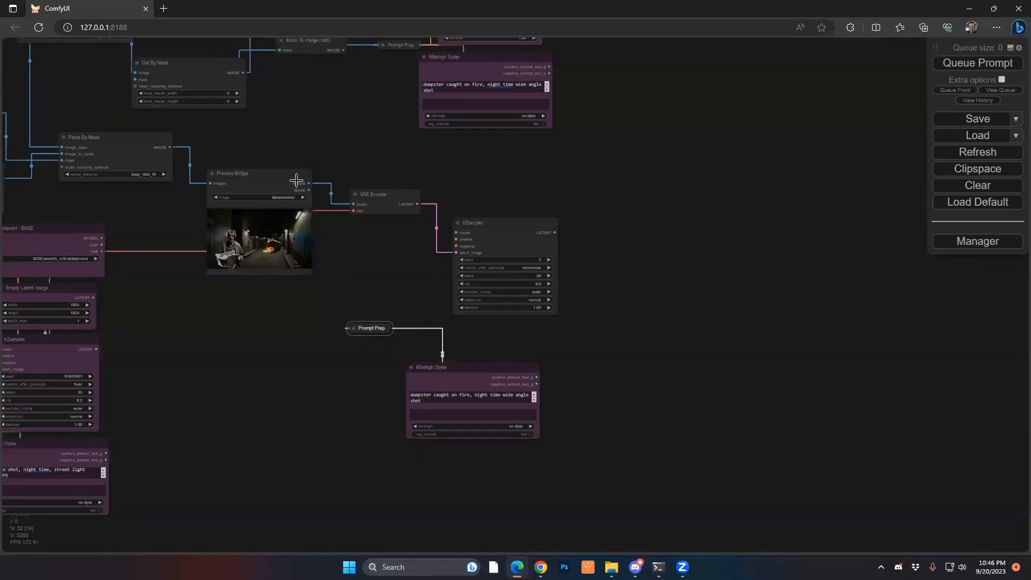
Step: Connect the new KSampler's model to the checkpoint, positive and negative to the copied Prompt Prep, and LATENT to that node's samples
drag(102, 236, 456, 232)
click(353, 329)
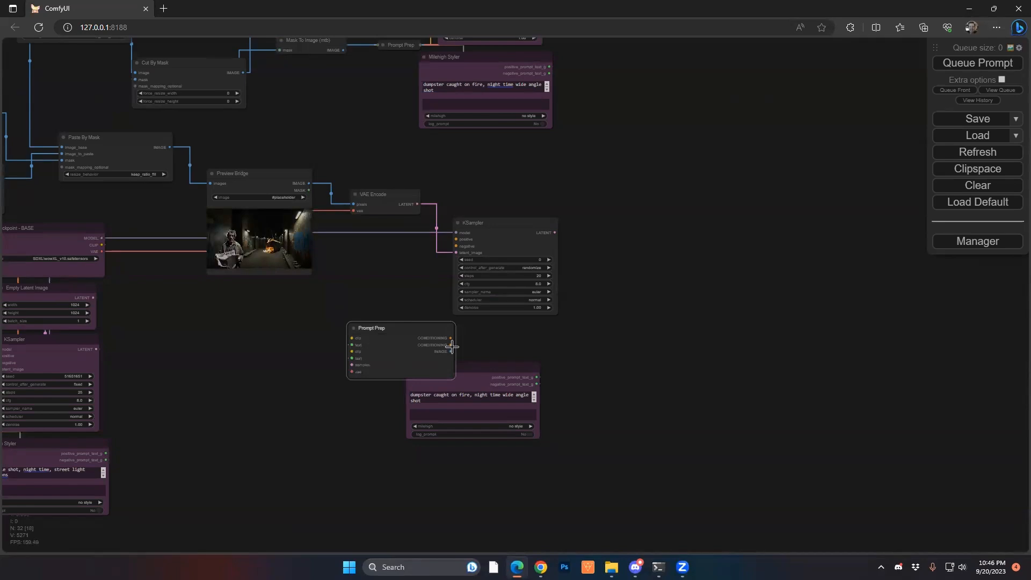
drag(451, 338, 456, 239)
drag(453, 343, 456, 246)
drag(391, 328, 336, 308)
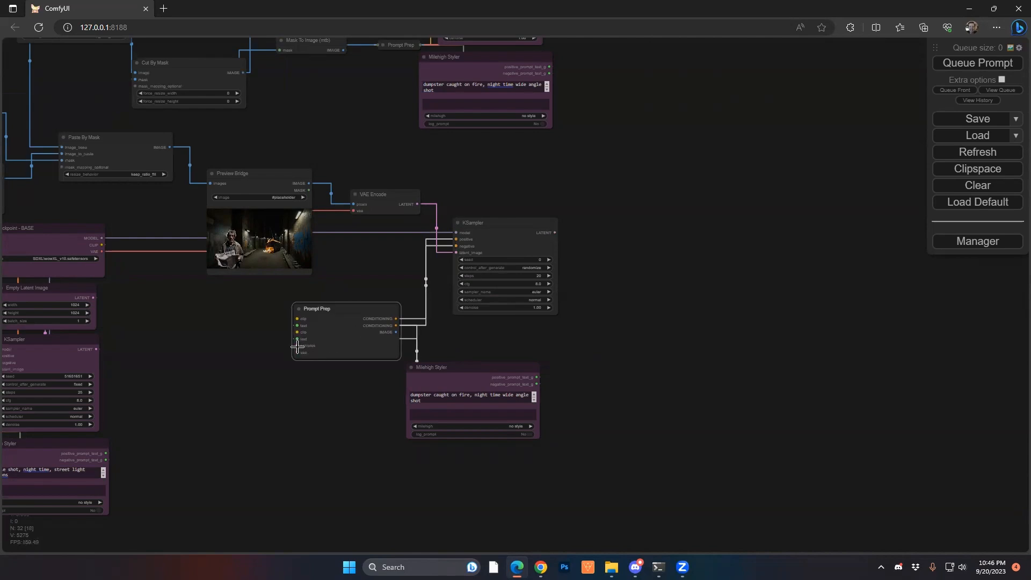
drag(554, 233, 298, 346)
Step: Attach a Preview Image to the copied Prompt Prep's IMAGE output, enlarge it beside the KSampler, and move the copied Milehigh Styler under the KSampler
drag(396, 332, 661, 327)
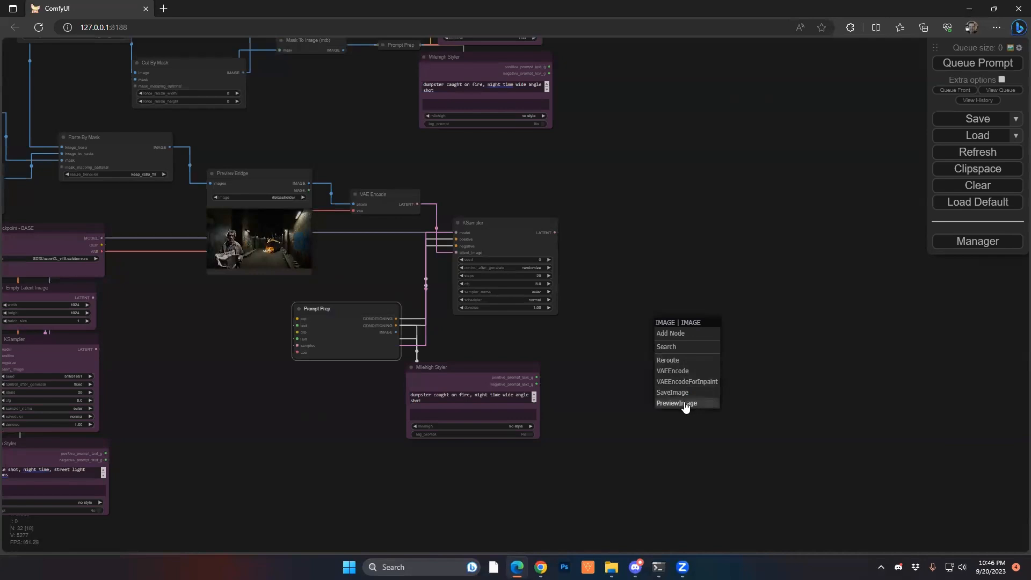
click(678, 403)
drag(720, 335, 690, 234)
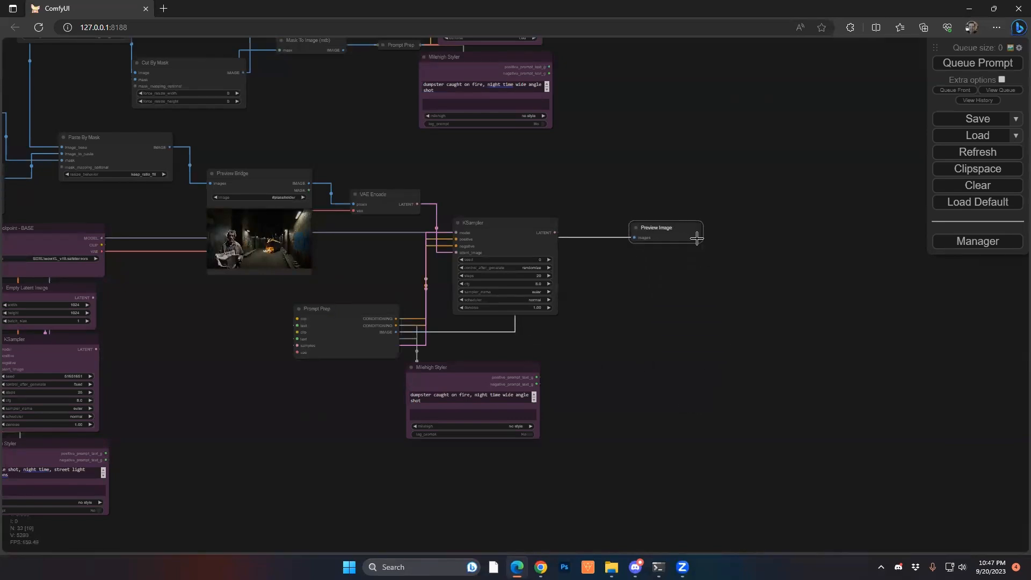
drag(698, 240, 806, 379)
drag(465, 389, 501, 353)
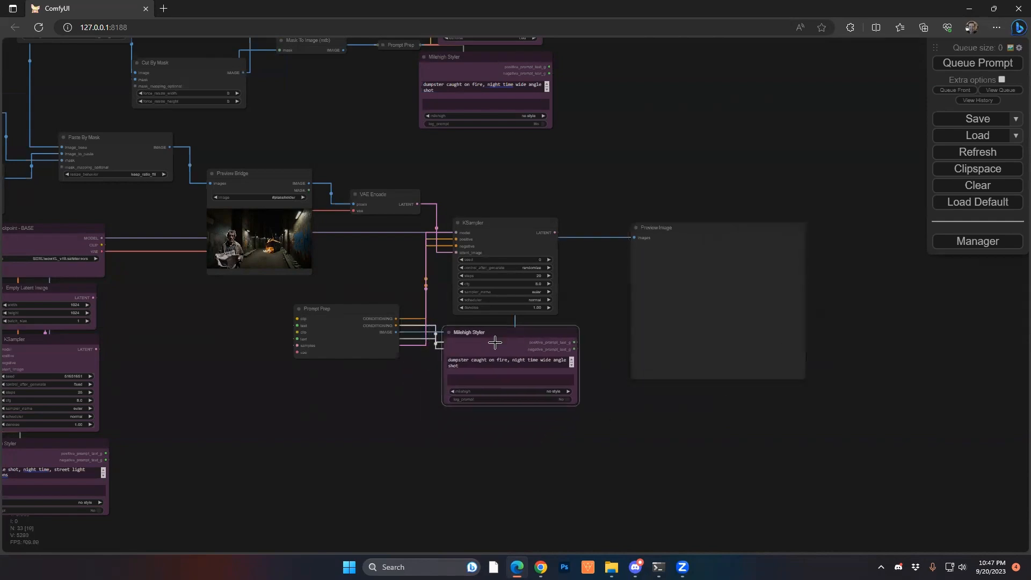
Step: Replace the copied Milehigh Styler's positive prompt with "slums alley at night time with lights"
scroll(245, 253, up, 7)
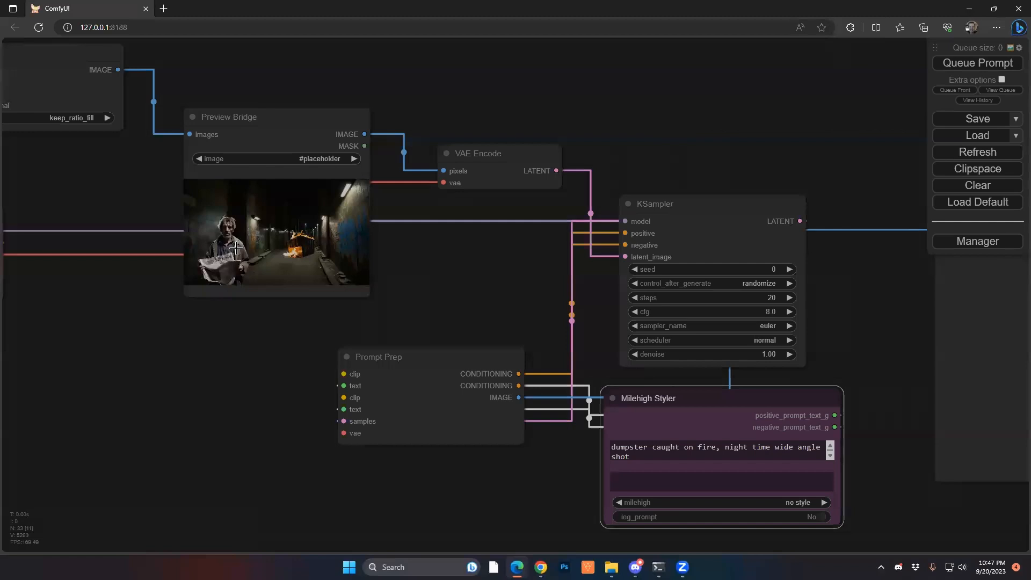
triple_click(691, 473)
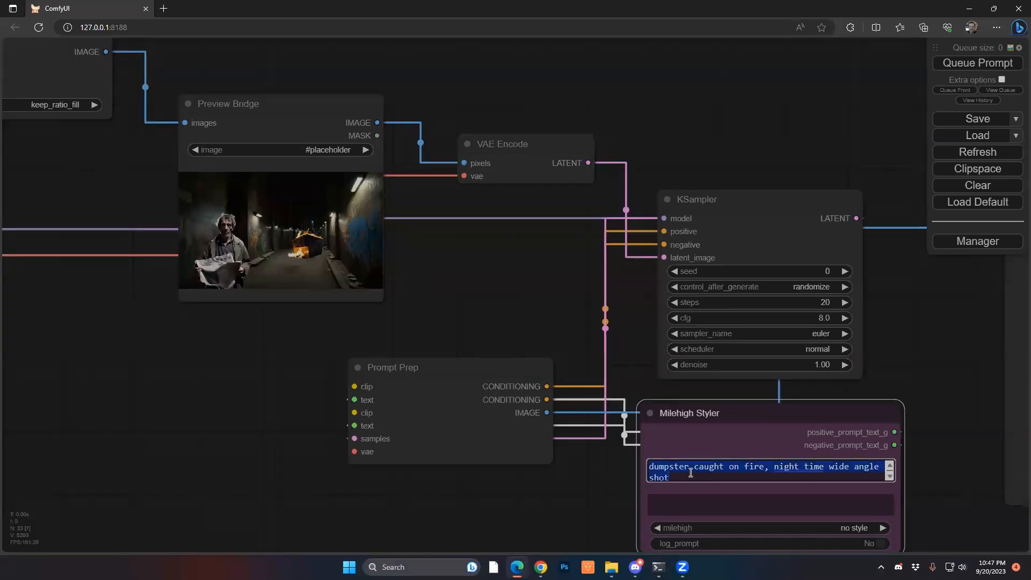
text(slums)
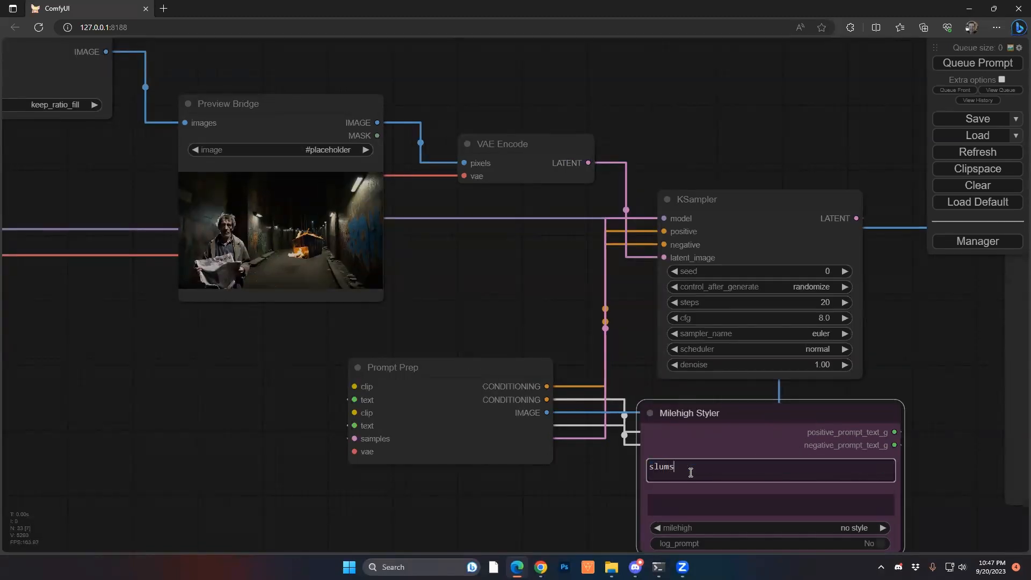
text( alley at night time with light)
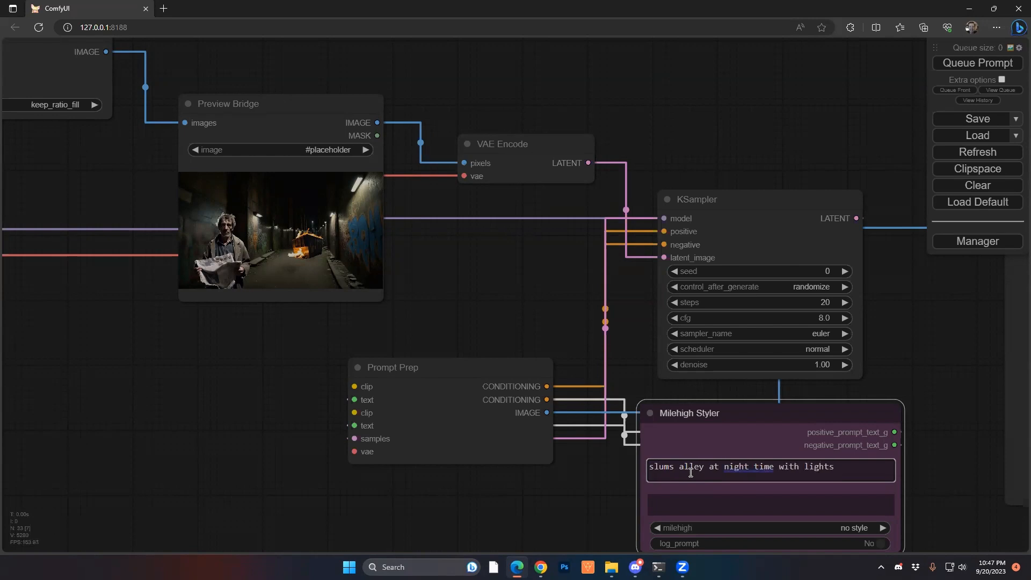
text(s)
Step: Insert "ragged man with newspaper, dumpster on fire," at the start of the copied Milehigh Styler's positive prompt
key(Home)
text(ragged man with newspaper)
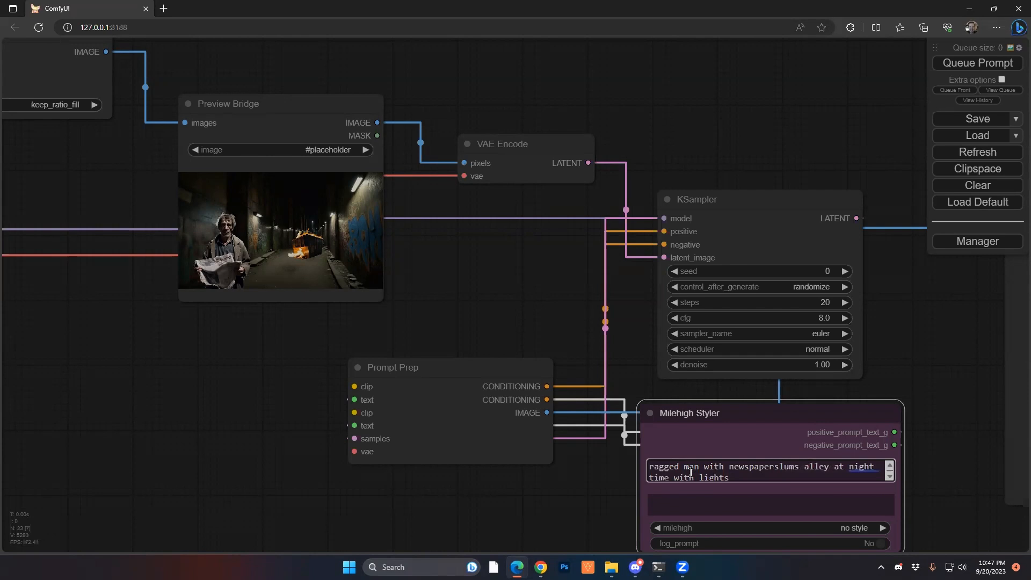
text(, )
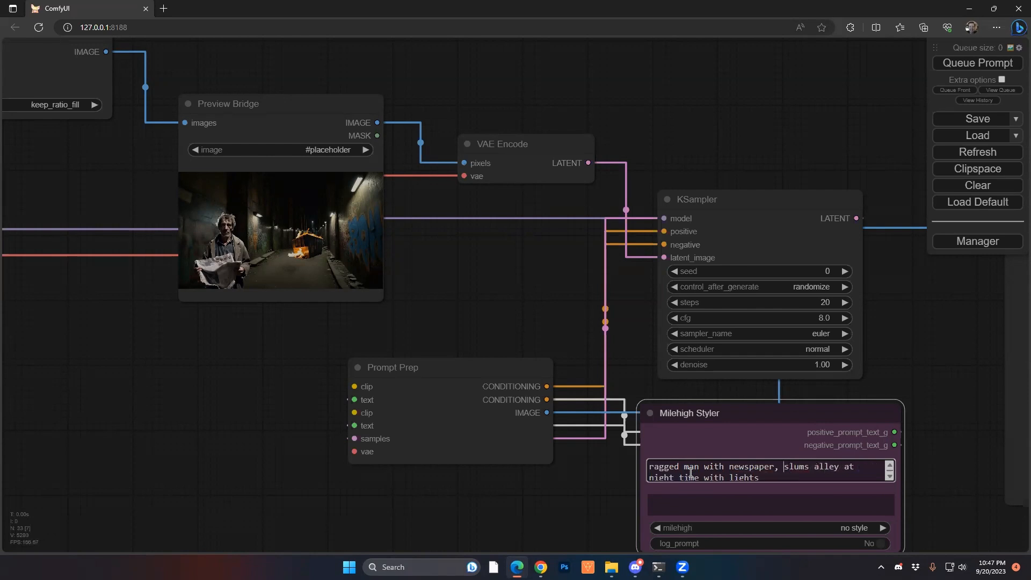
text(dumpster )
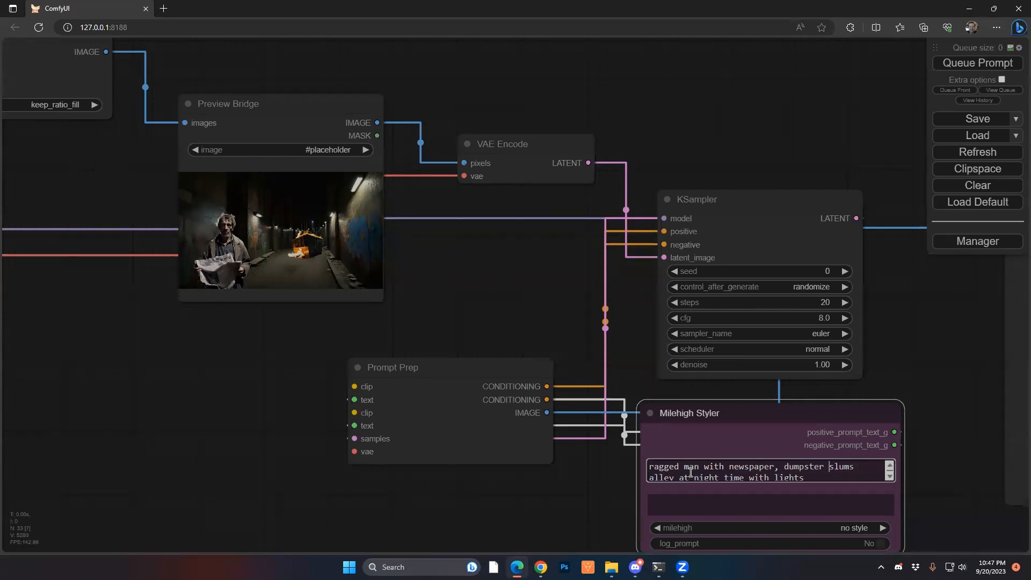
text(on fire in)
key(BackSpace)
key(BackSpace)
key(BackSpace)
key(BackSpace)
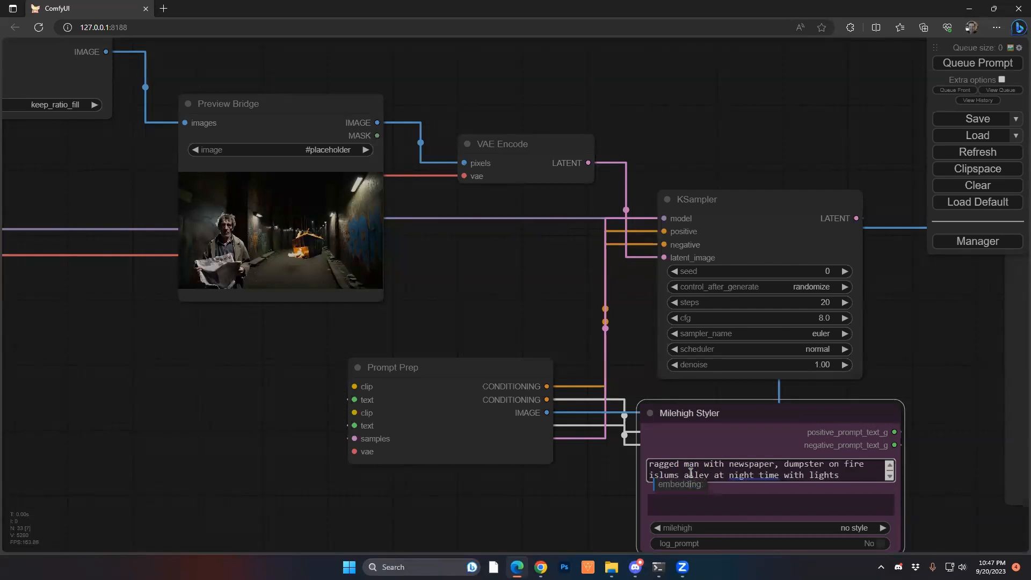
text(,)
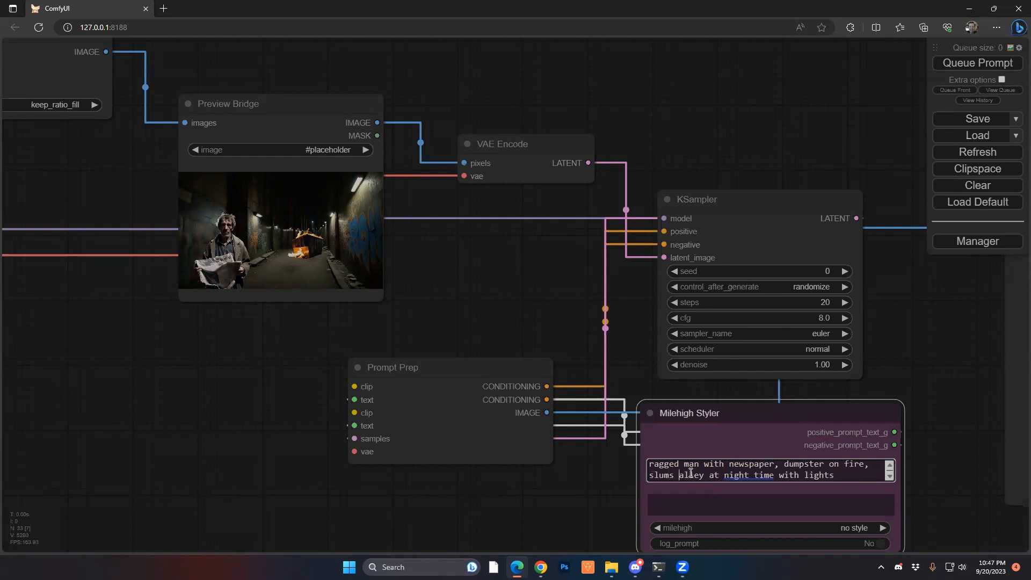
Step: Change the ending of that positive prompt to "with street lights background bokeh"
key(ctrl+Right)
key(shift+End)
text(street lights background)
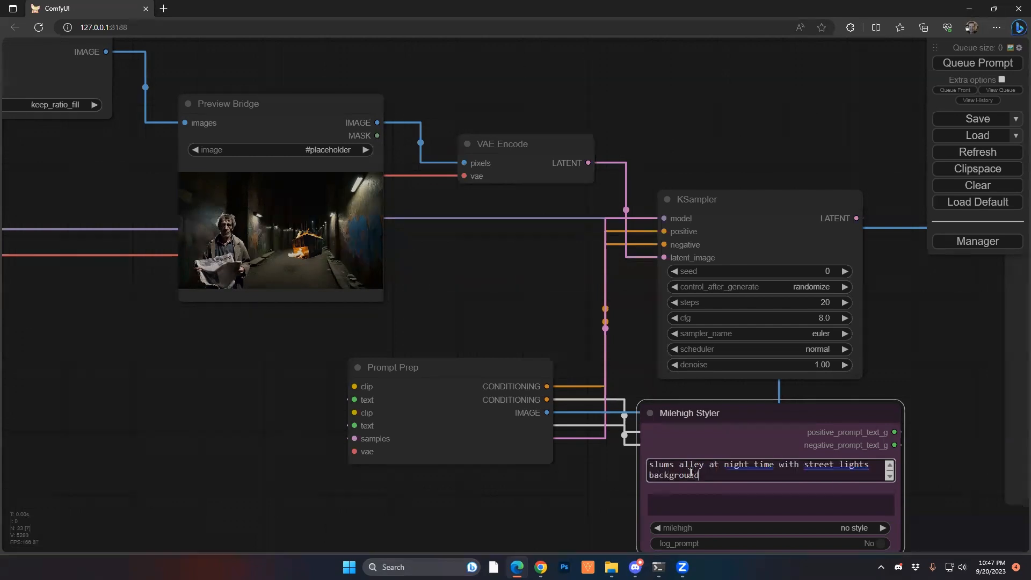
text( bokeh)
click(948, 387)
Step: Set the final KSampler's seed to 56156151 and control_after_generate to fixed, keeping steps at 20
drag(930, 378, 819, 355)
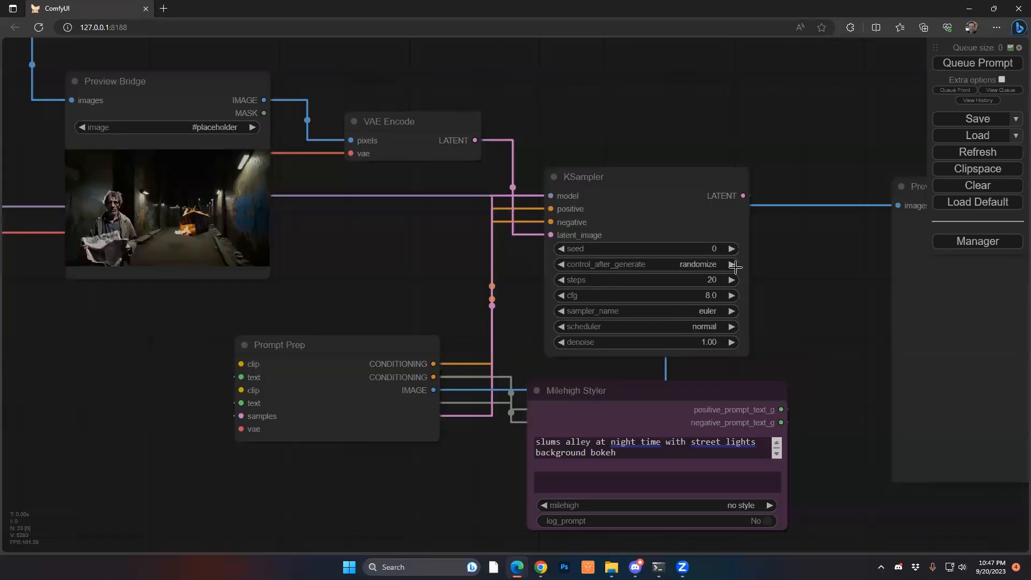
click(713, 248)
text(56156151)
key(Return)
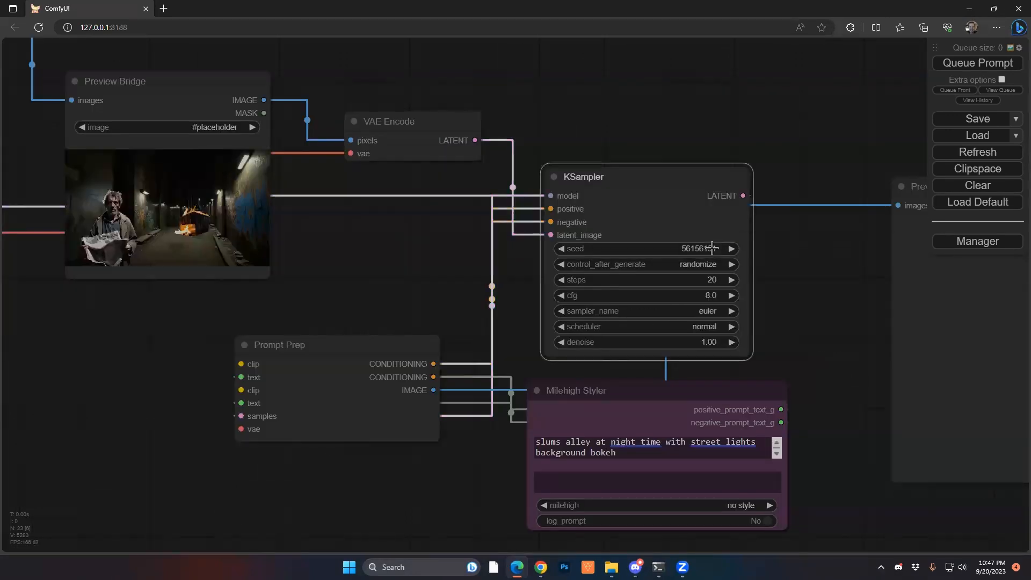
click(691, 262)
click(696, 267)
click(714, 280)
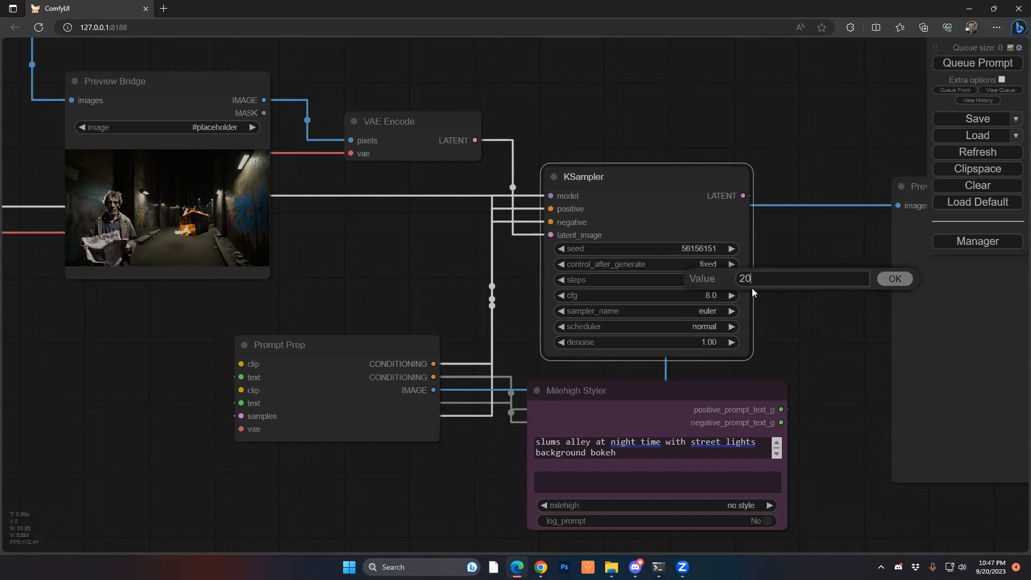
drag(757, 280, 718, 288)
key(Return)
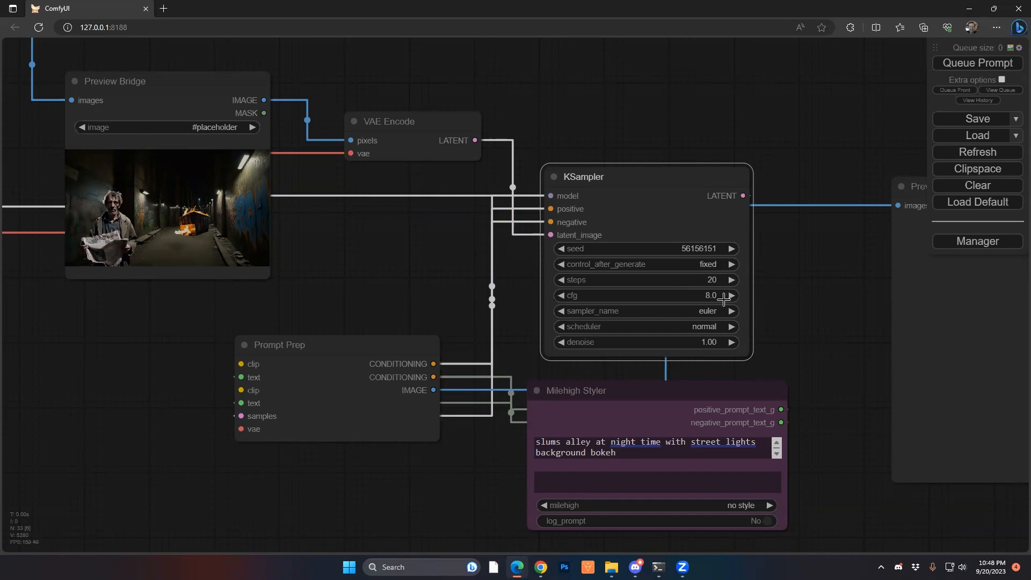
Step: Set the final KSampler's denoise to 0.25
click(713, 343)
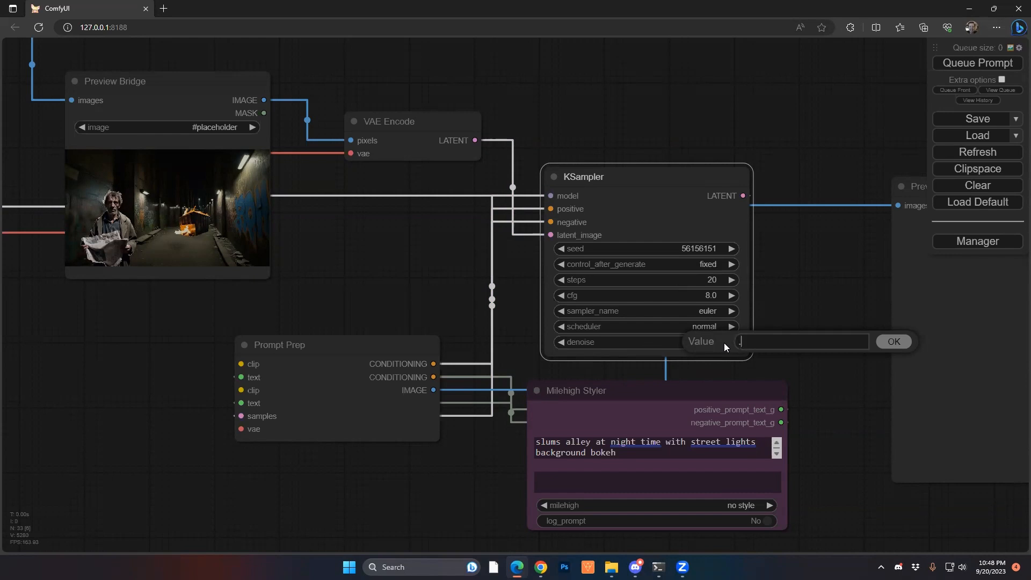
text(.25)
key(Return)
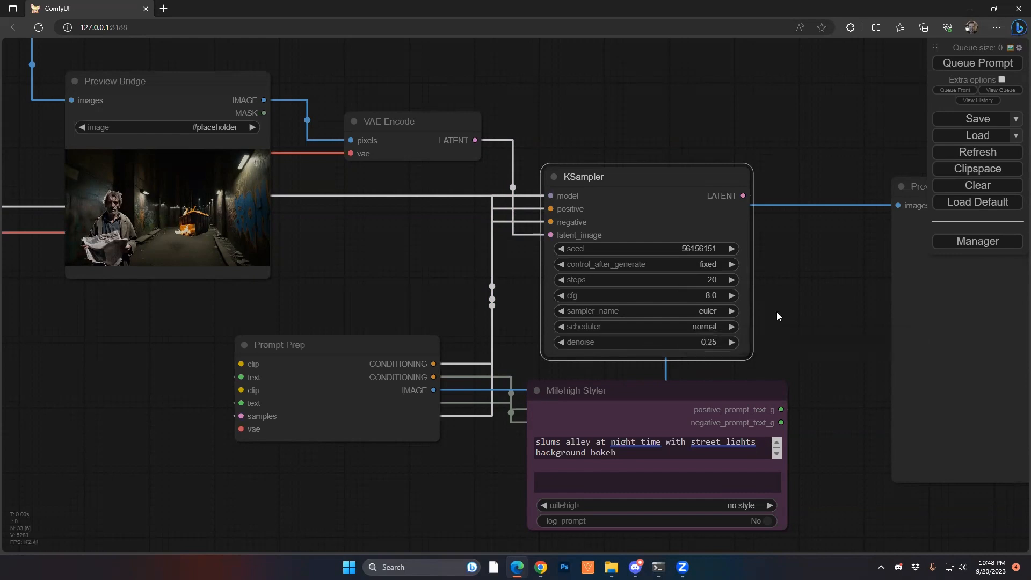
Step: Show the prompt queue and examine the resampled man, dumpster and alley composite up close in the final Preview Image
drag(768, 290, 667, 283)
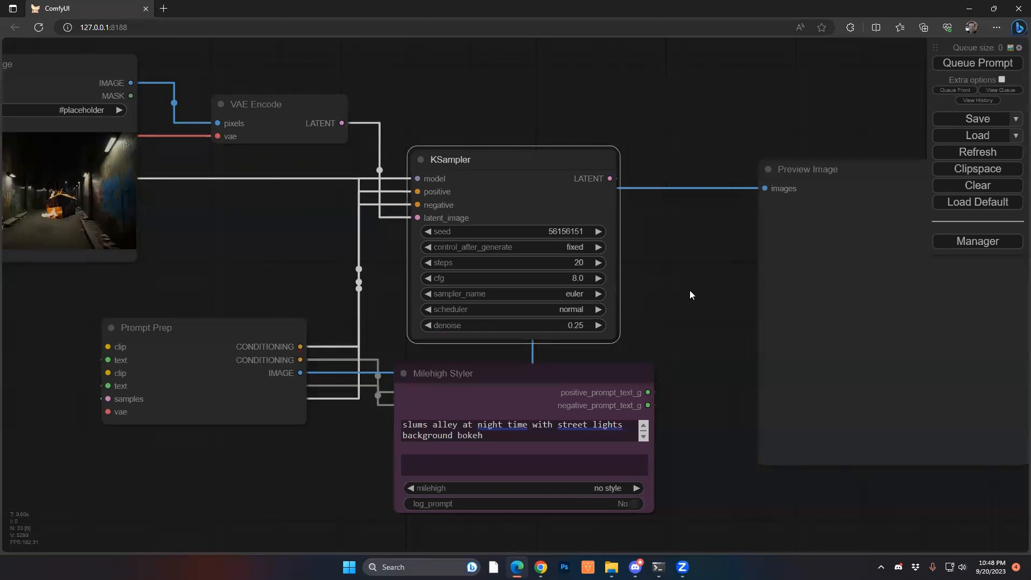
drag(691, 294, 670, 291)
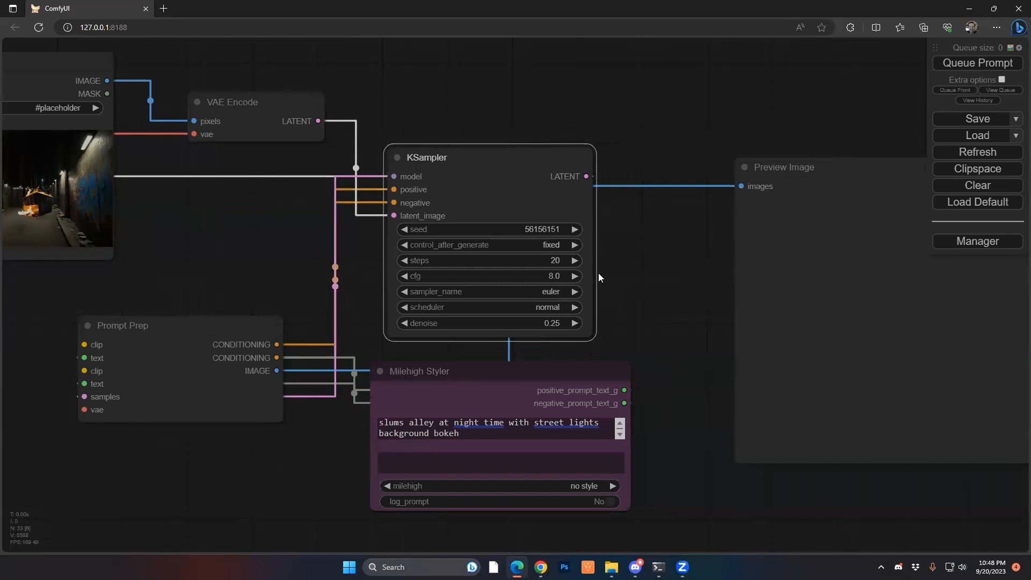
click(1008, 91)
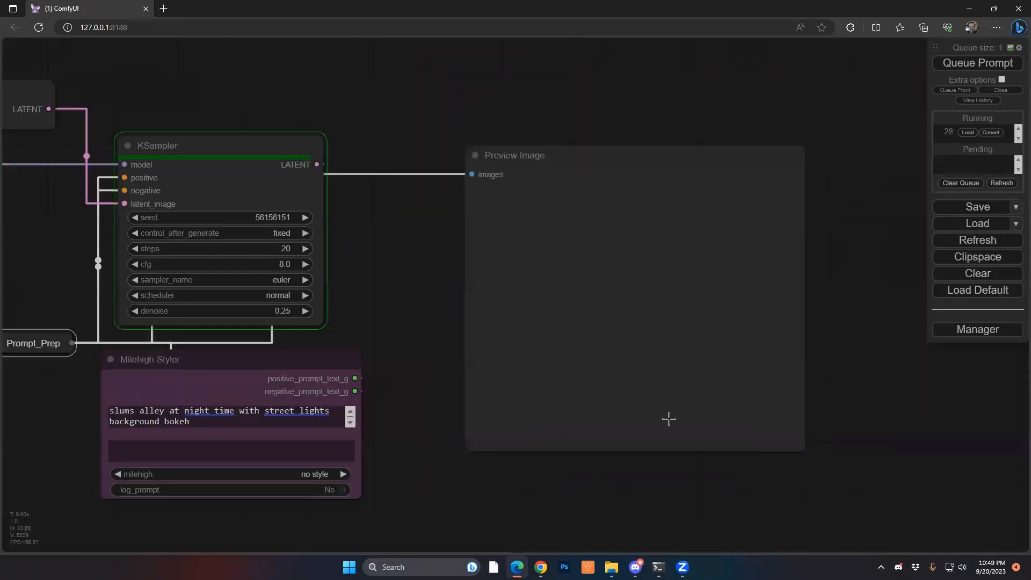
scroll(670, 419, up, 1)
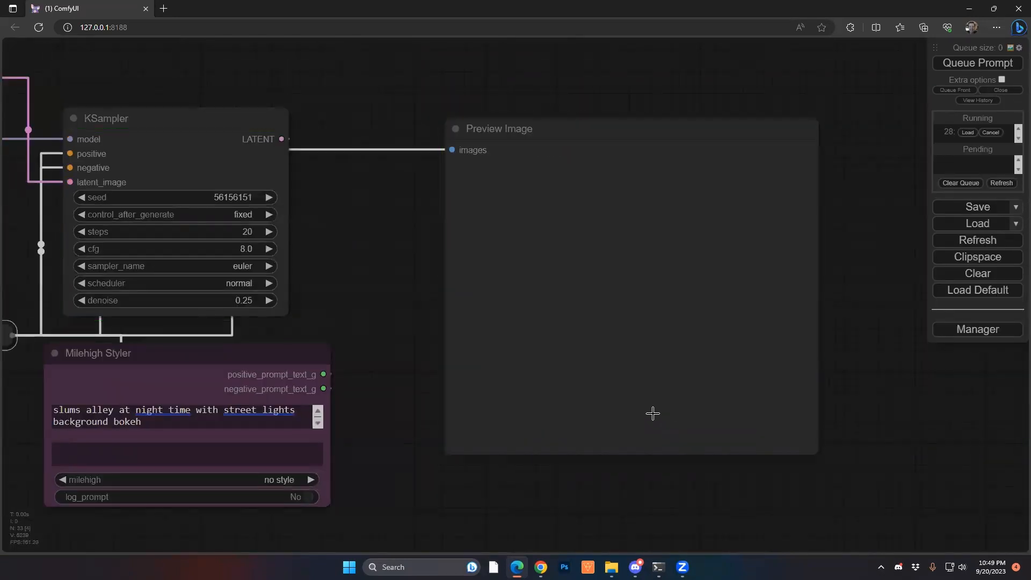
scroll(559, 371, up, 2)
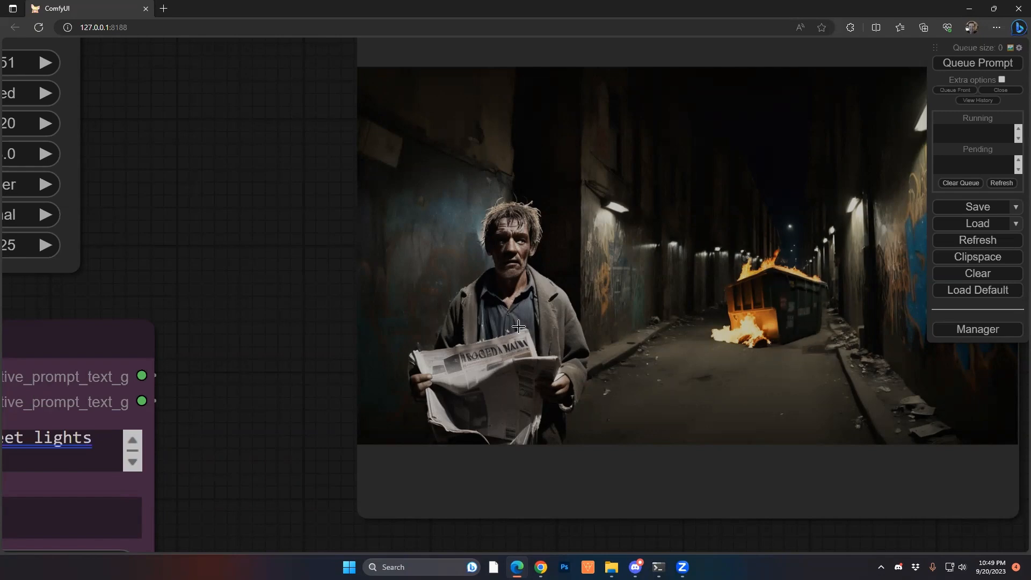
scroll(532, 322, down, 8)
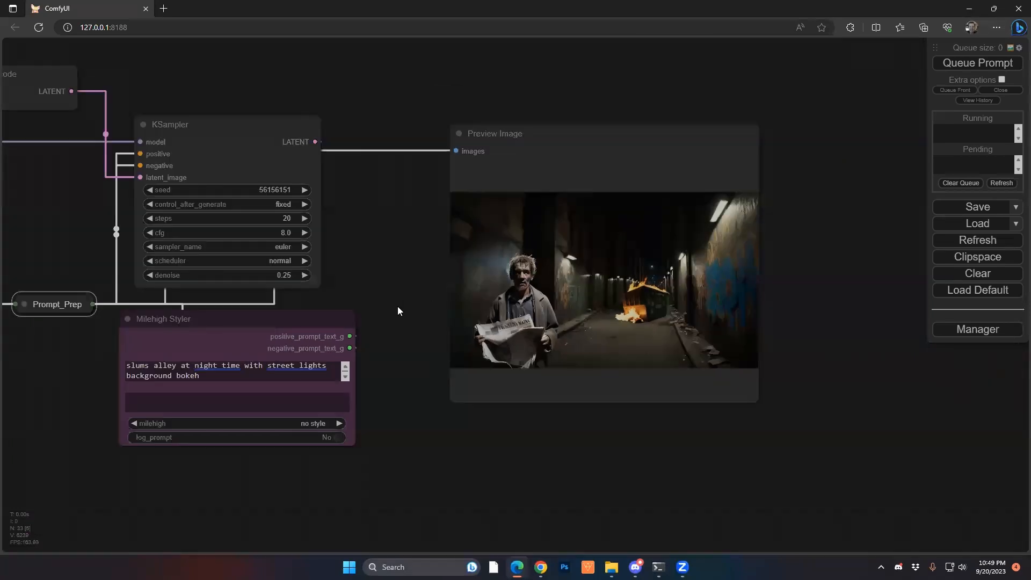
drag(397, 306, 444, 318)
scroll(473, 143, up, 7)
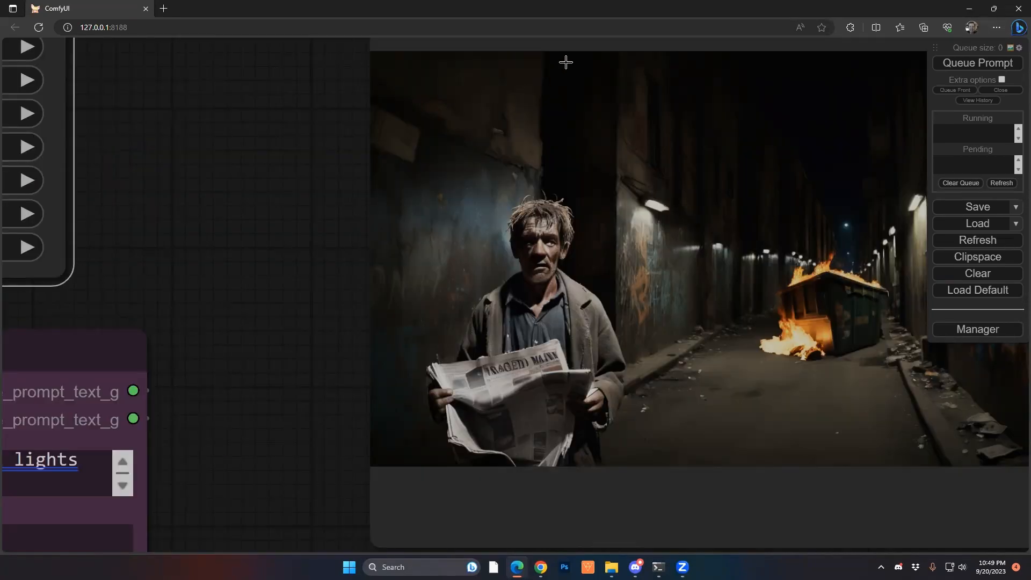